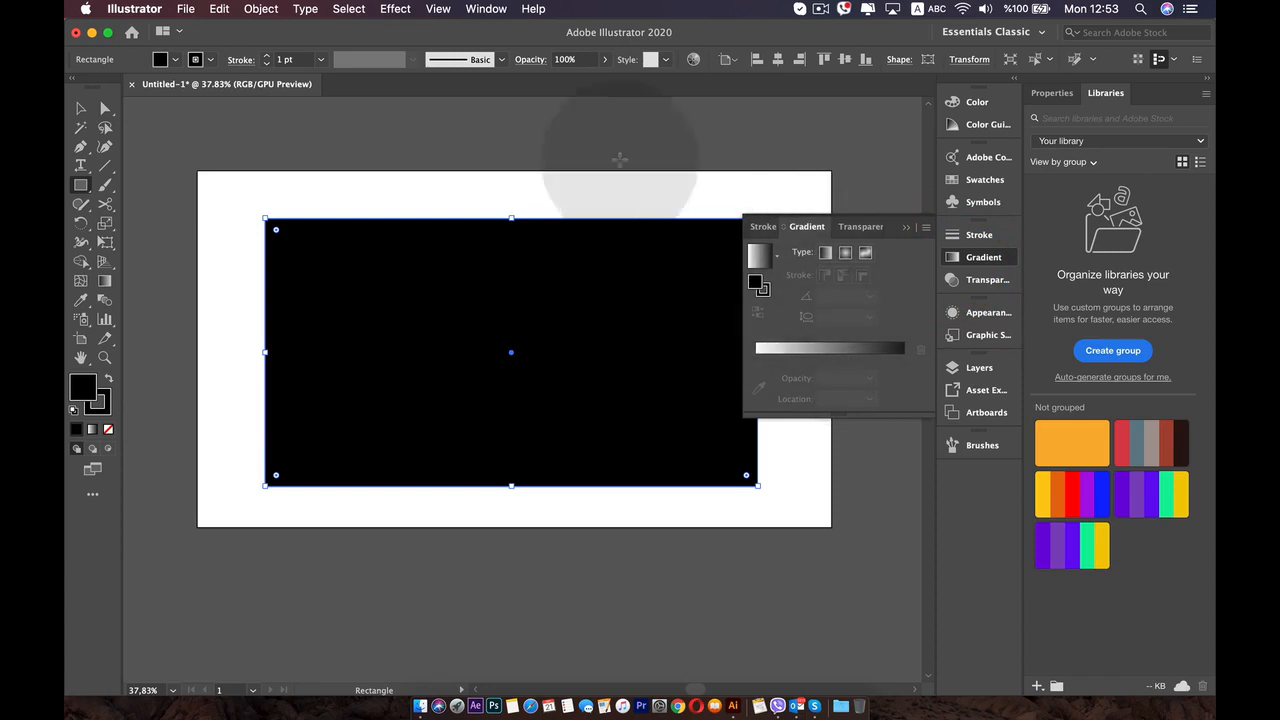
pyautogui.click(486, 9)
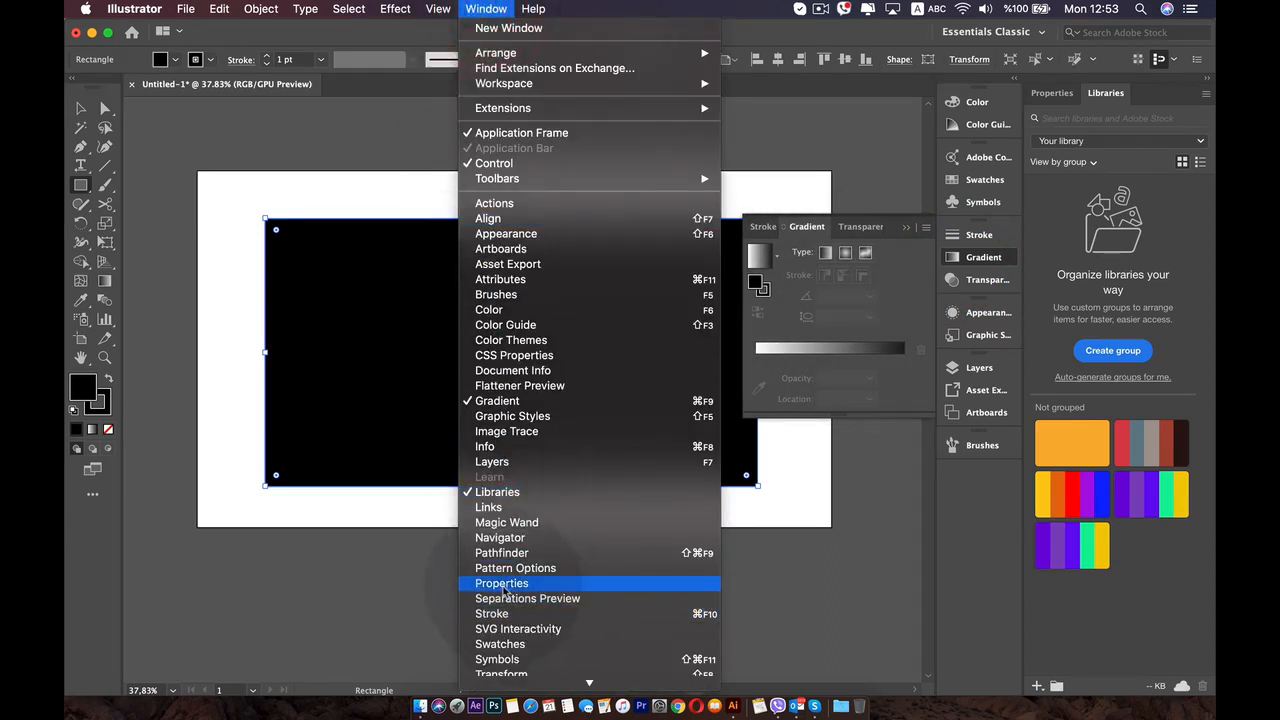
pyautogui.click(513, 402)
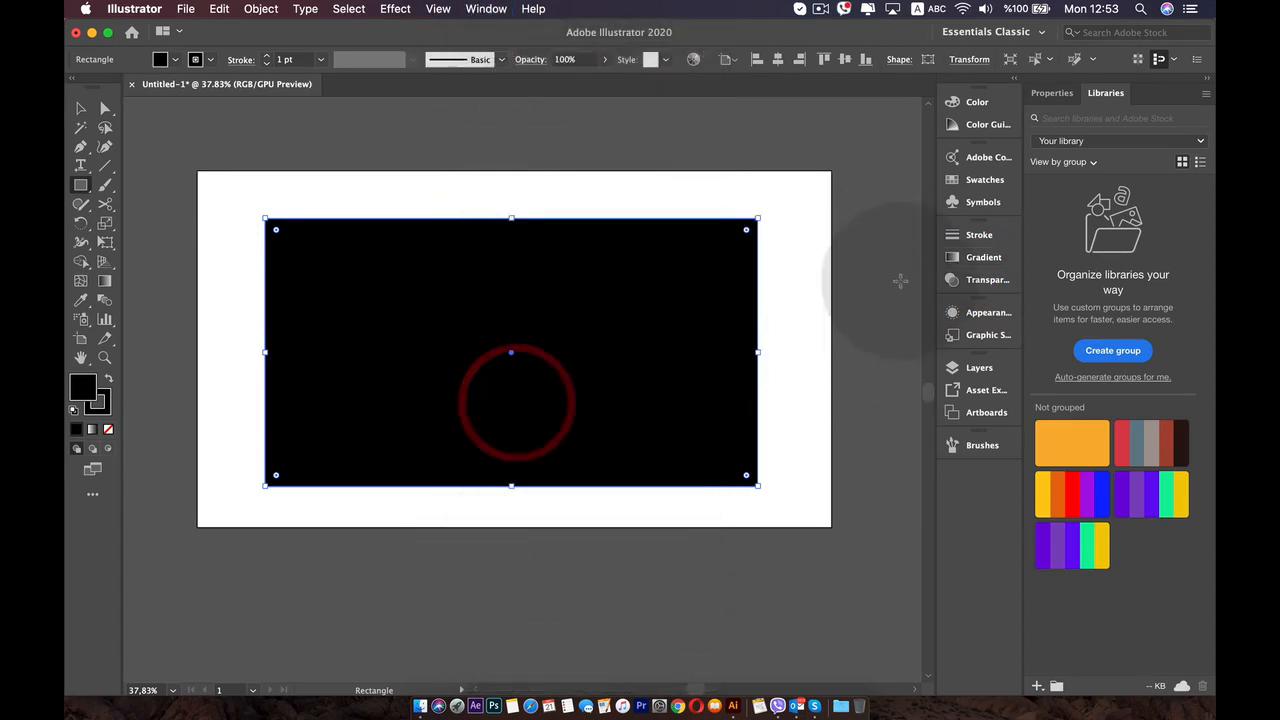
pyautogui.click(985, 259)
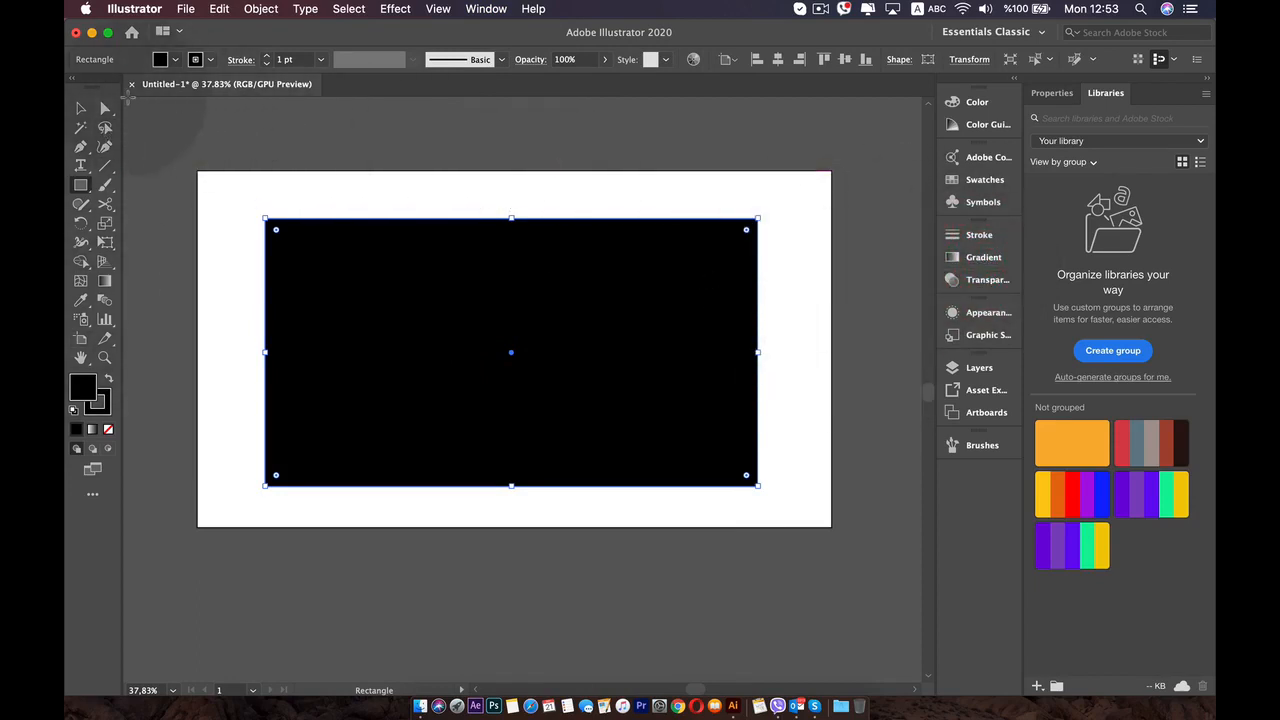
# - Try the white-to-black gradient fill on the black rectangle twice, undoing it each time
pyautogui.click(79, 108)
pyautogui.click(531, 334)
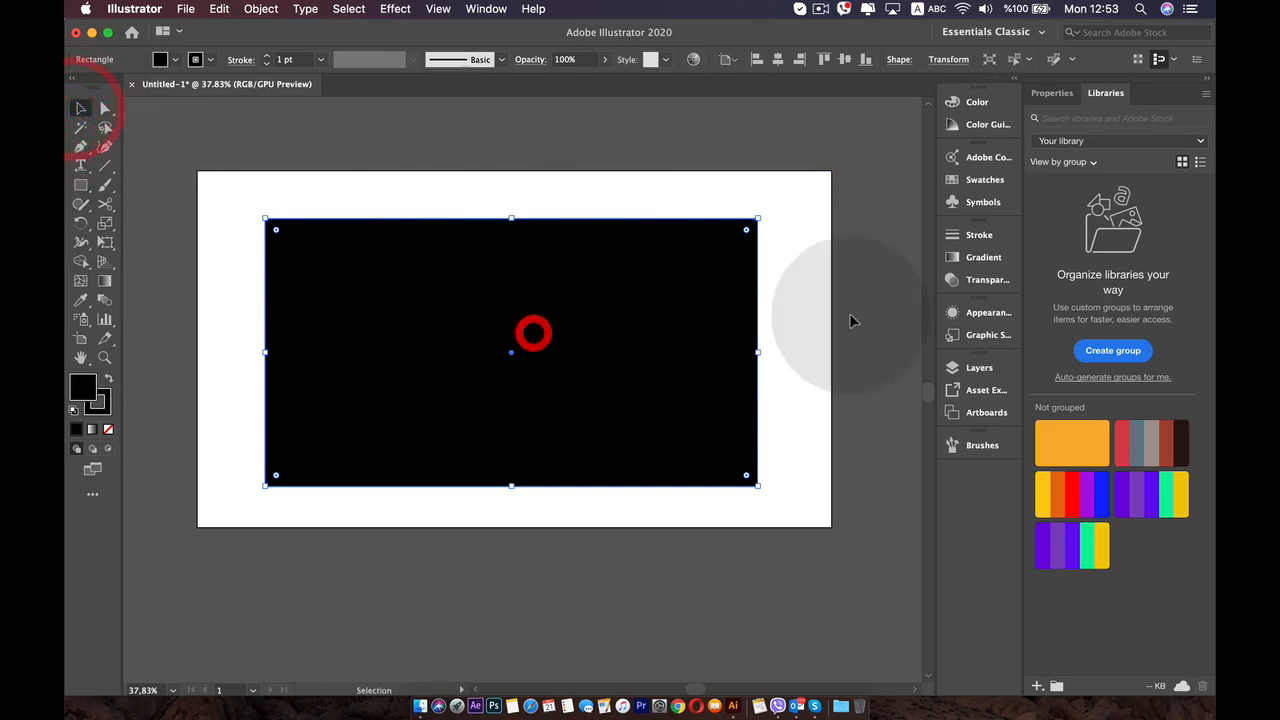
pyautogui.click(985, 259)
pyautogui.click(866, 350)
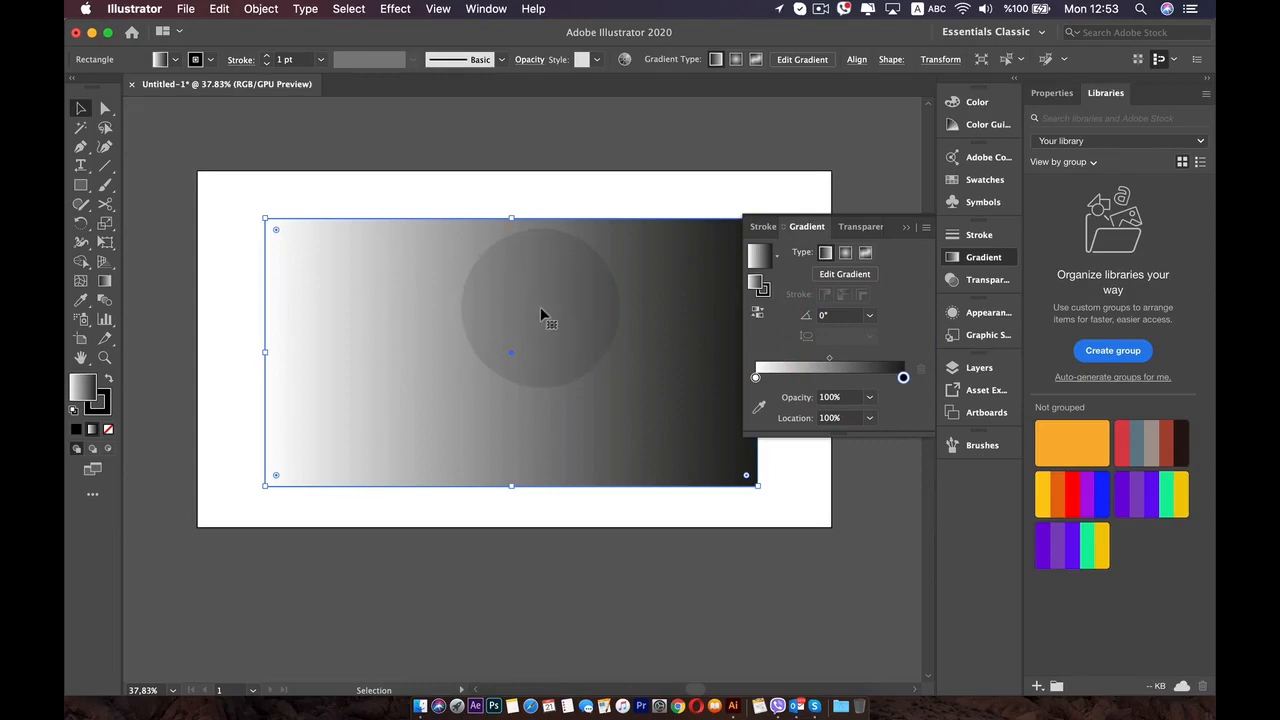
pyautogui.press('super+z')
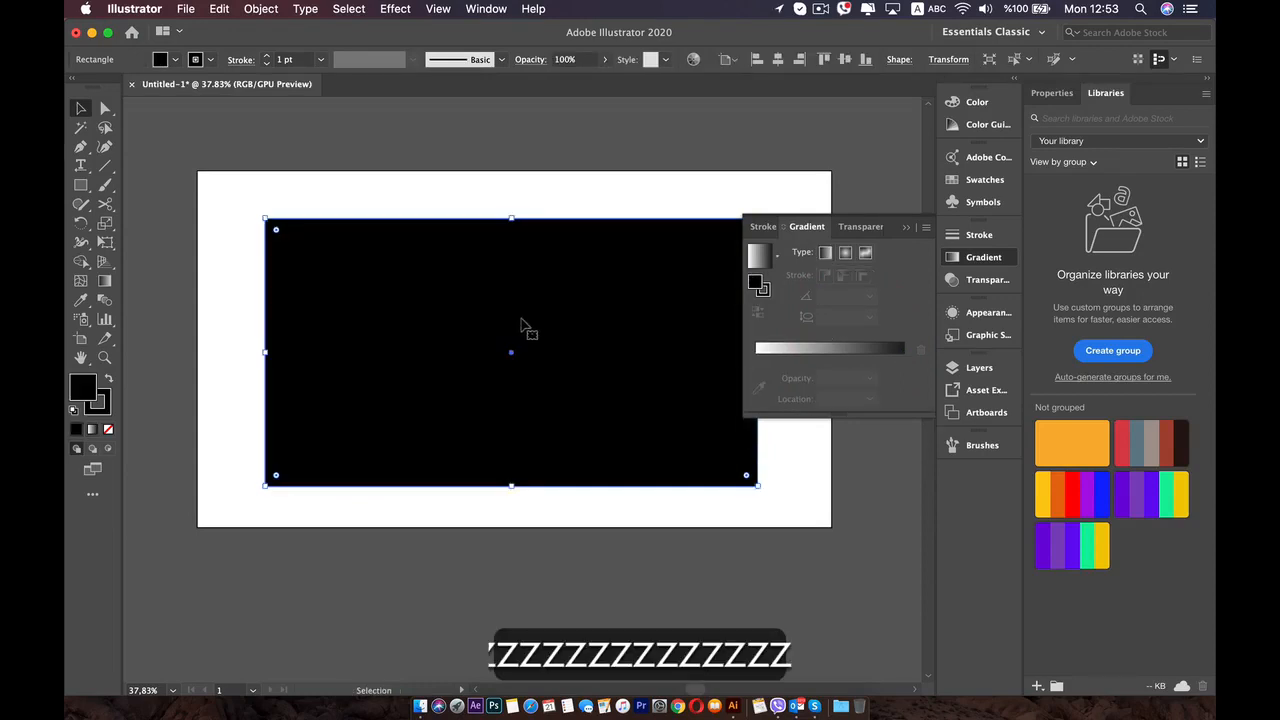
pyautogui.click(91, 430)
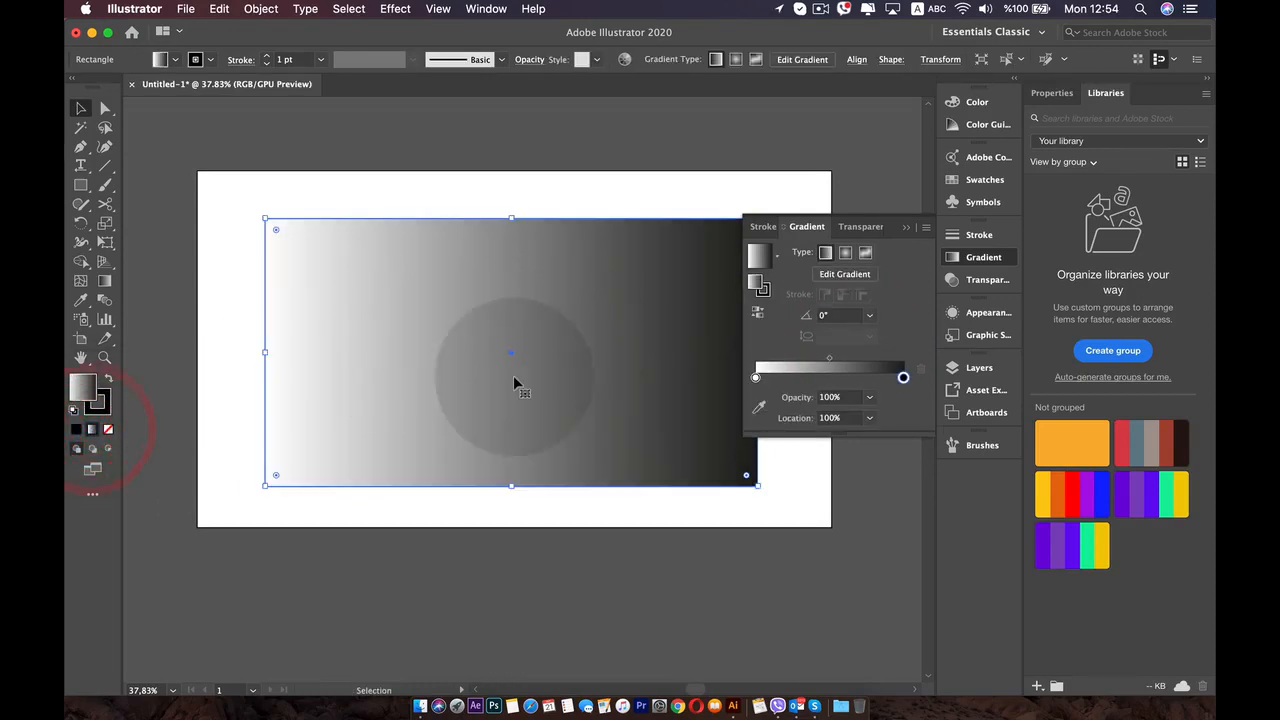
pyautogui.press('super+z')
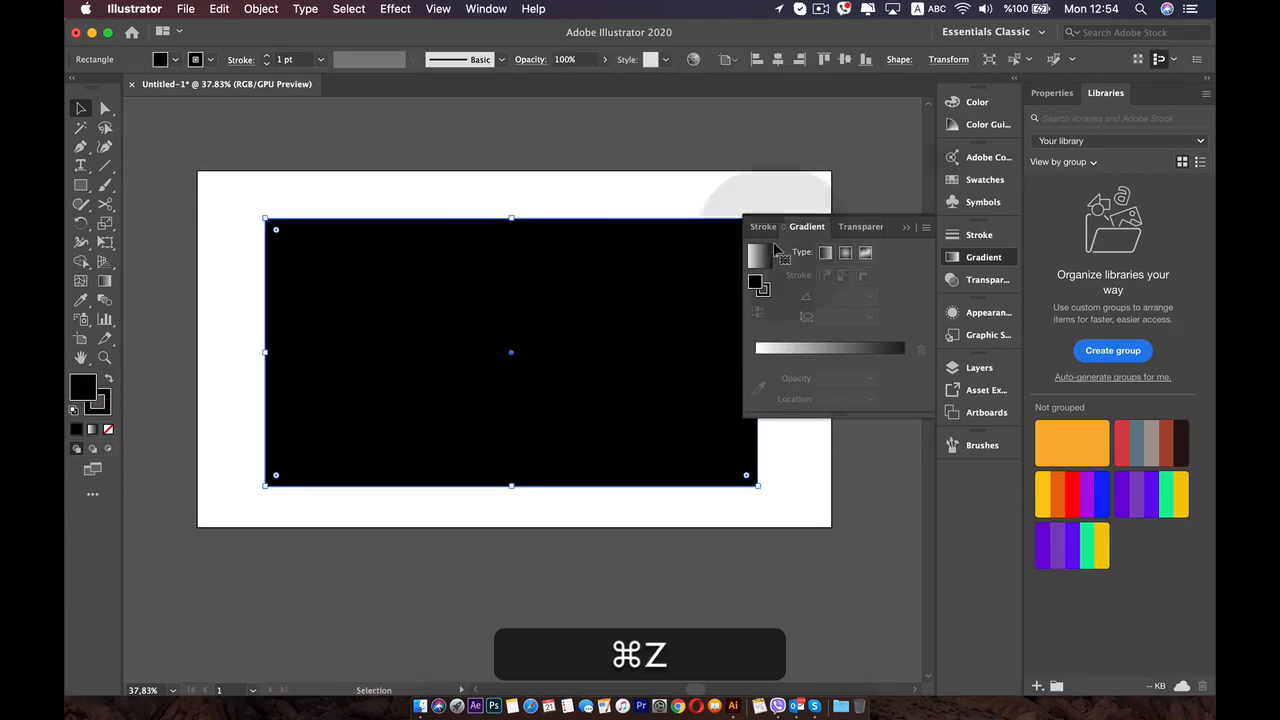
# - Try a gradient swatch on the black rectangle, undo it, and return to the Selection tool
pyautogui.click(984, 179)
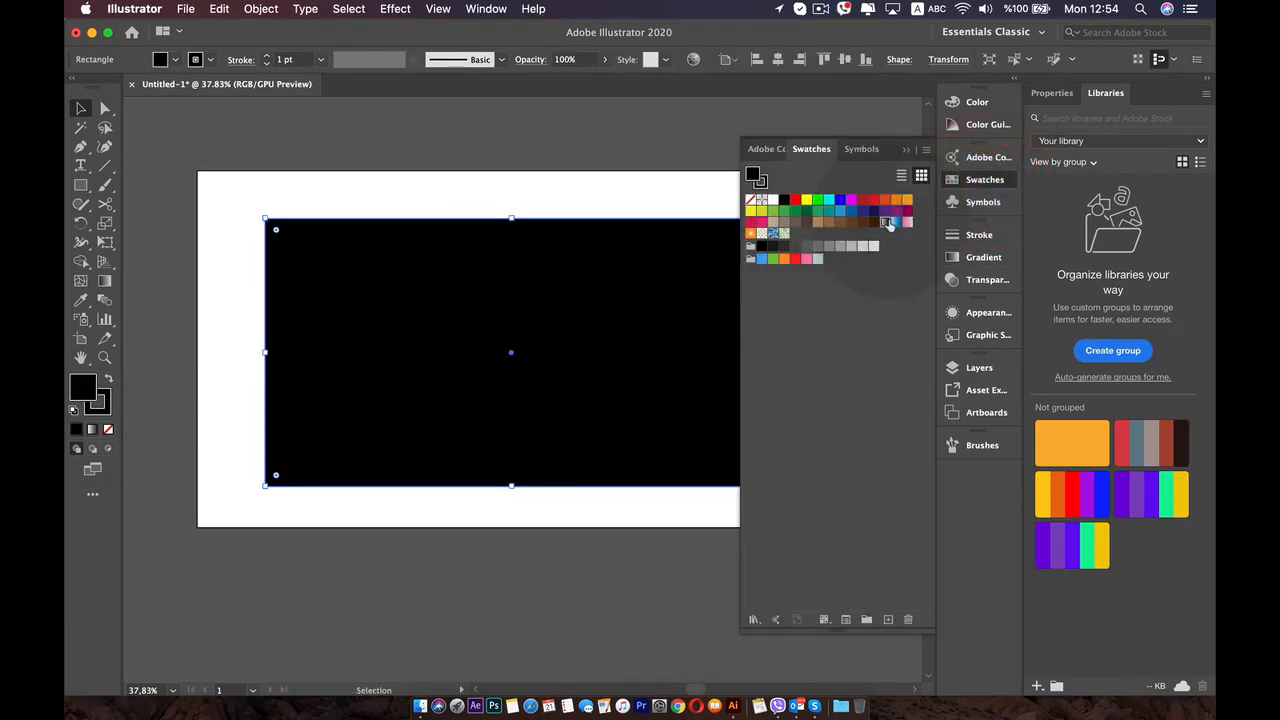
pyautogui.click(889, 224)
pyautogui.press('super+z')
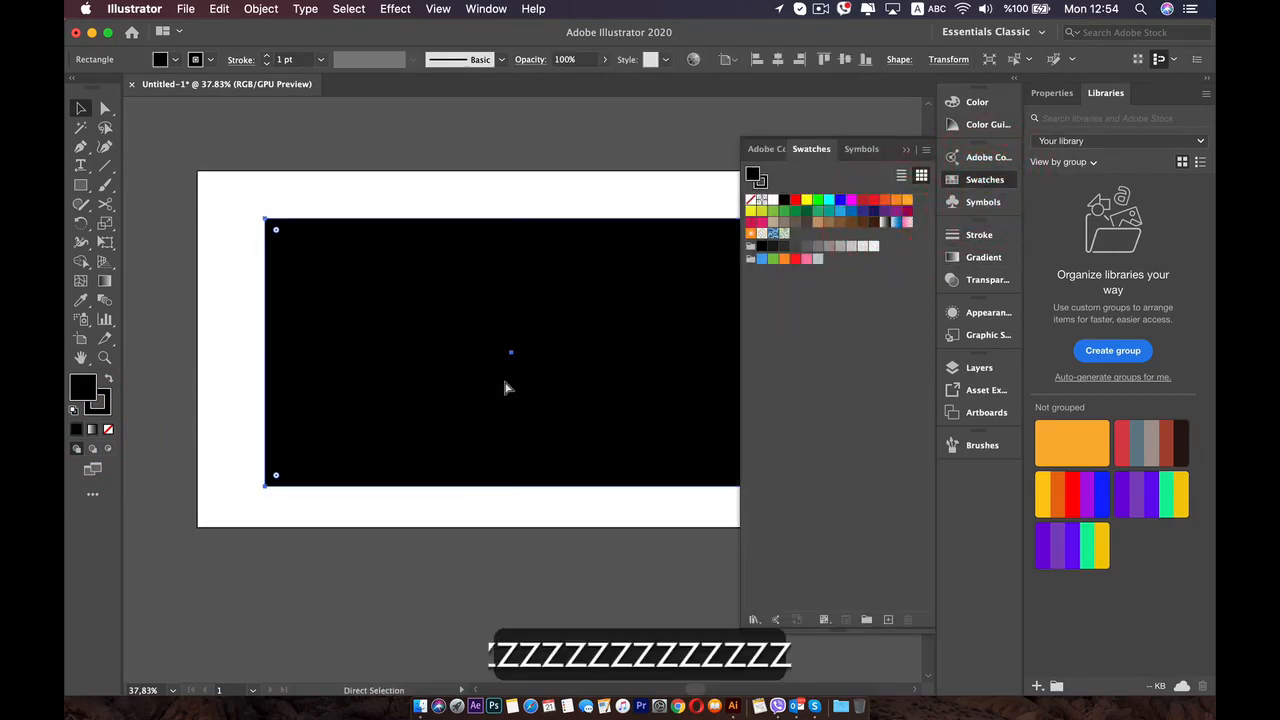
pyautogui.press('v')
pyautogui.click(952, 179)
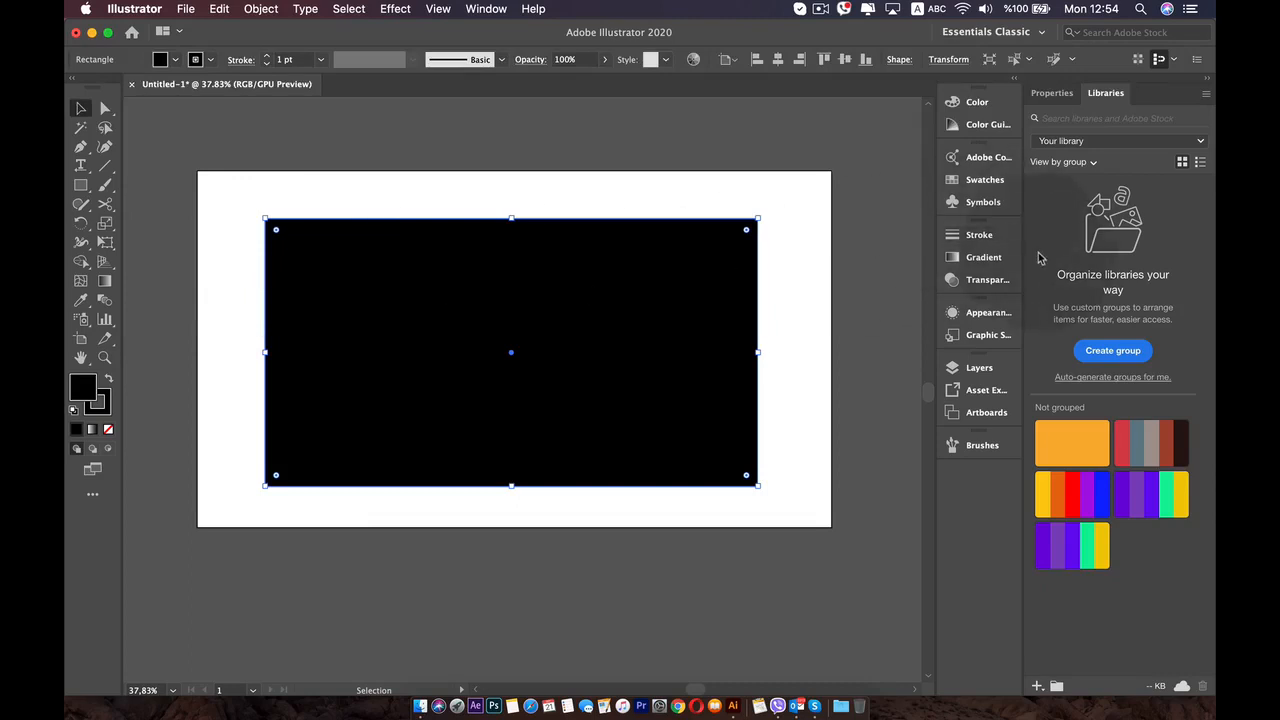
# - Fill the black rectangle with a white-to-black linear gradient, then try shifting its stops and return them to 0% and 100%
pyautogui.click(972, 262)
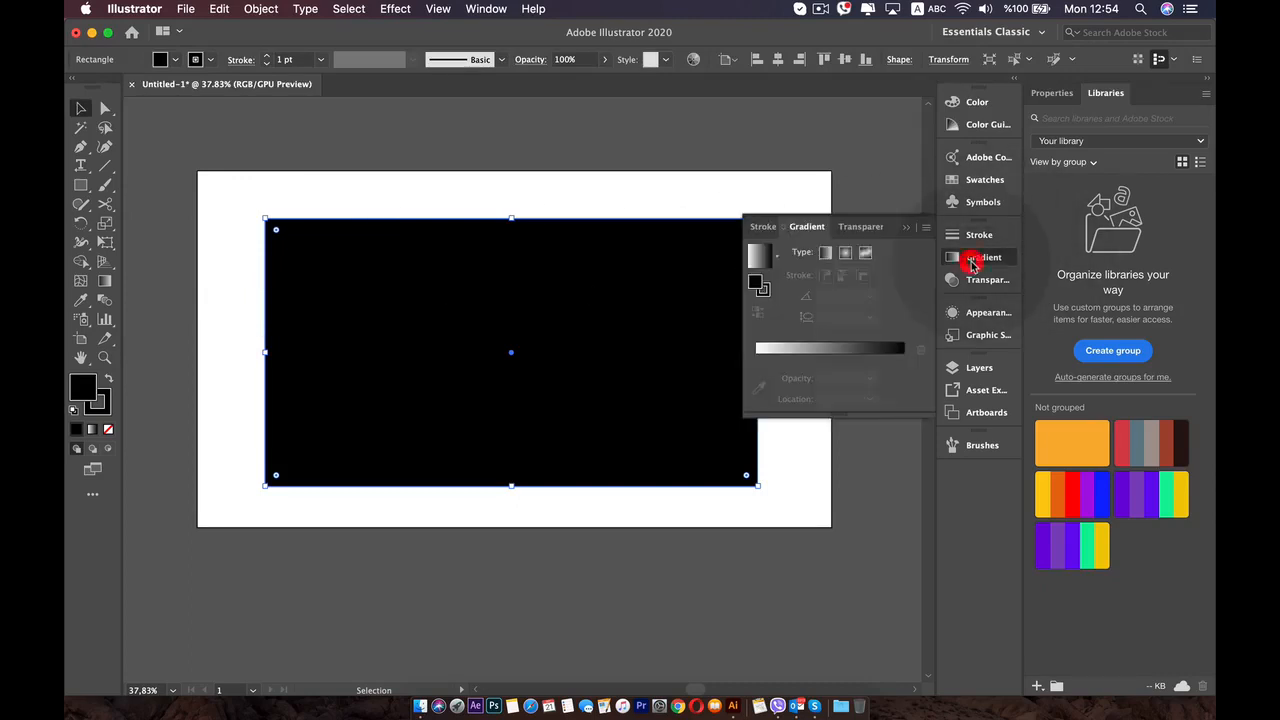
pyautogui.click(866, 343)
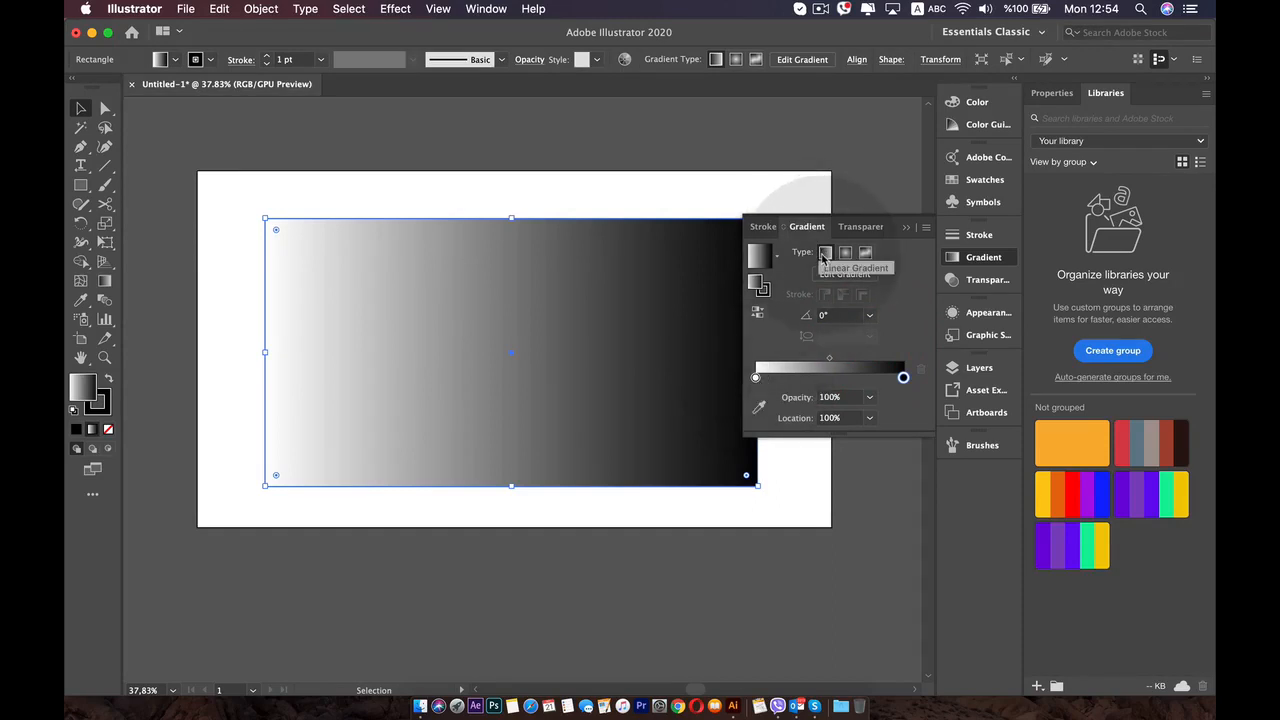
pyautogui.moveTo(764, 377)
pyautogui.mouseDown()
pyautogui.moveTo(815, 377)
pyautogui.moveTo(755, 377)
pyautogui.mouseUp()
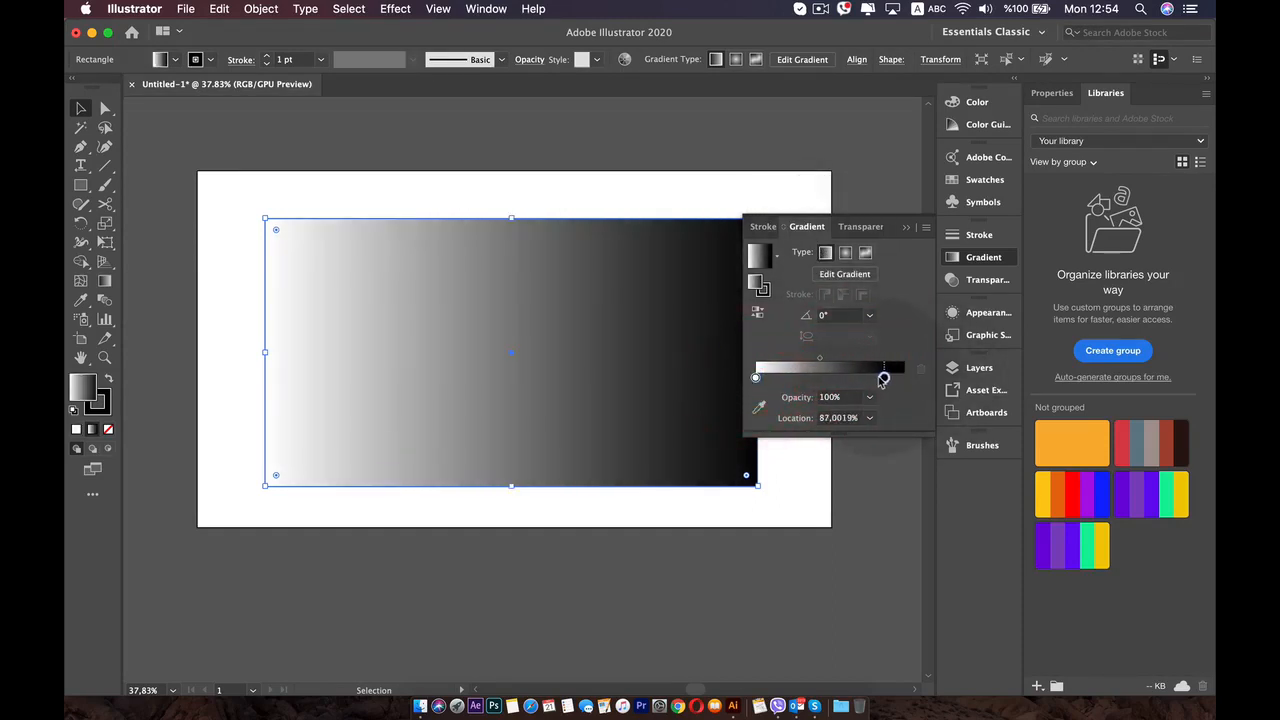
pyautogui.moveTo(903, 377)
pyautogui.mouseDown()
pyautogui.moveTo(847, 380)
pyautogui.moveTo(903, 377)
pyautogui.mouseUp()
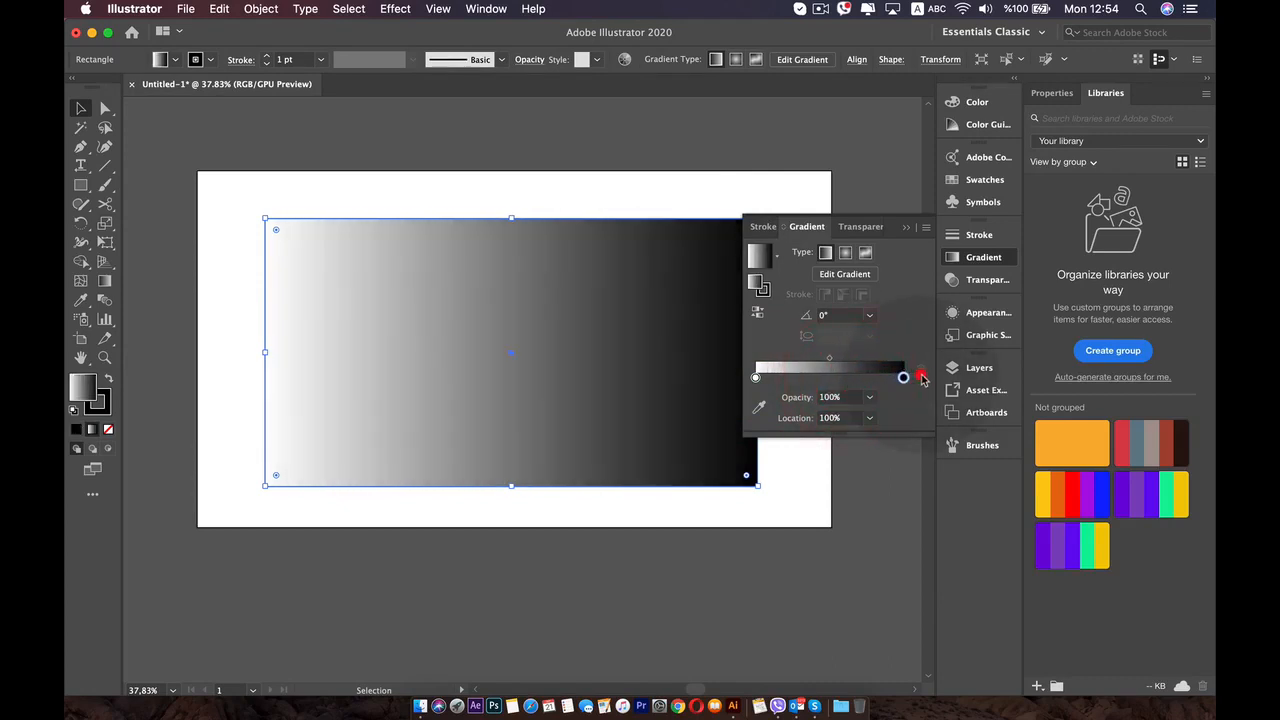
# - Try the radial gradient type on the rectangle and switch back to linear
pyautogui.click(845, 254)
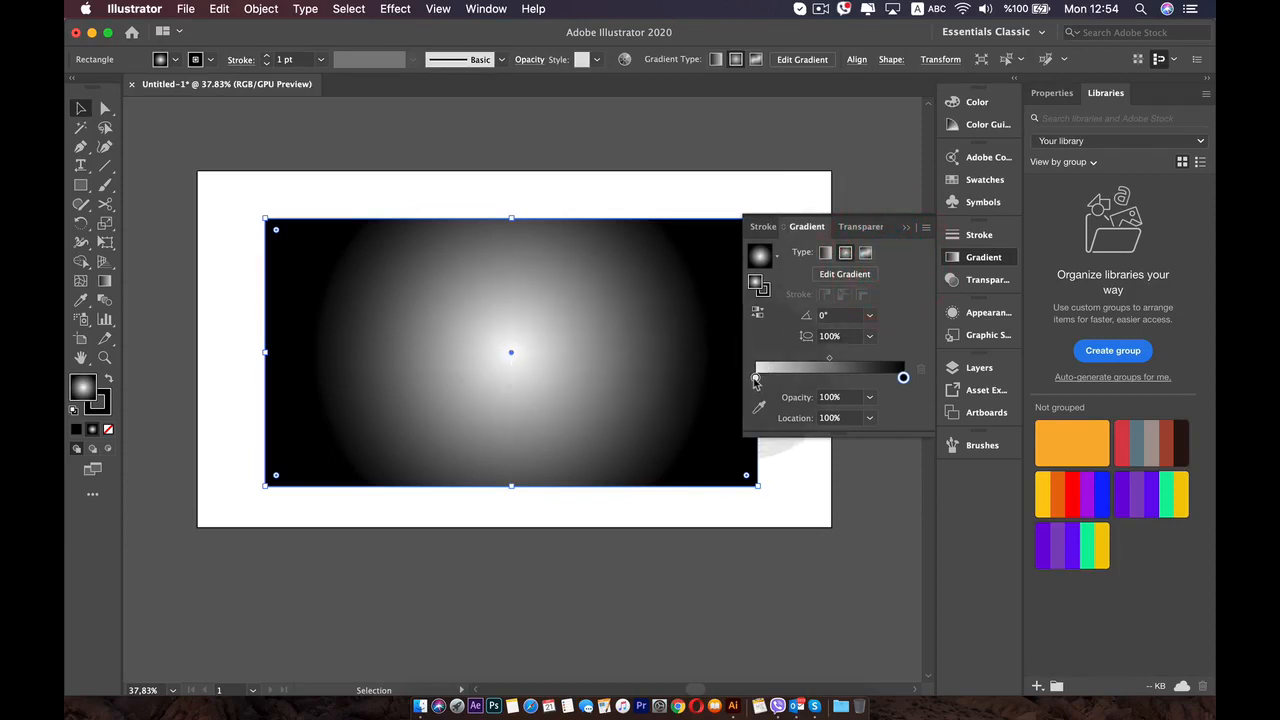
pyautogui.moveTo(755, 380); pyautogui.dragTo(718, 378)
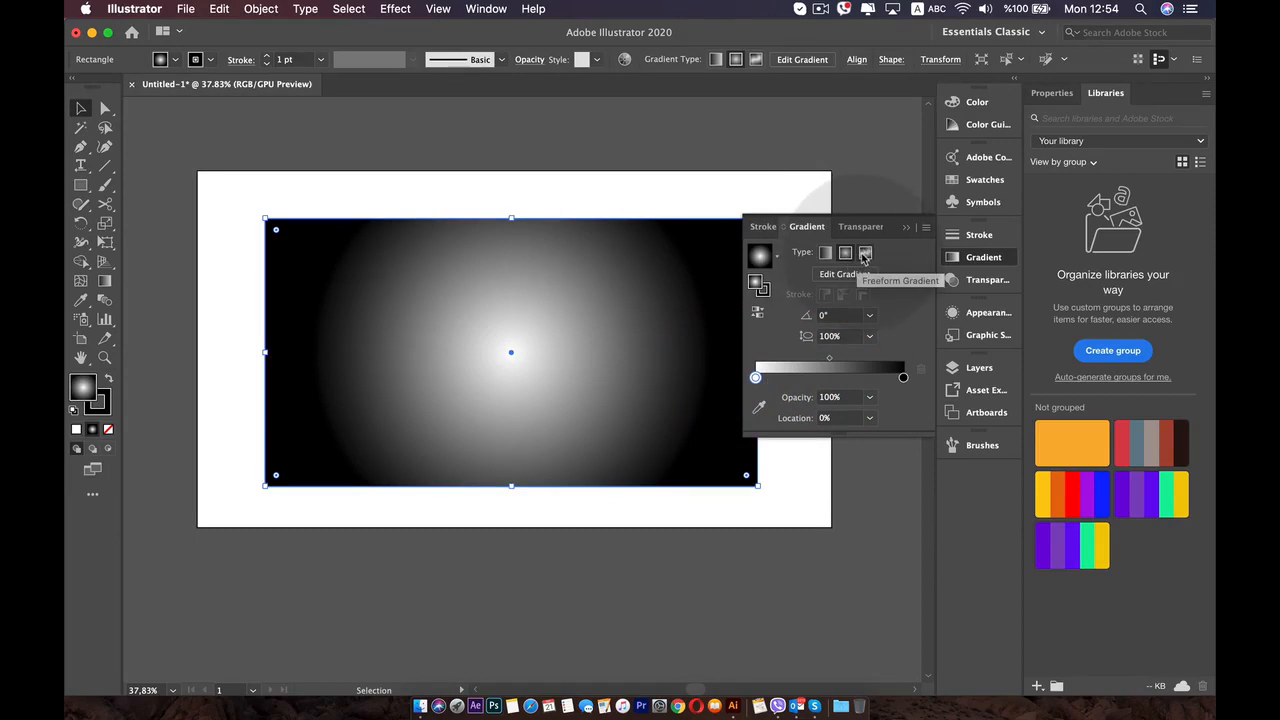
pyautogui.click(825, 253)
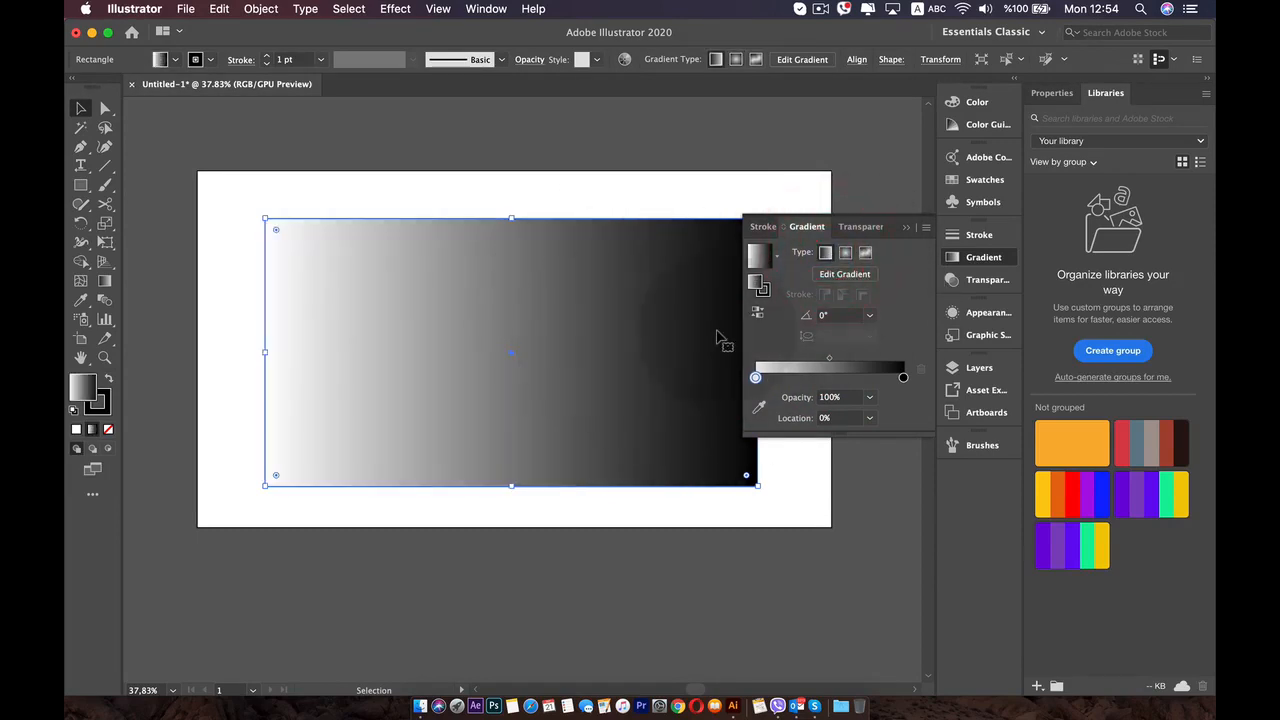
# - Try gradient angles of 135° and -45°, reset the angle to 0°, and test moving the end stops
pyautogui.click(870, 318)
pyautogui.click(889, 367)
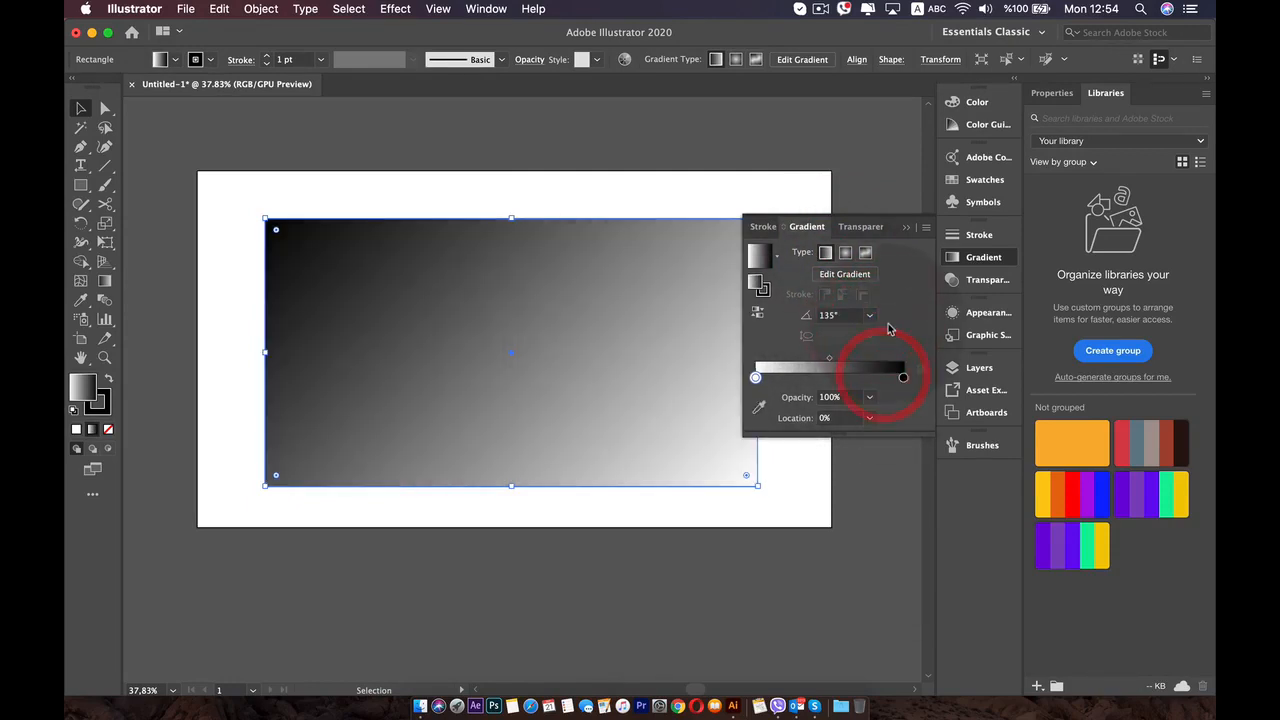
pyautogui.click(872, 317)
pyautogui.click(889, 516)
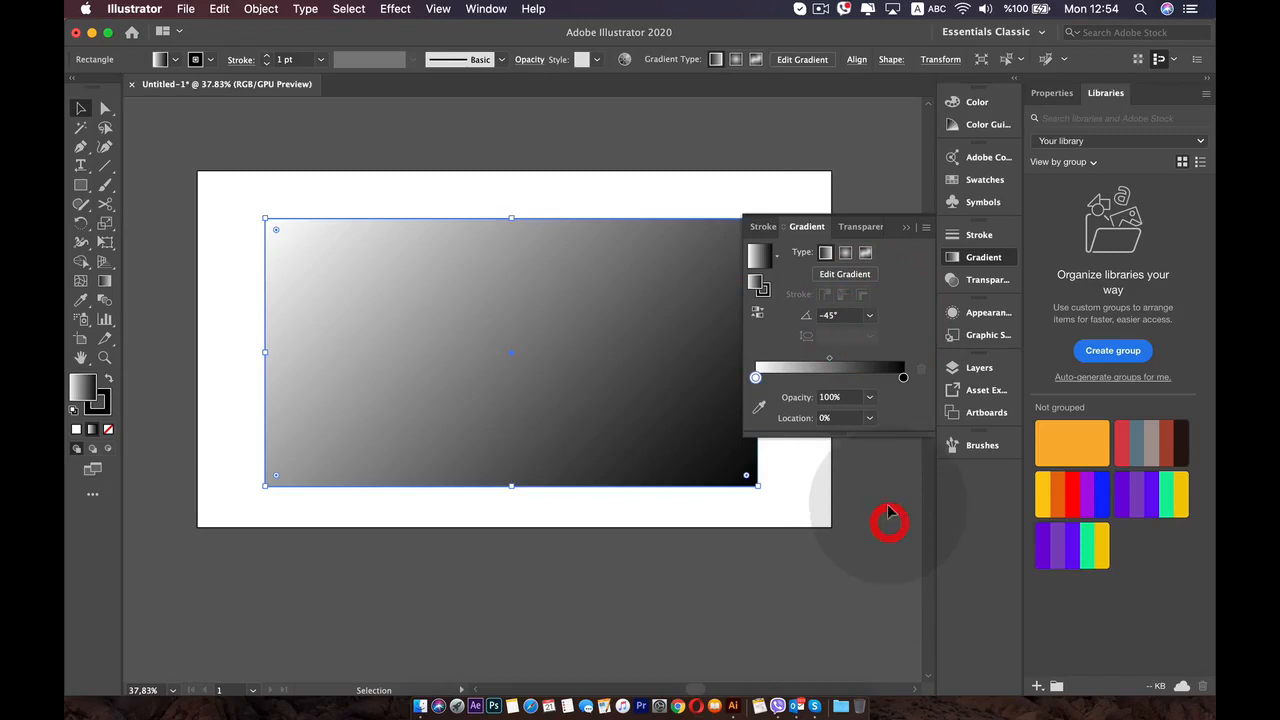
pyautogui.click(870, 318)
pyautogui.click(889, 477)
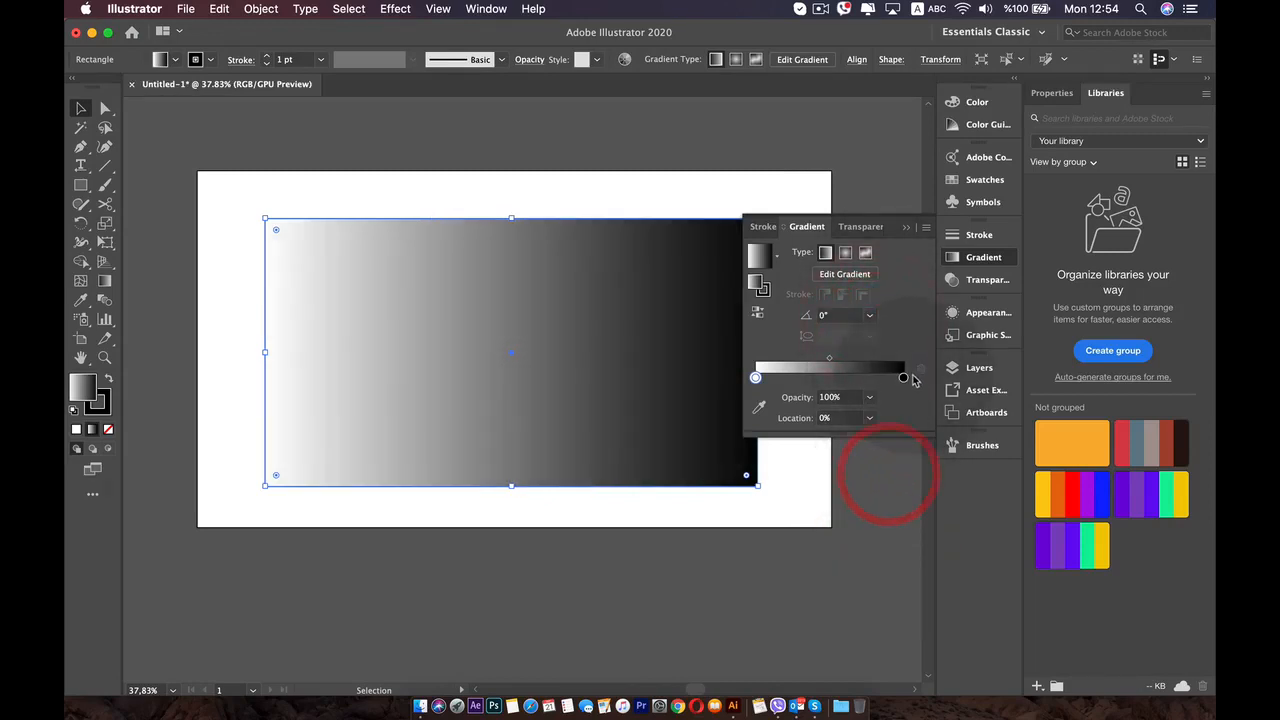
pyautogui.moveTo(904, 379); pyautogui.dragTo(939, 377)
pyautogui.moveTo(755, 378)
pyautogui.mouseDown()
pyautogui.moveTo(738, 378)
pyautogui.moveTo(788, 380)
pyautogui.moveTo(768, 380)
pyautogui.mouseUp()
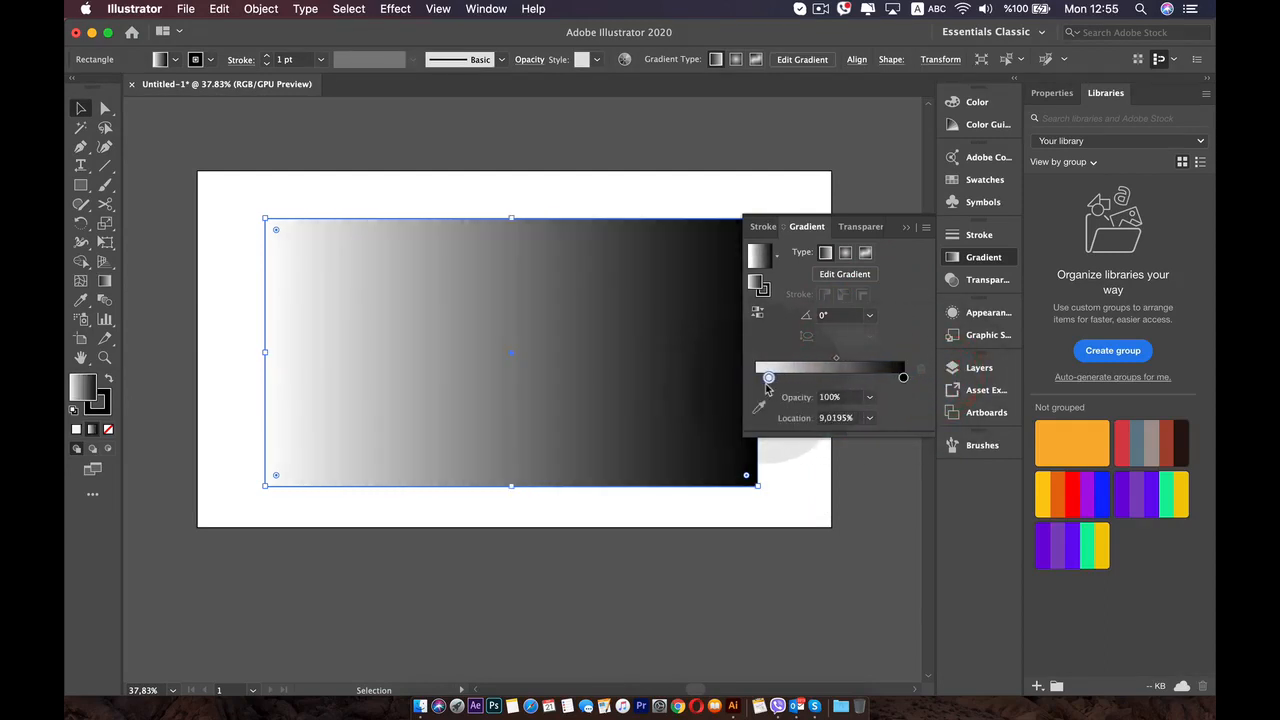
# - Recolor the gradient's black end stop to coral red with R 239, G 92 and a reduced blue value
pyautogui.doubleClick(903, 378)
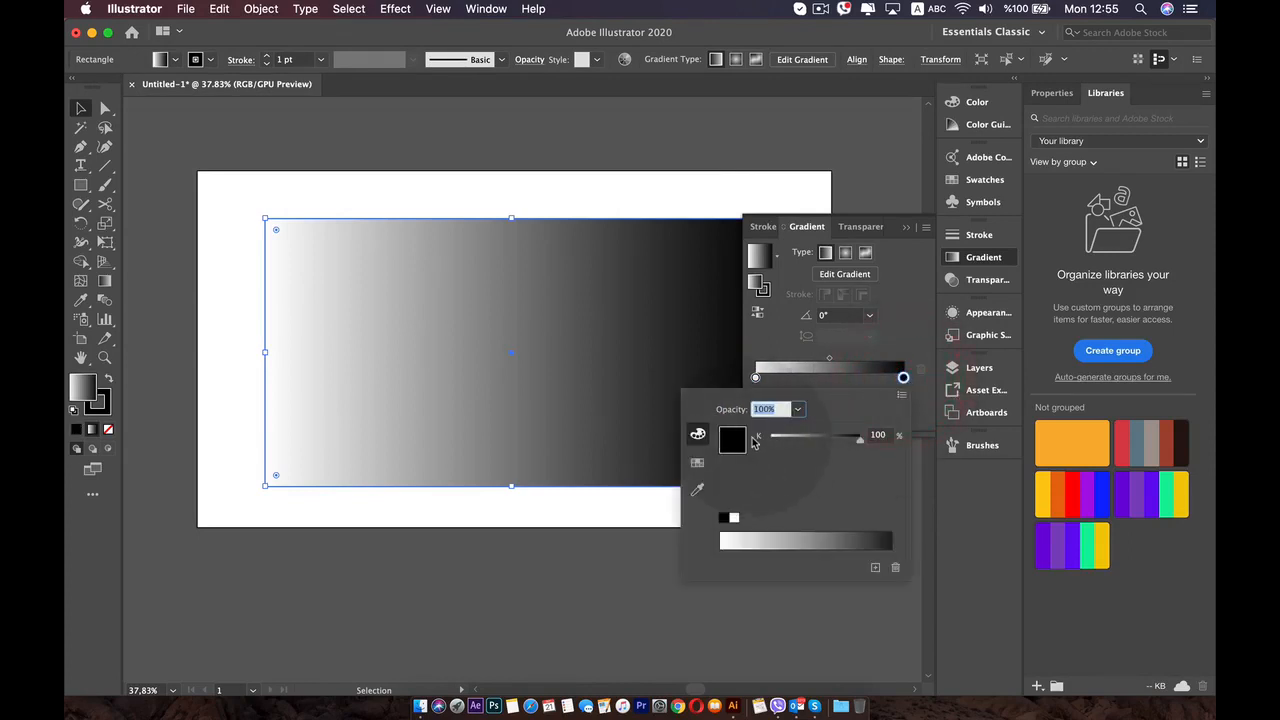
pyautogui.click(699, 463)
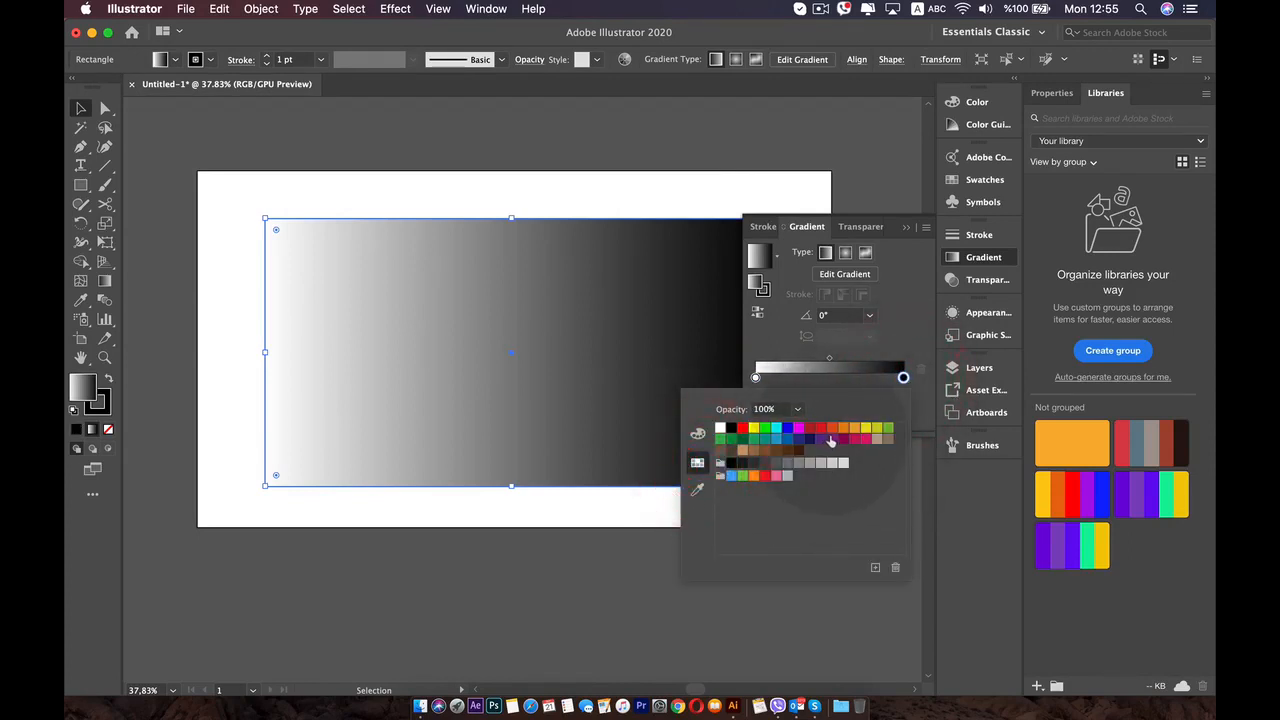
pyautogui.click(830, 441)
pyautogui.click(698, 433)
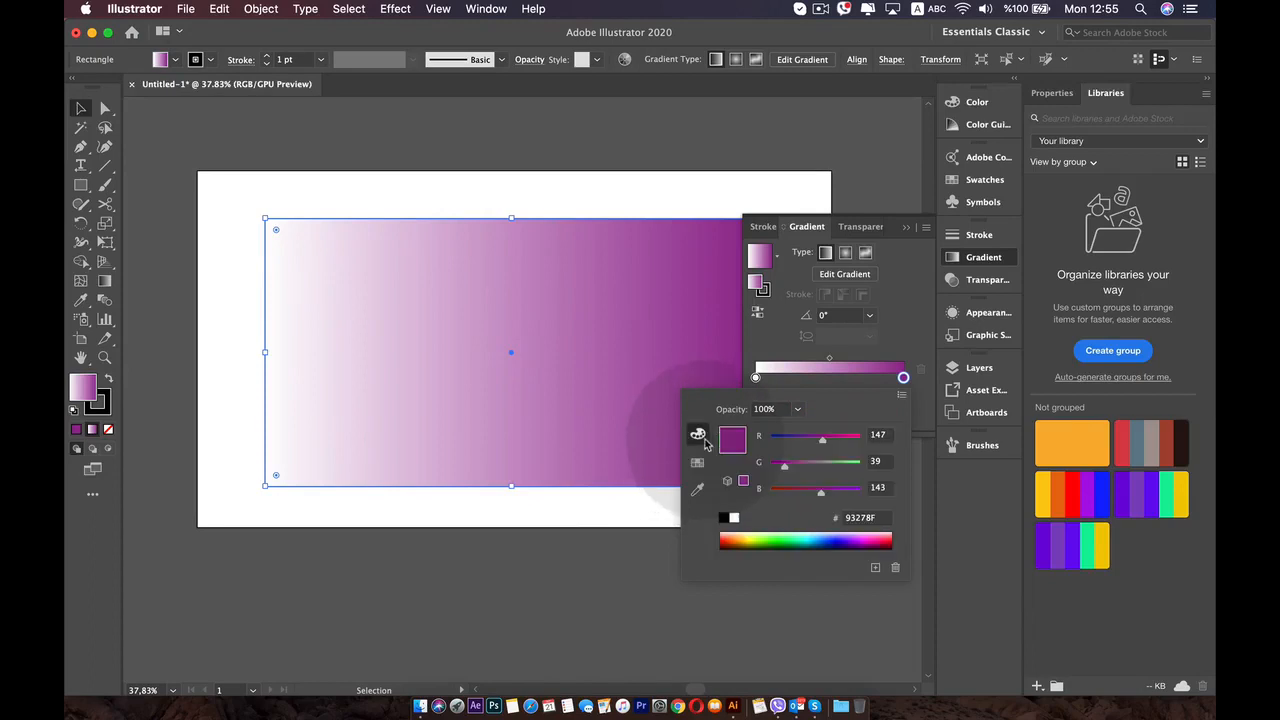
pyautogui.moveTo(783, 462); pyautogui.dragTo(845, 468)
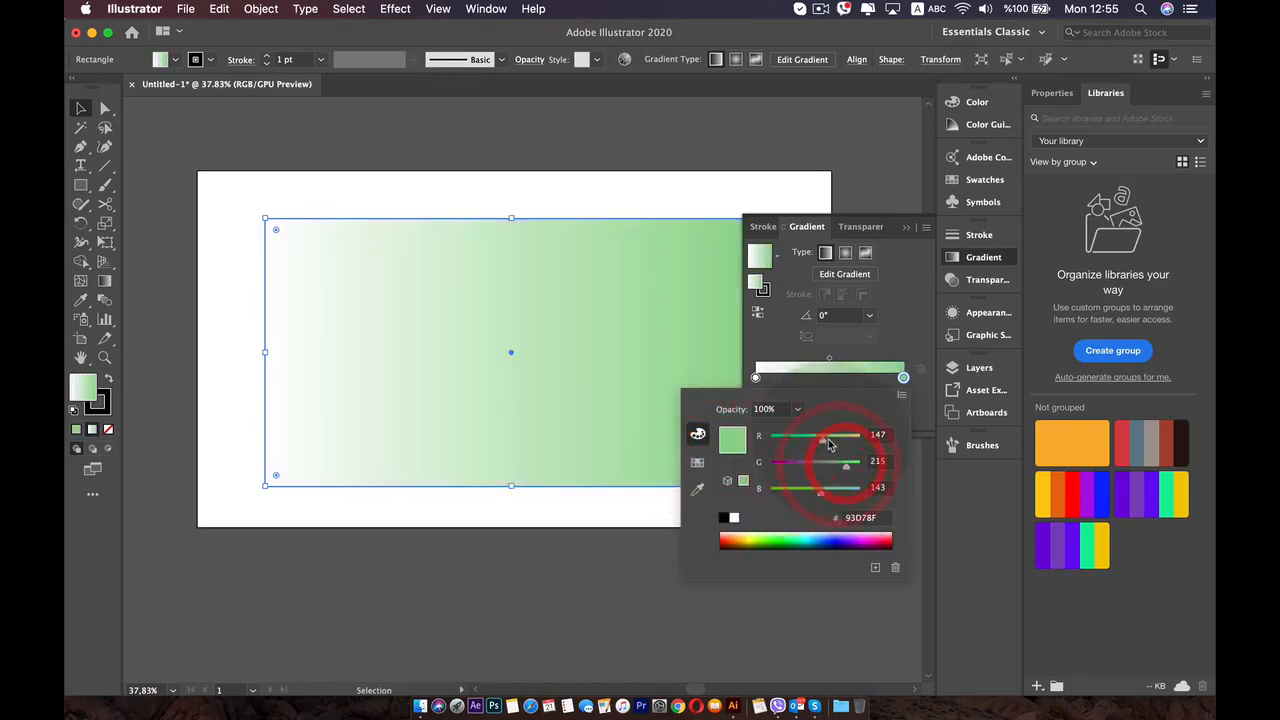
pyautogui.click(809, 436)
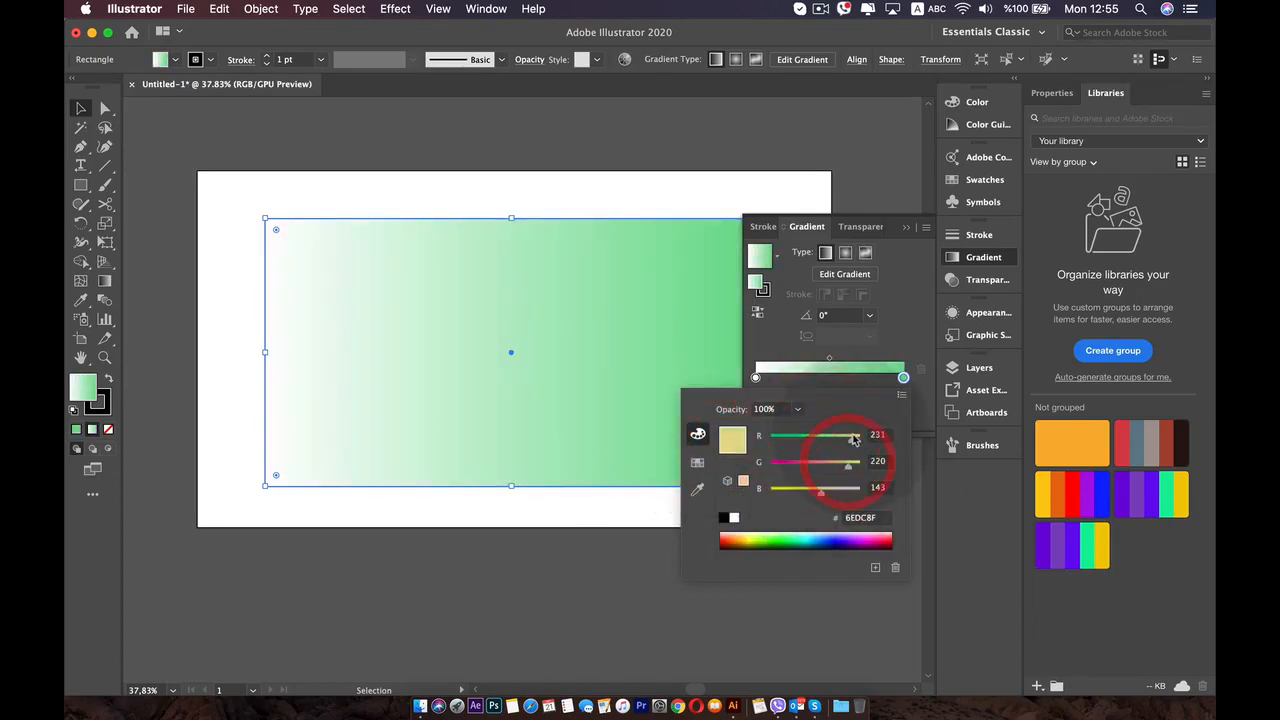
pyautogui.moveTo(853, 440); pyautogui.dragTo(805, 471)
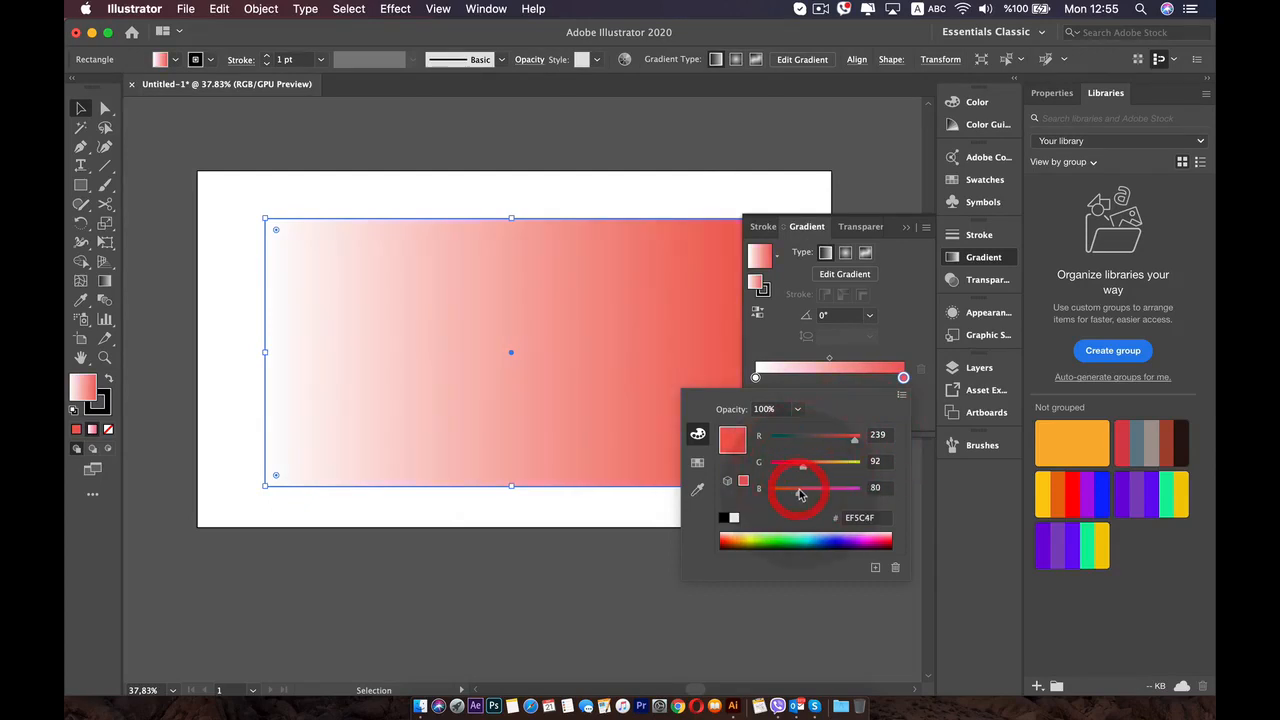
# - Recolor the gradient's white start stop to golden yellow
pyautogui.click(755, 377)
pyautogui.doubleClick(755, 377)
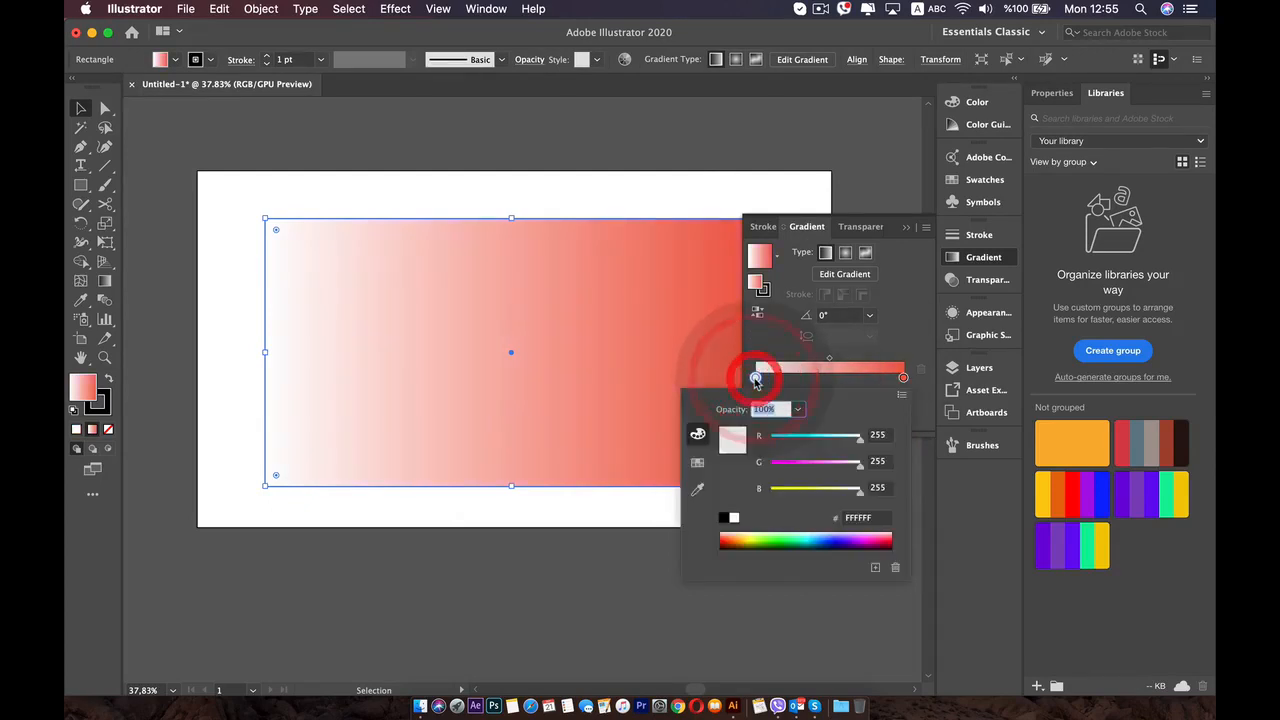
pyautogui.click(788, 490)
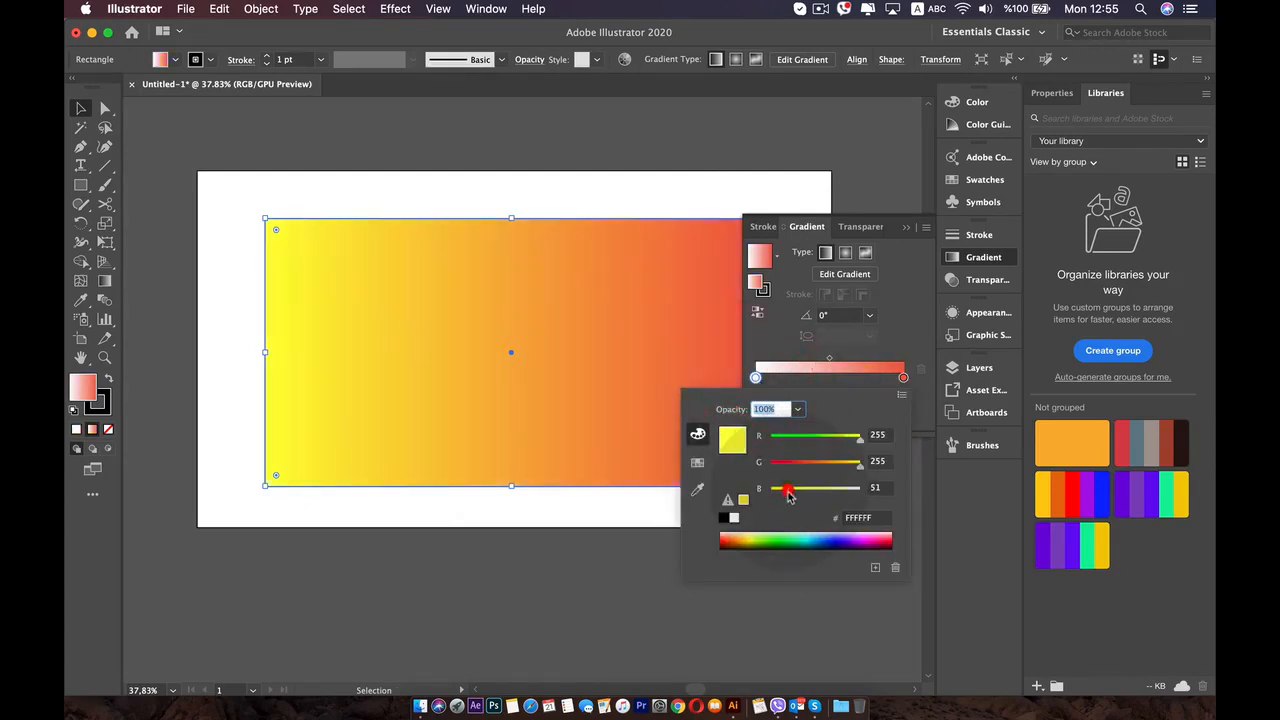
pyautogui.click(754, 537)
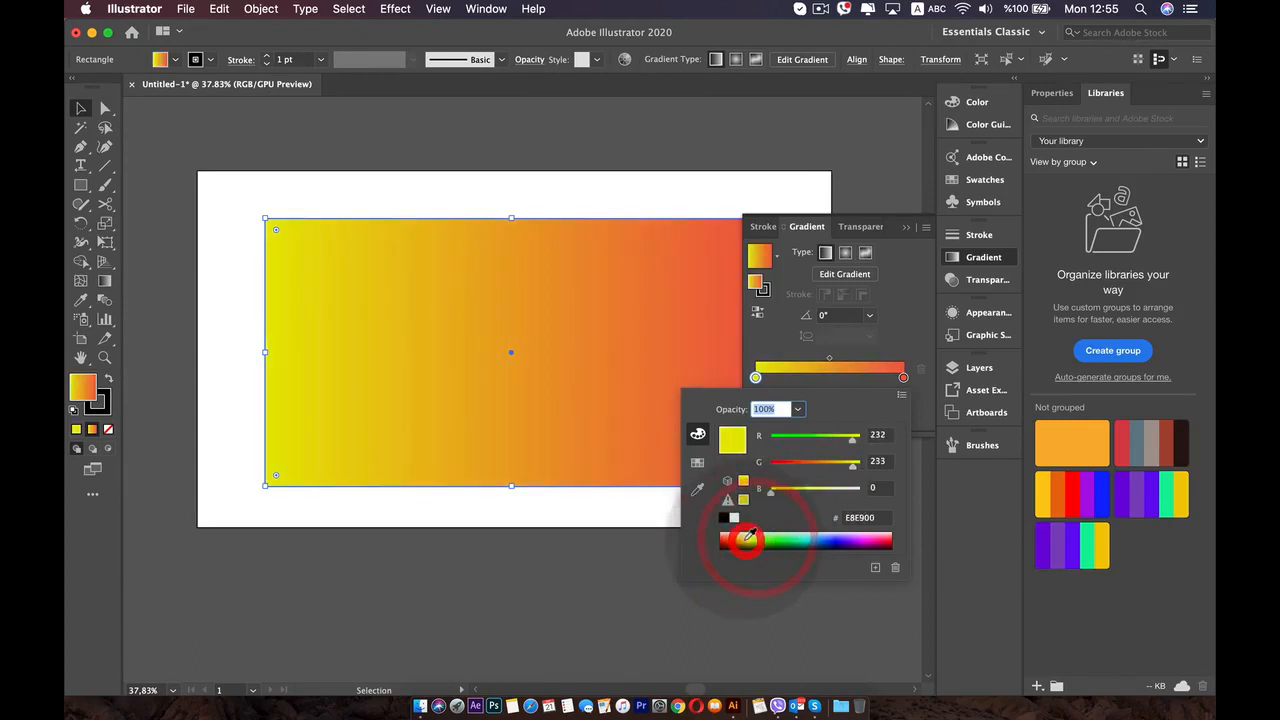
pyautogui.click(738, 538)
# - Set the red end stop's opacity to 20% and move the rectangle partly above the artboard's upper edge
pyautogui.click(903, 345)
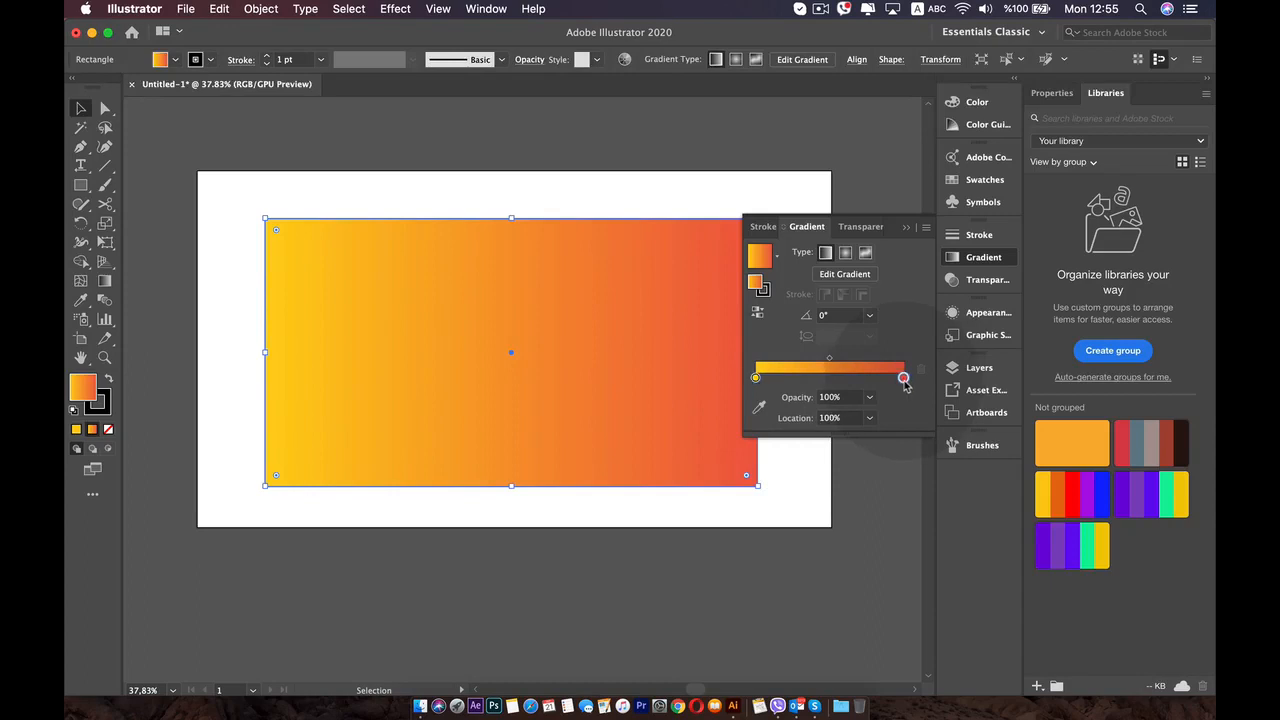
pyautogui.click(869, 397)
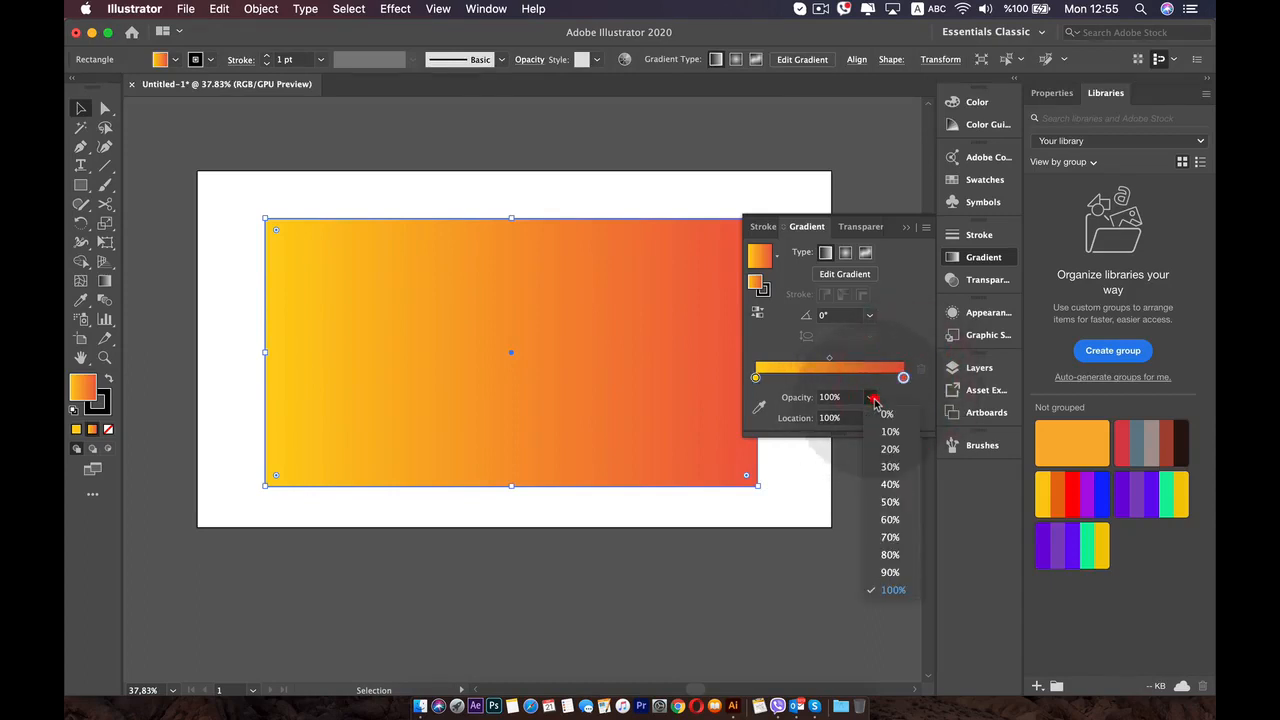
pyautogui.click(890, 449)
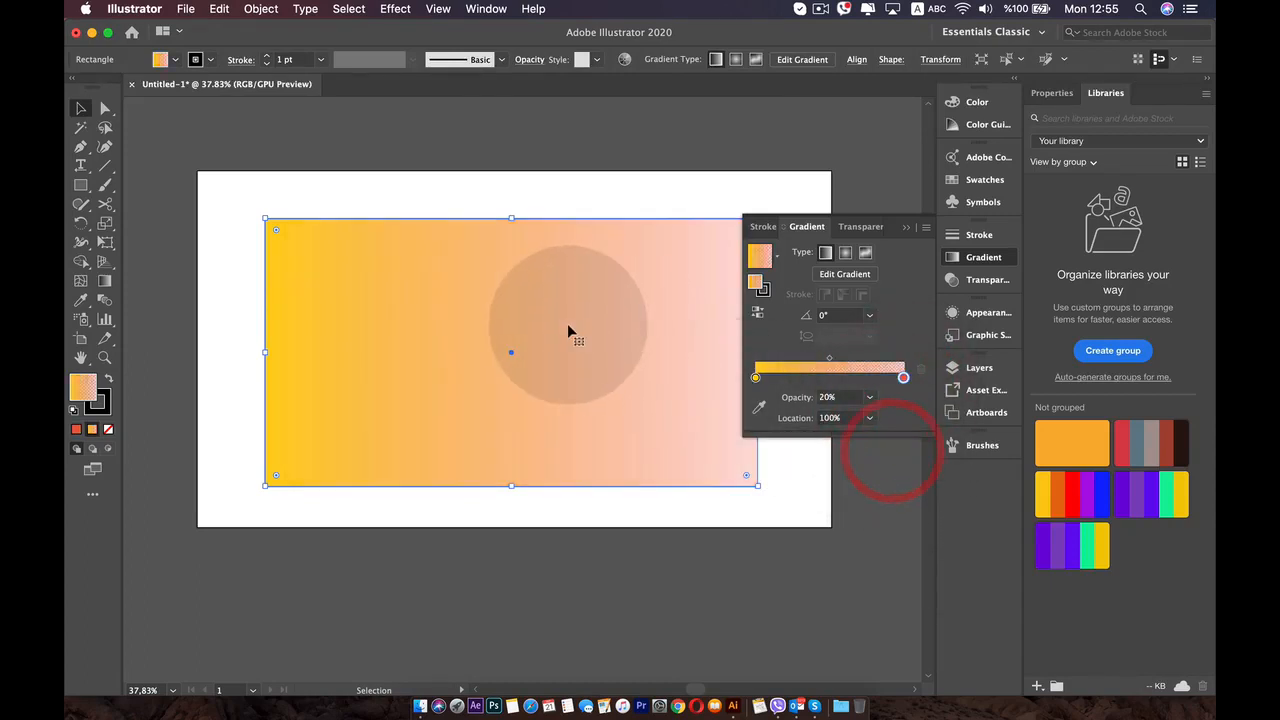
pyautogui.moveTo(568, 322); pyautogui.dragTo(594, 239)
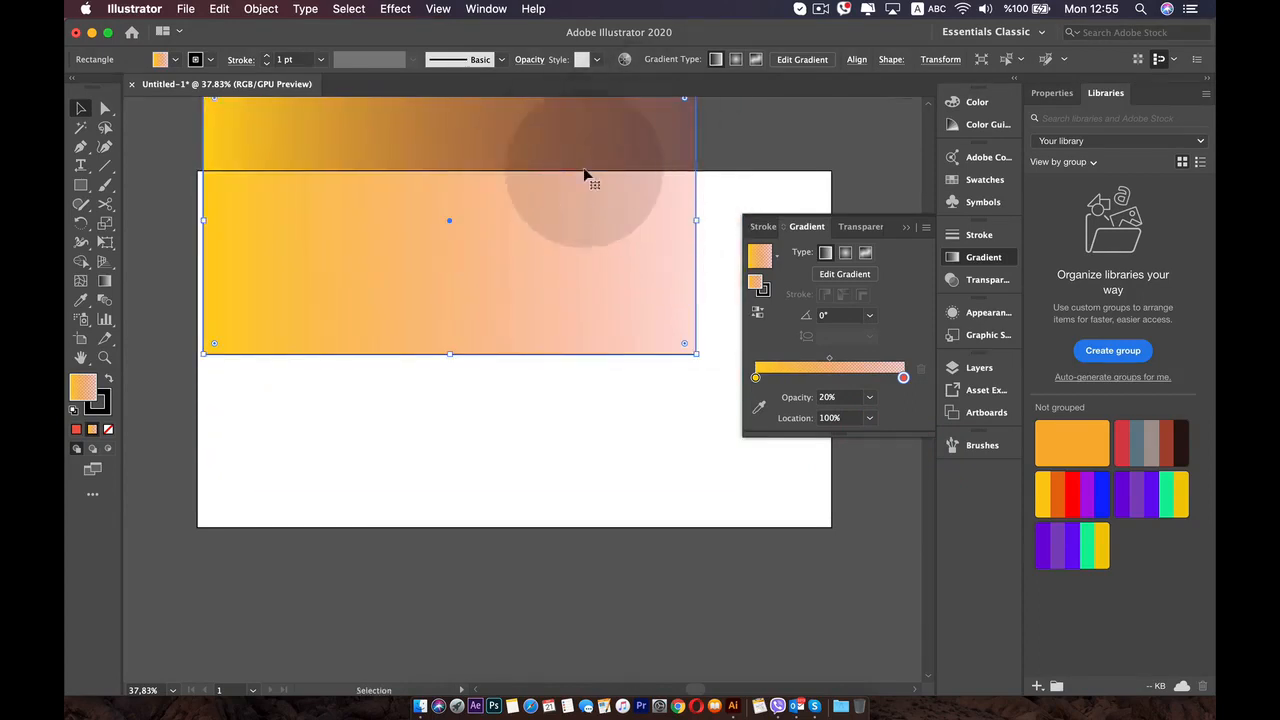
# - Move the rectangle fully back onto the artboard and set the red end stop's opacity to 100%
pyautogui.moveTo(580, 179); pyautogui.dragTo(640, 323)
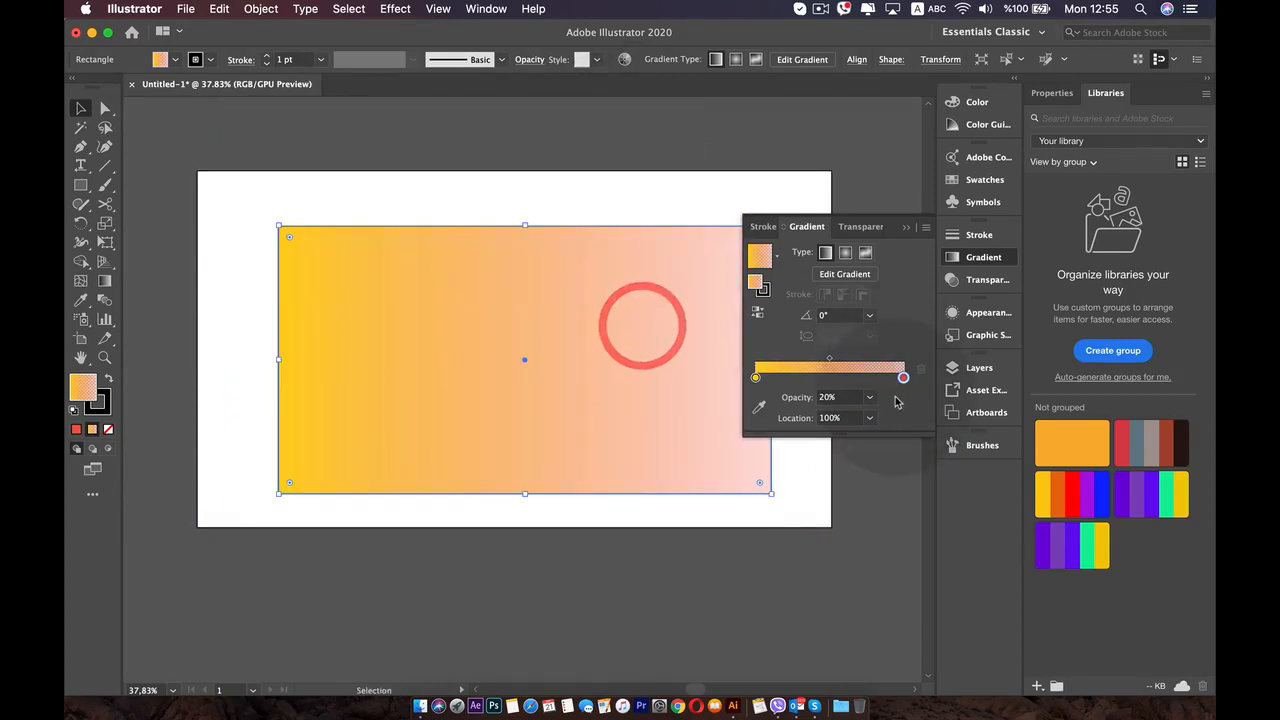
pyautogui.click(869, 397)
pyautogui.click(893, 589)
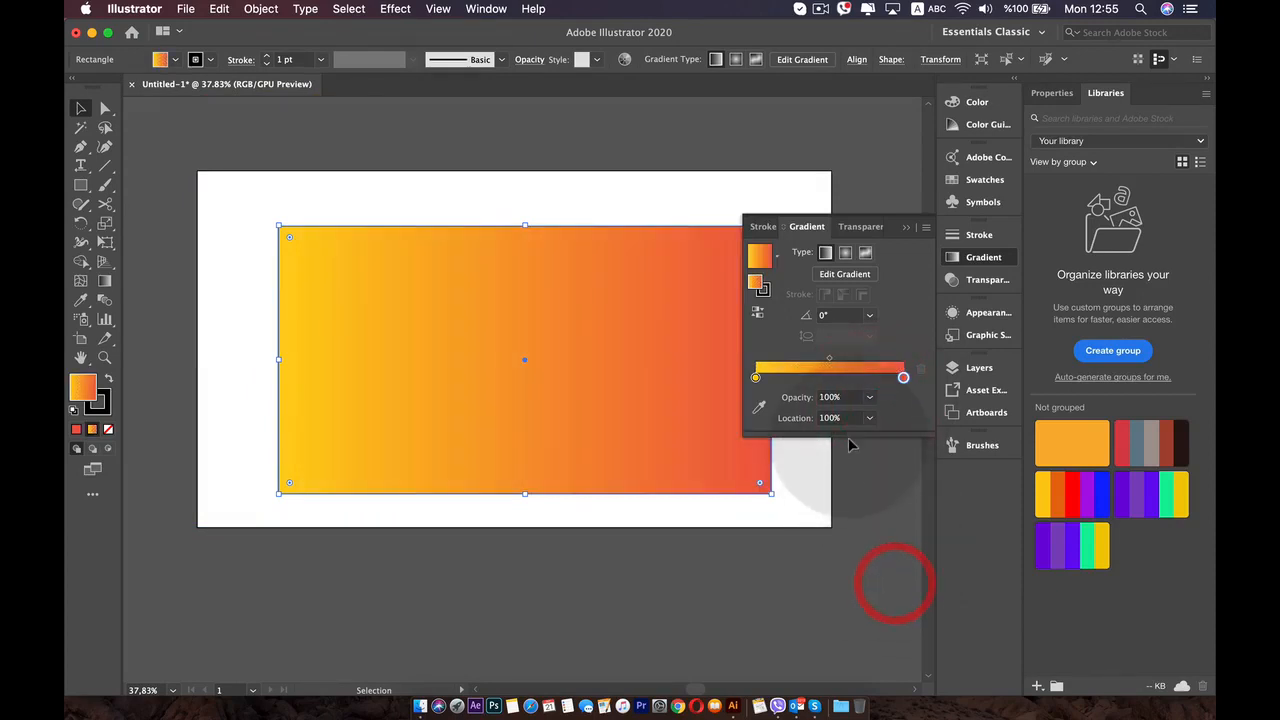
# - Try the red stop at locations 30% and 80%, and return it to 100%
pyautogui.click(869, 418)
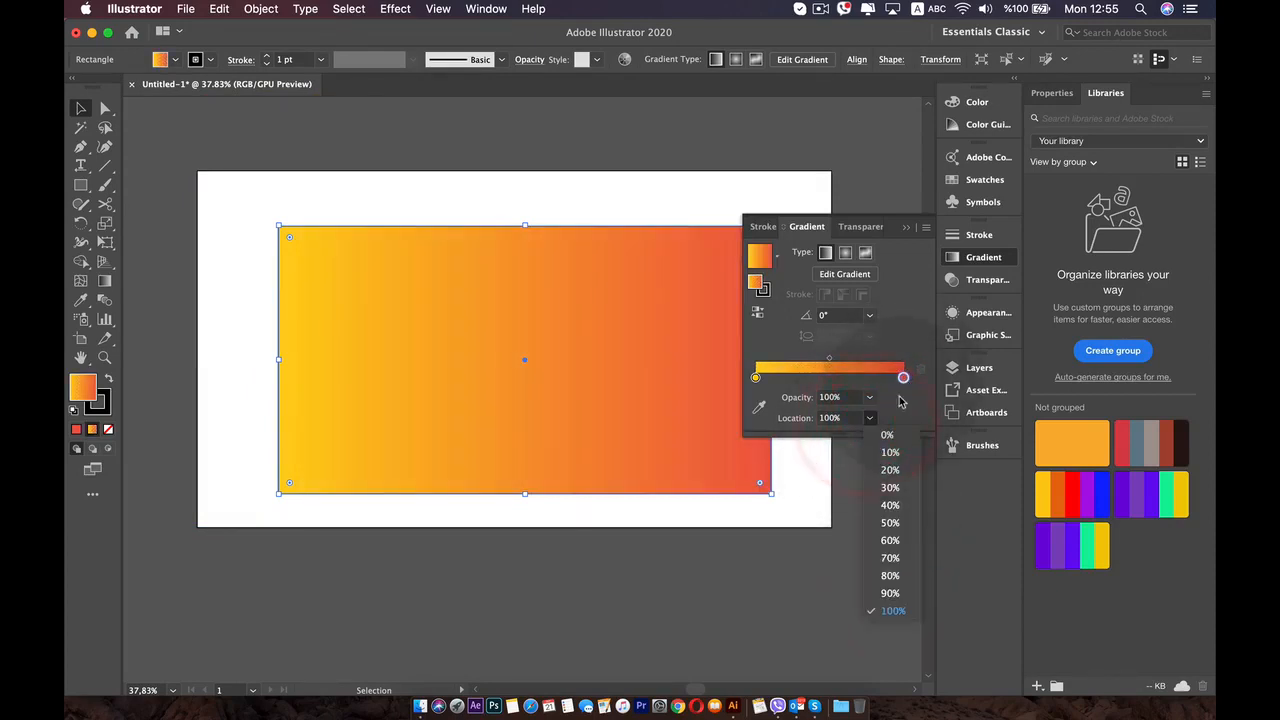
pyautogui.click(890, 487)
pyautogui.click(869, 418)
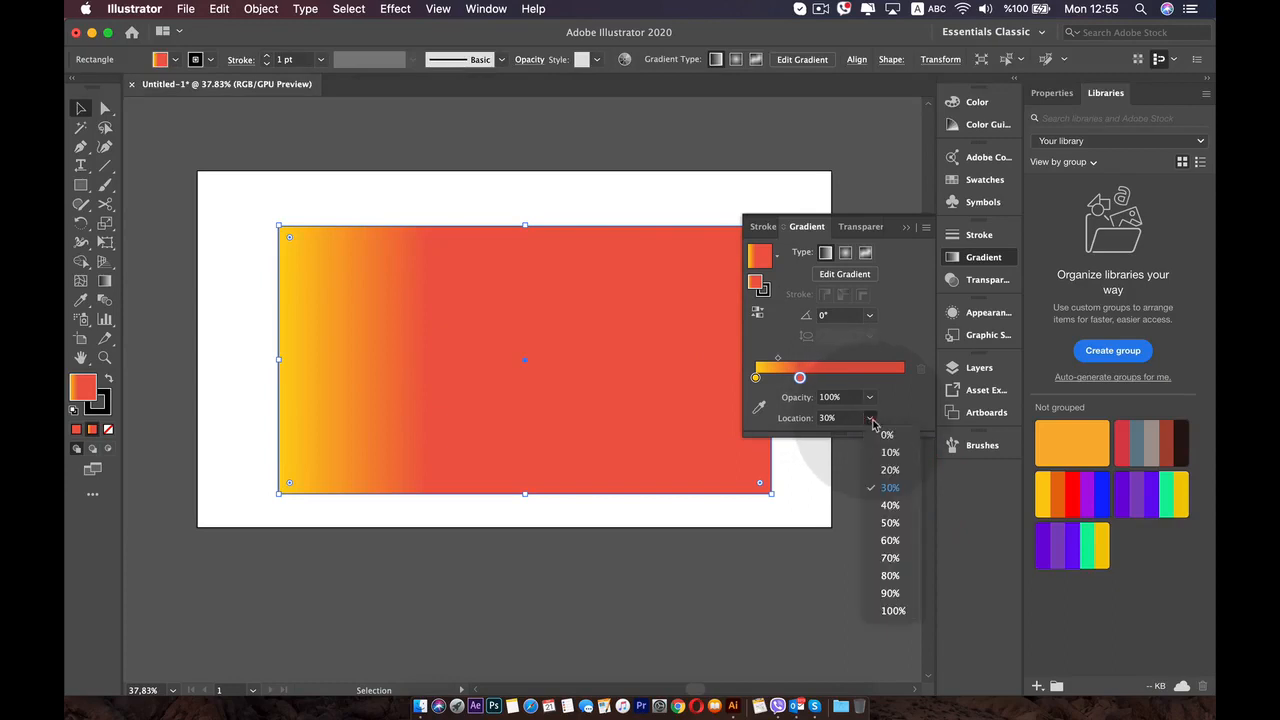
pyautogui.click(890, 575)
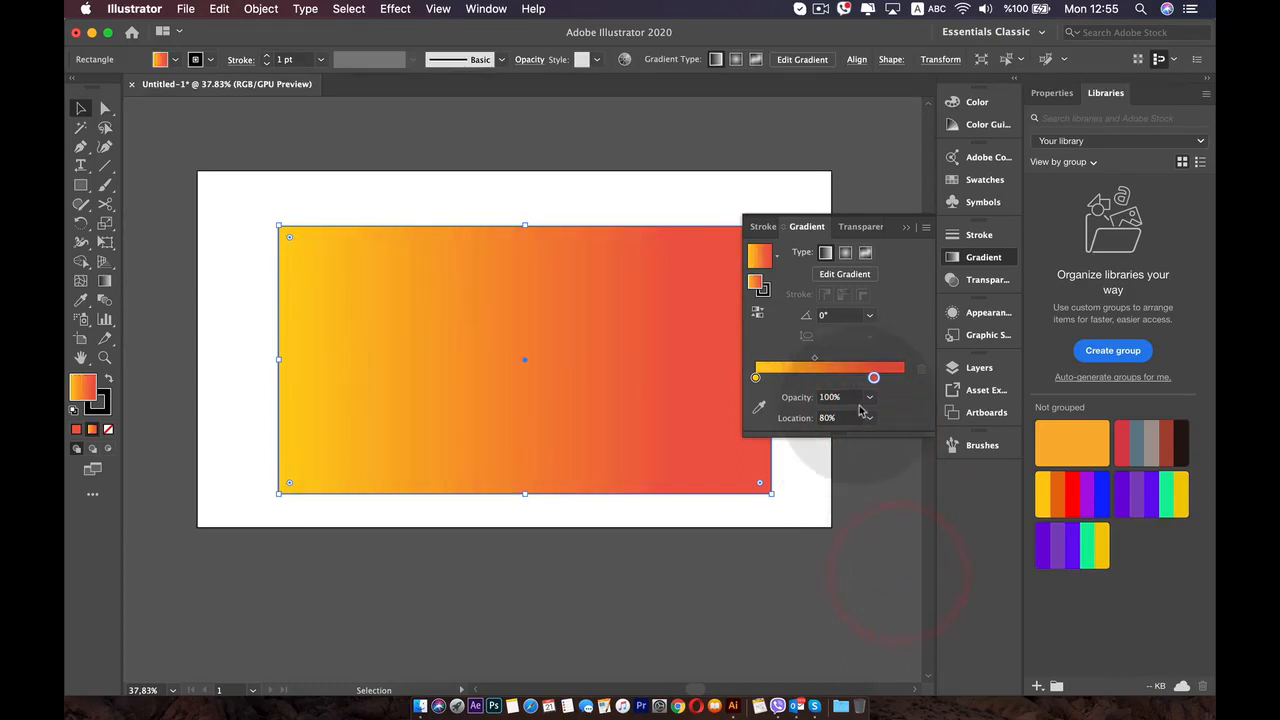
pyautogui.click(870, 420)
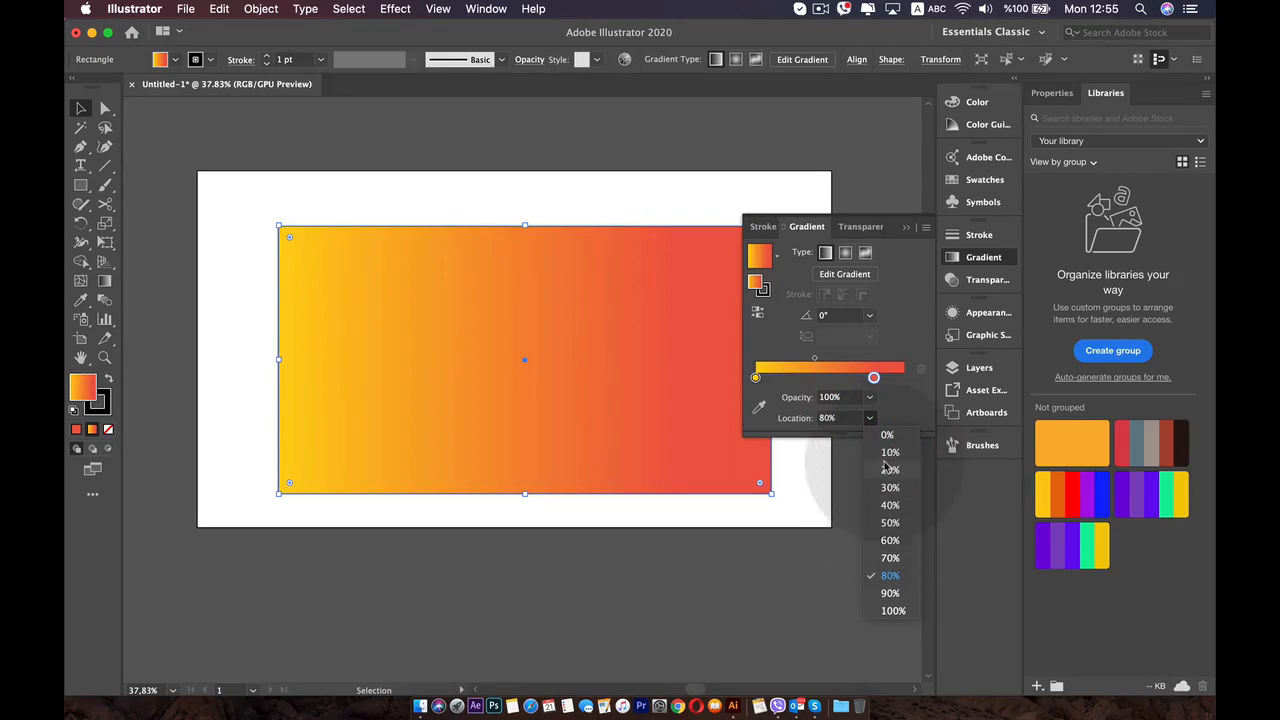
pyautogui.click(891, 611)
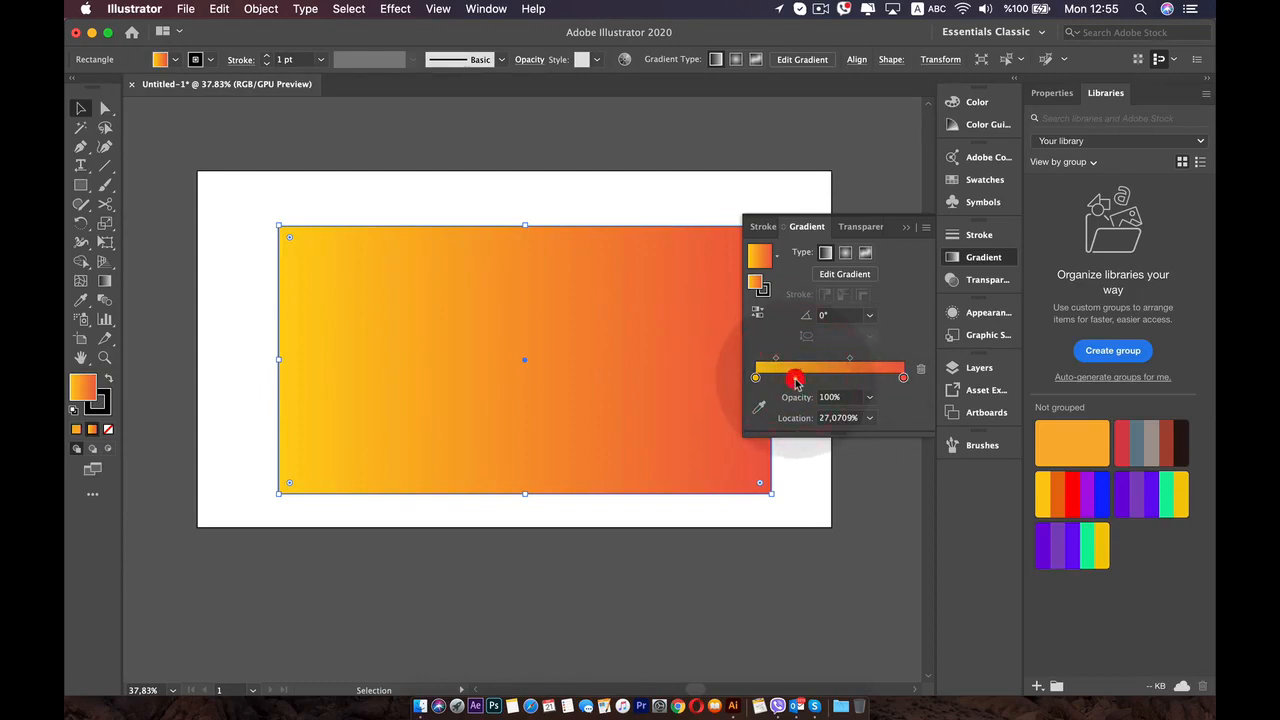
# - Add a golden yellow stop at about 27% and a pink stop with R 243, G 158, B 175 at about 78% to the gradient
pyautogui.doubleClick(795, 378)
pyautogui.moveTo(815, 468); pyautogui.dragTo(846, 462)
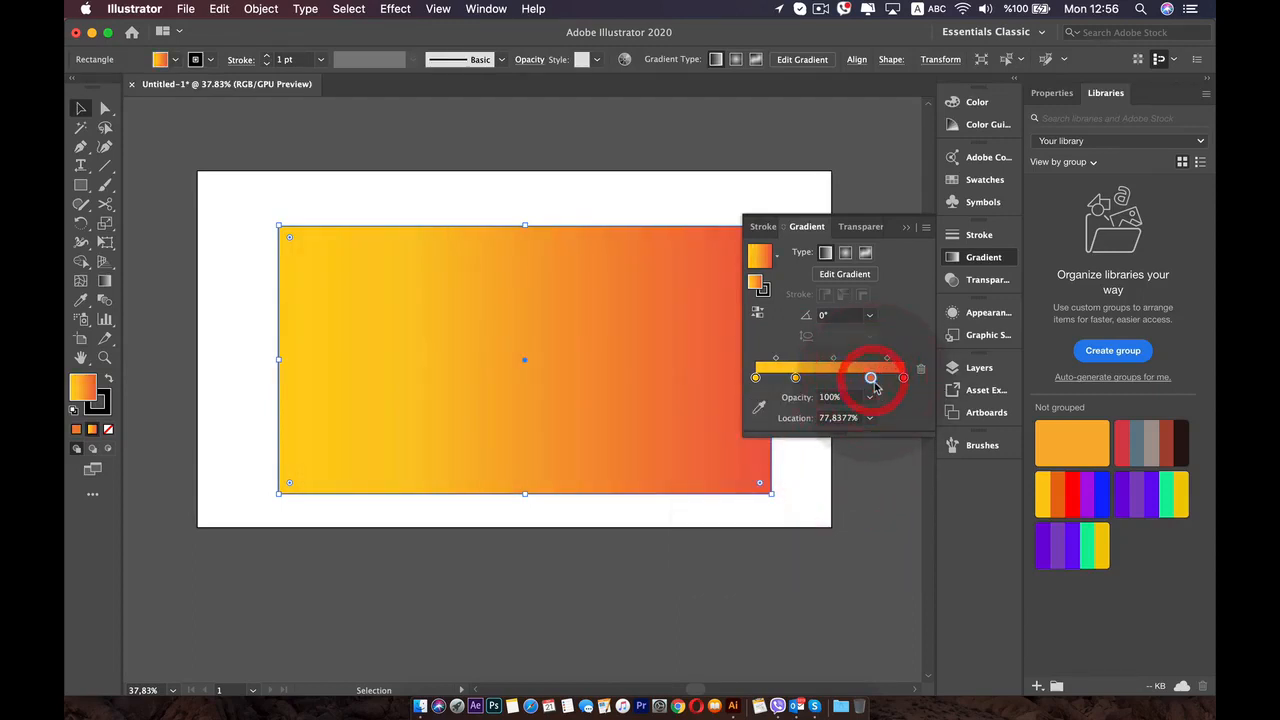
pyautogui.doubleClick(871, 378)
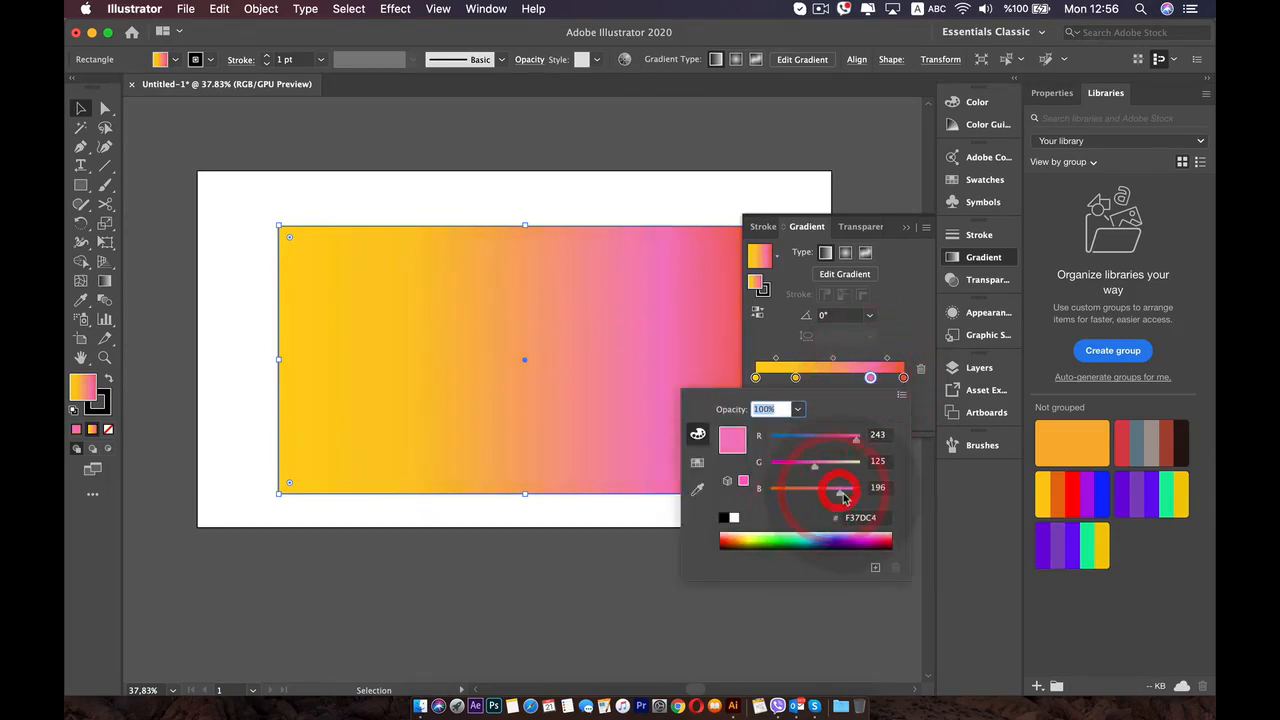
pyautogui.moveTo(847, 469); pyautogui.dragTo(830, 472)
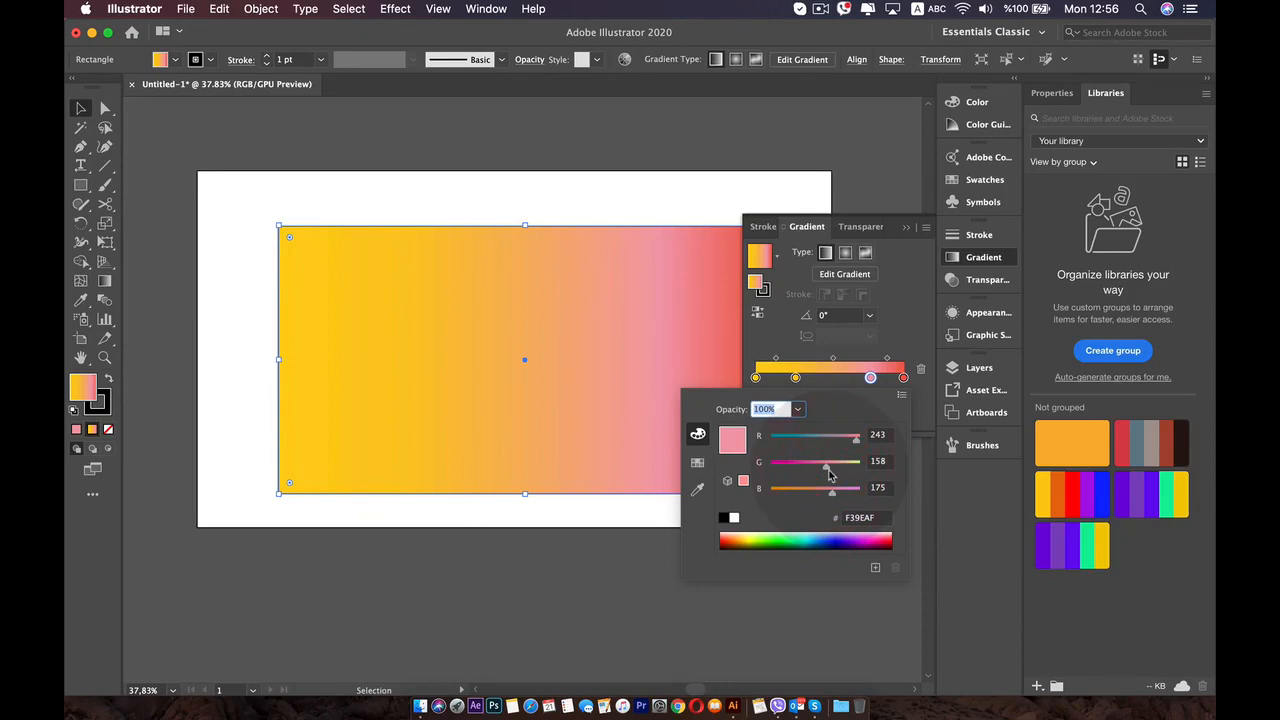
pyautogui.click(901, 333)
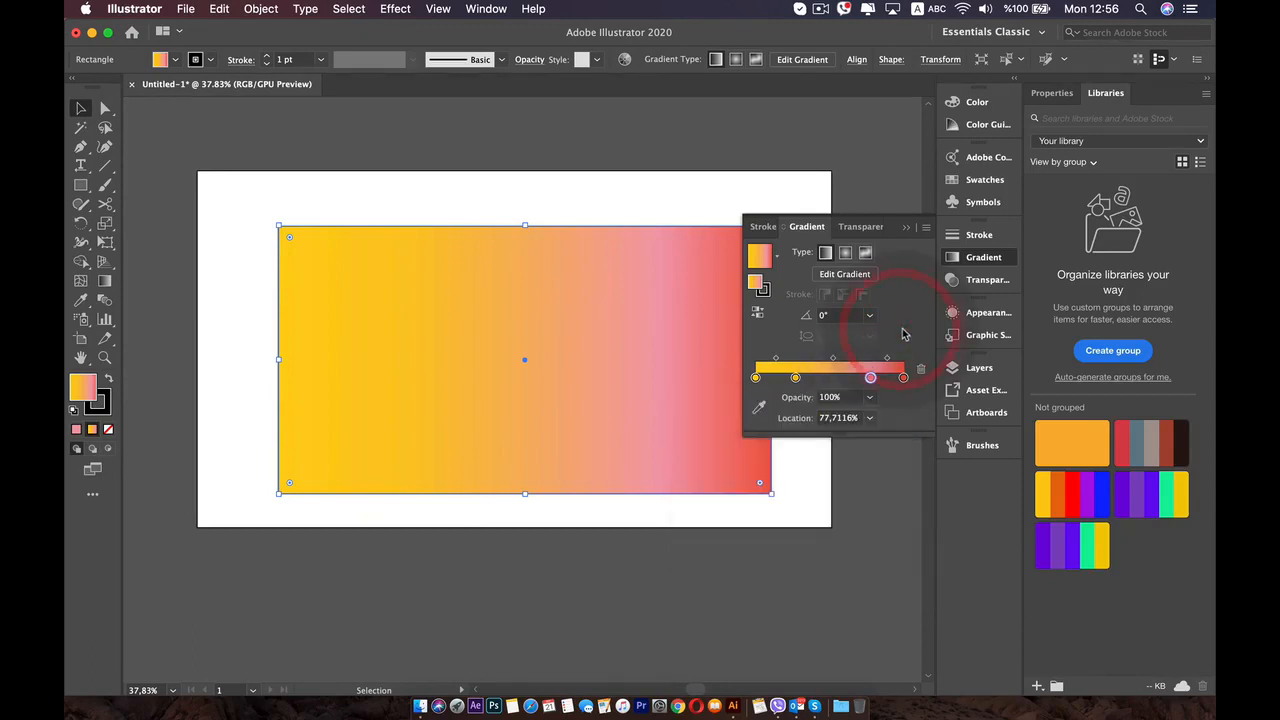
# - Try the radial gradient type on the rectangle and switch the fill back to linear
pyautogui.click(846, 254)
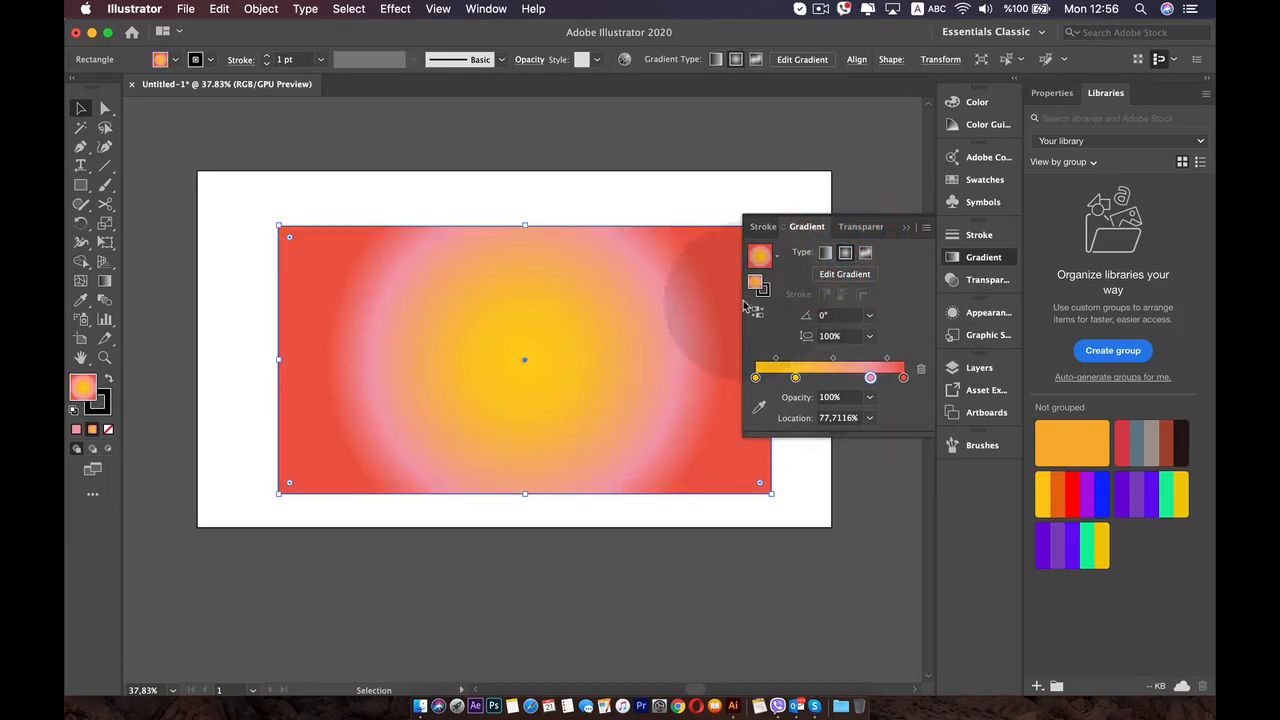
pyautogui.click(826, 254)
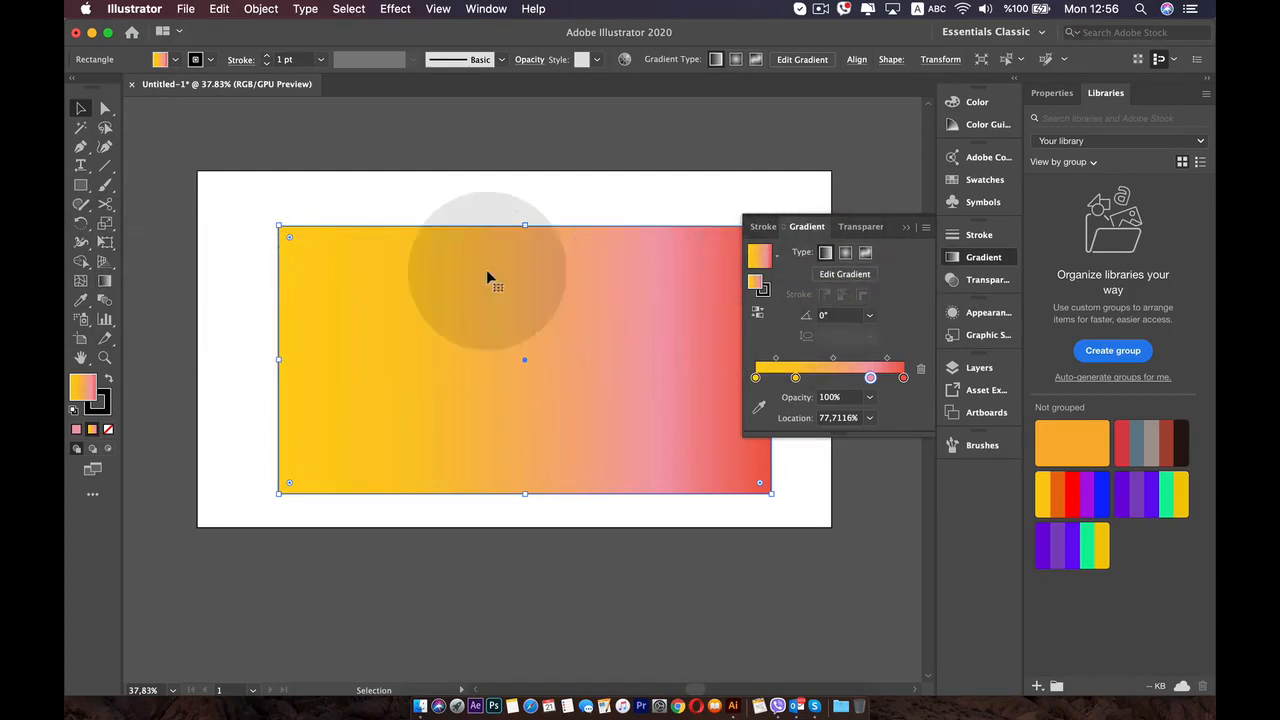
# - Edit the gradient on the rectangle, moving the pink stop to about 67%, the first midpoint to about 39%, and nudging the last midpoint toward pink
pyautogui.click(852, 281)
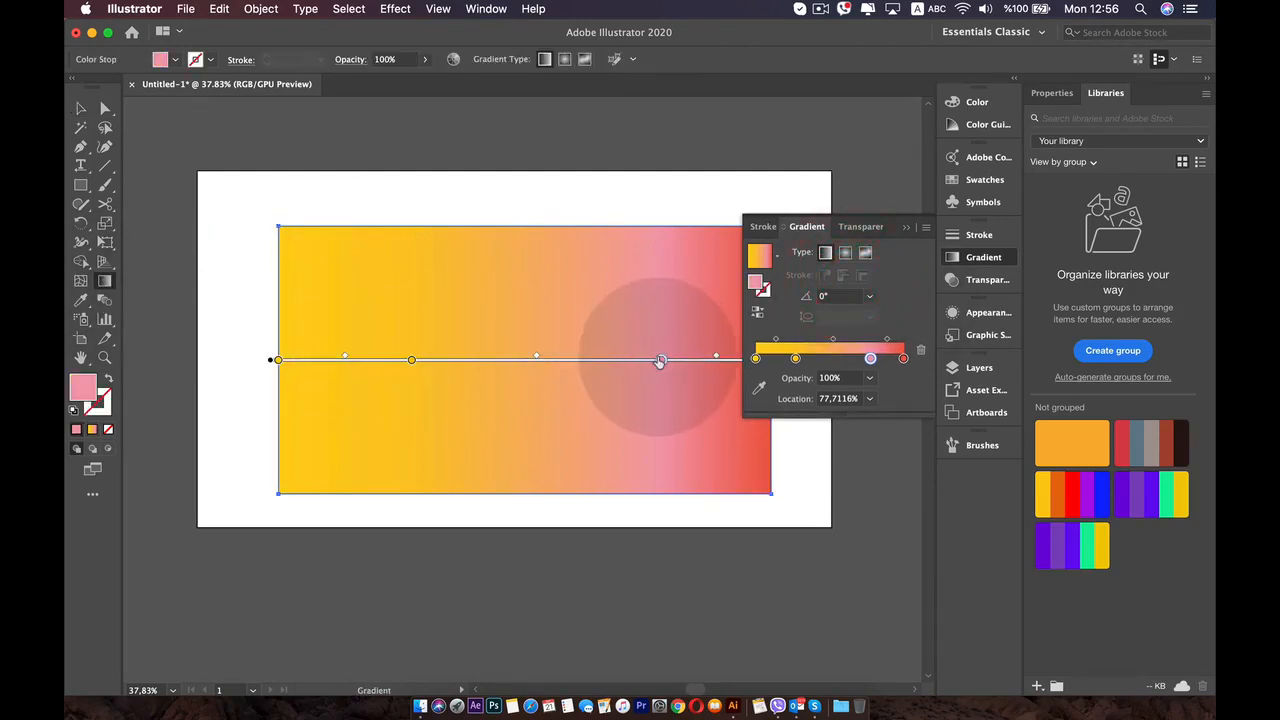
pyautogui.moveTo(661, 359)
pyautogui.mouseDown()
pyautogui.moveTo(529, 362)
pyautogui.moveTo(609, 360)
pyautogui.mouseUp()
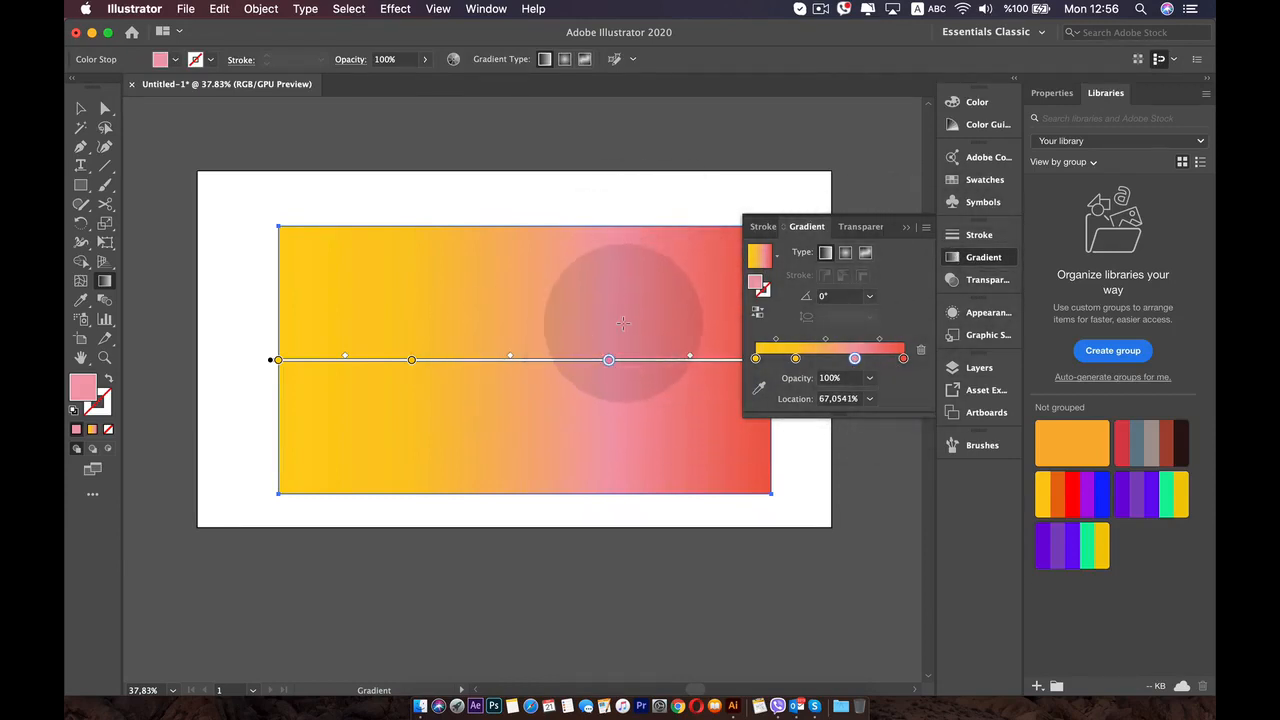
pyautogui.press('space')
pyautogui.moveTo(613, 318); pyautogui.dragTo(543, 301)
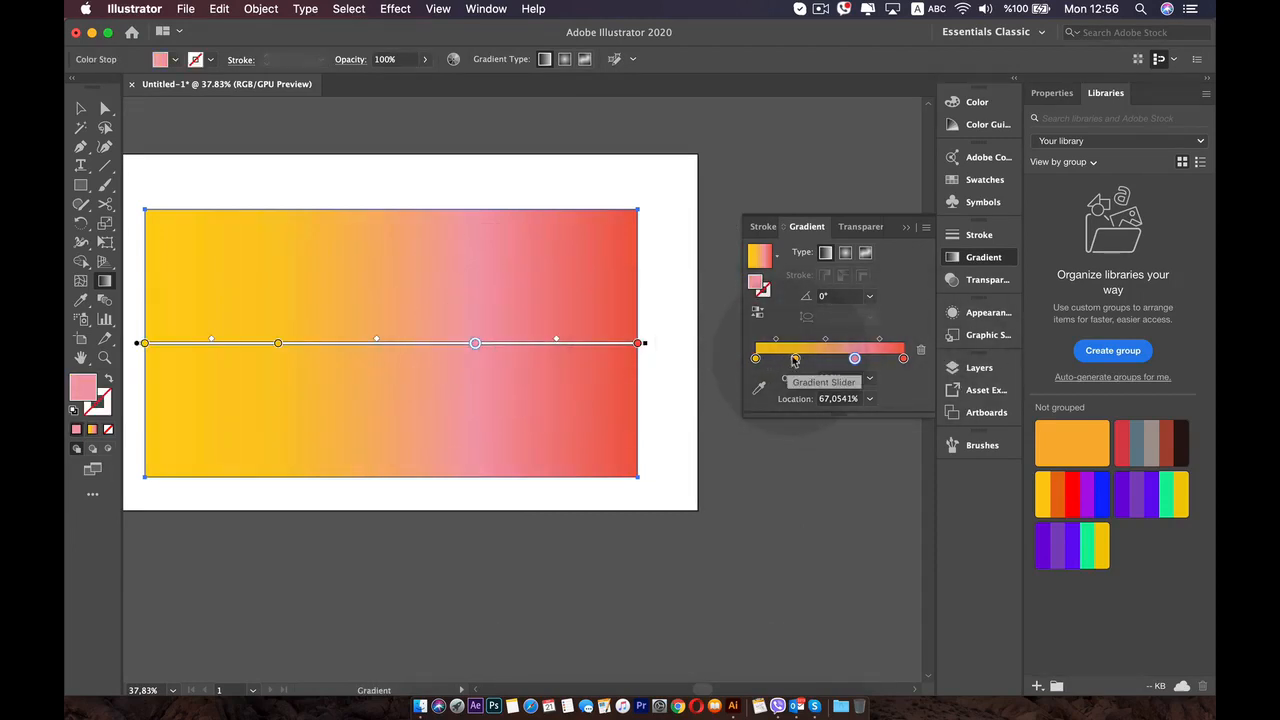
pyautogui.moveTo(777, 341); pyautogui.dragTo(786, 340)
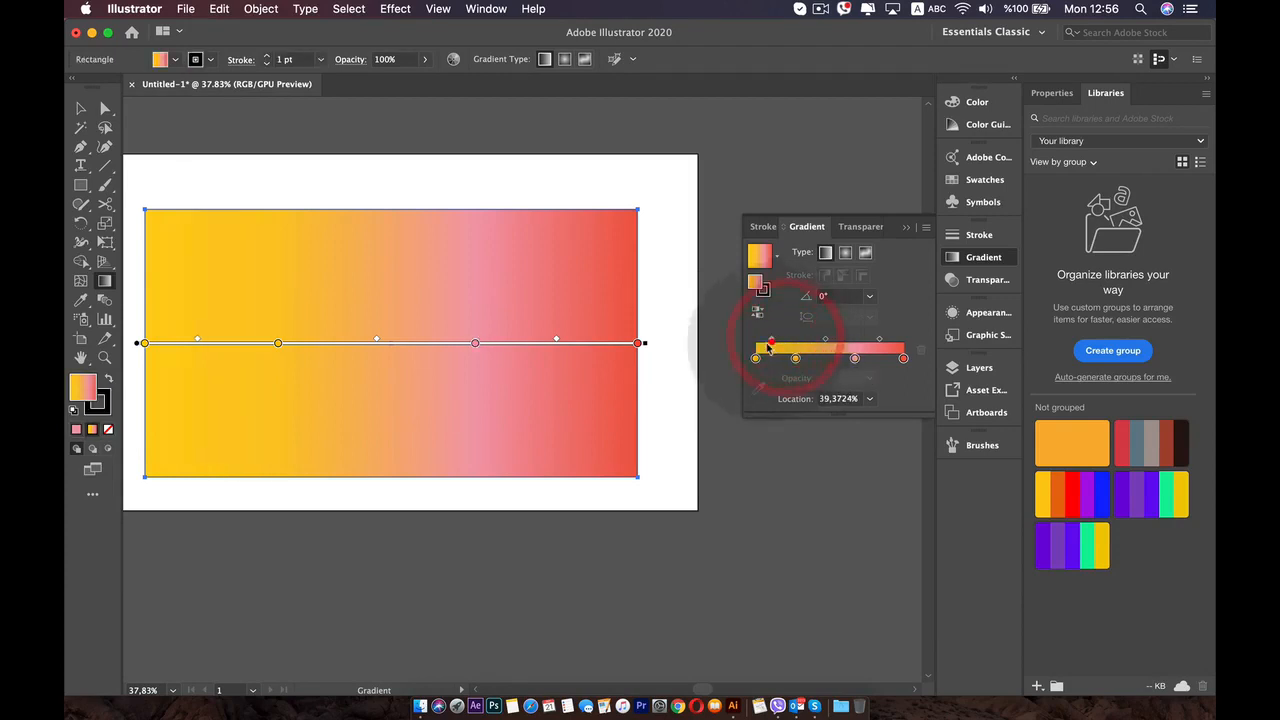
pyautogui.moveTo(557, 339)
pyautogui.mouseDown()
pyautogui.moveTo(530, 338)
pyautogui.moveTo(554, 339)
pyautogui.mouseUp()
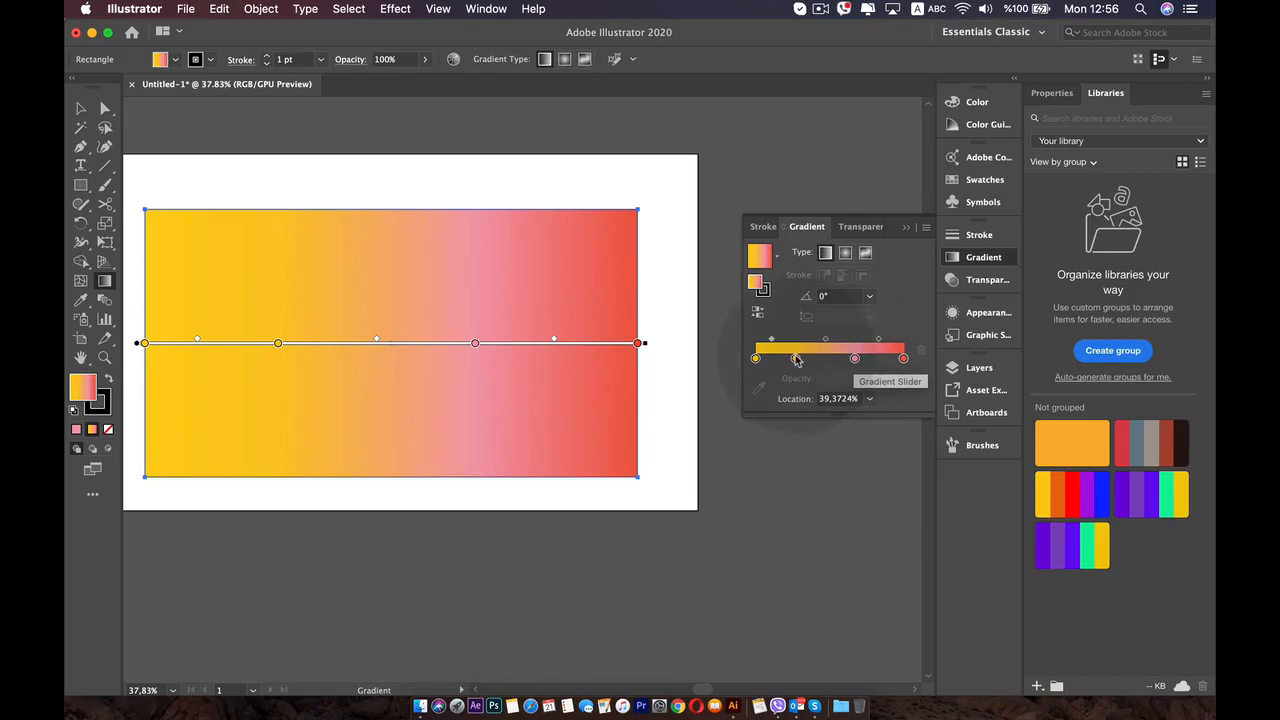
# - Remove the intermediate golden yellow stop and the pink stop from the gradient
pyautogui.moveTo(796, 359); pyautogui.dragTo(798, 385)
pyautogui.click(813, 510)
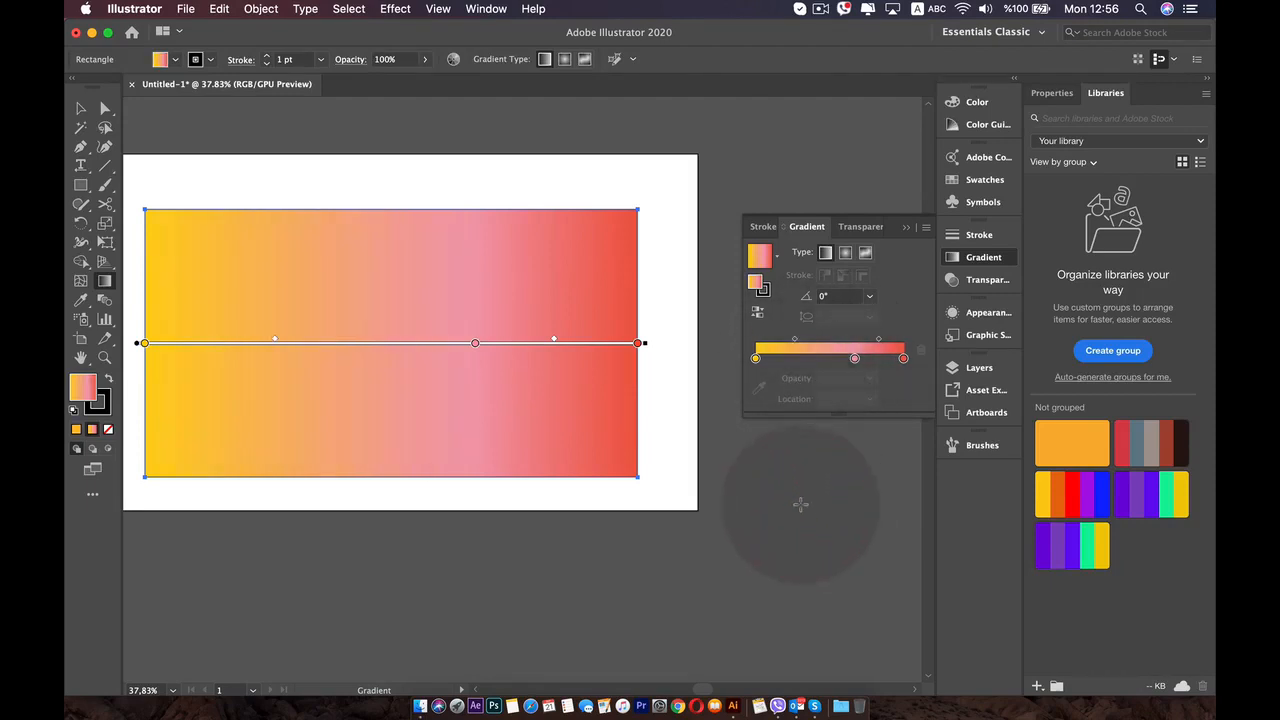
pyautogui.moveTo(475, 343)
pyautogui.mouseDown()
pyautogui.moveTo(383, 345)
pyautogui.moveTo(469, 362)
pyautogui.moveTo(457, 286)
pyautogui.mouseUp()
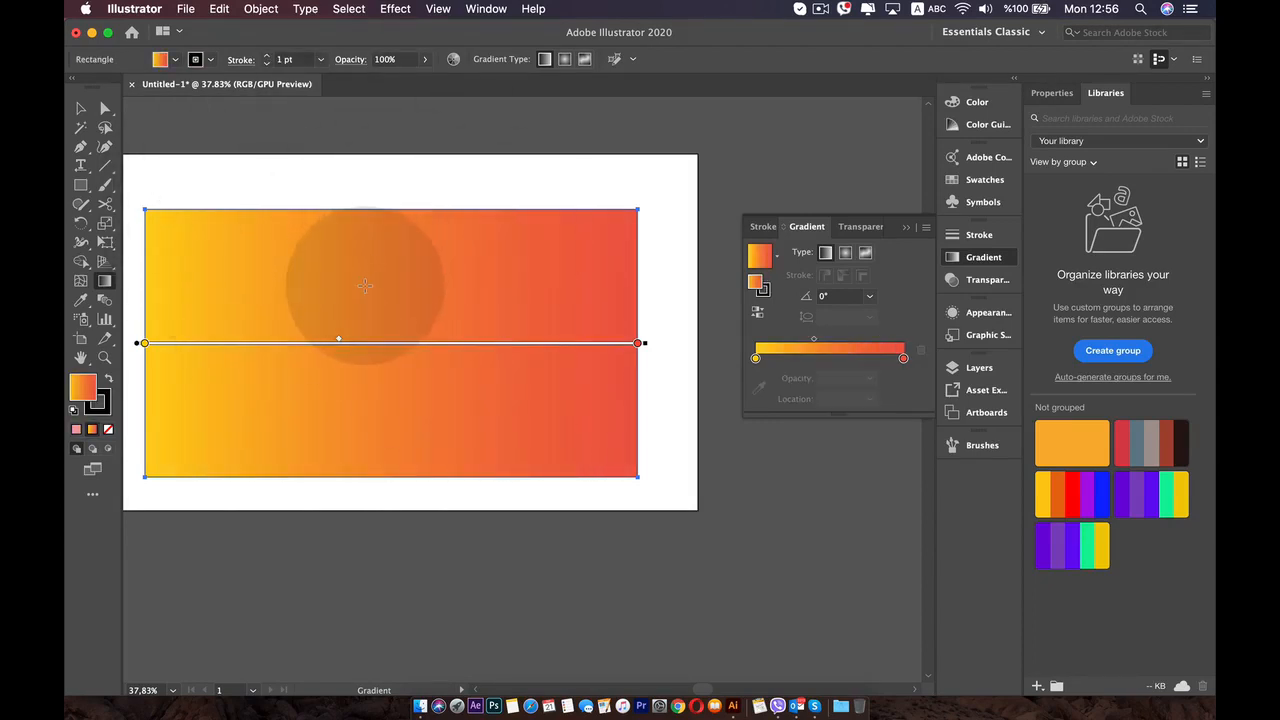
# - Redraw the linear gradient with the Gradient tool across nearly the rectangle's full width at about -1°
pyautogui.press('space')
pyautogui.moveTo(367, 285); pyautogui.dragTo(434, 263)
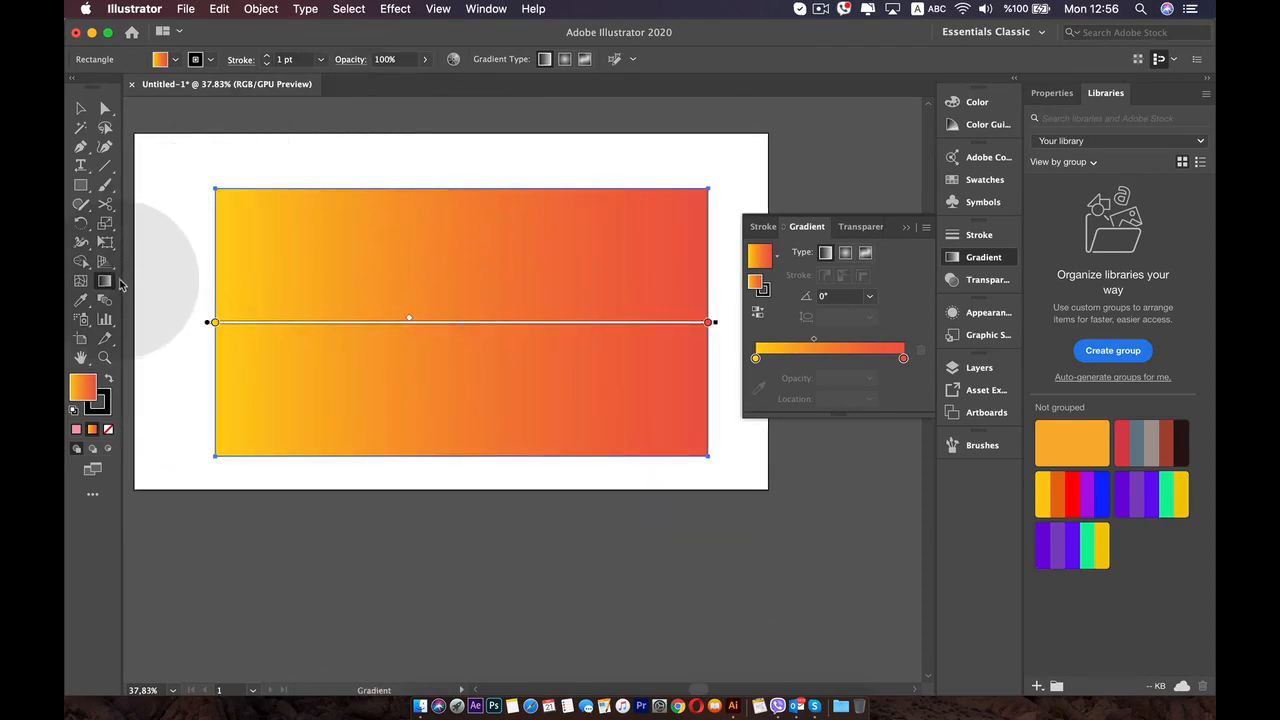
pyautogui.click(104, 283)
pyautogui.moveTo(311, 272); pyautogui.dragTo(341, 271)
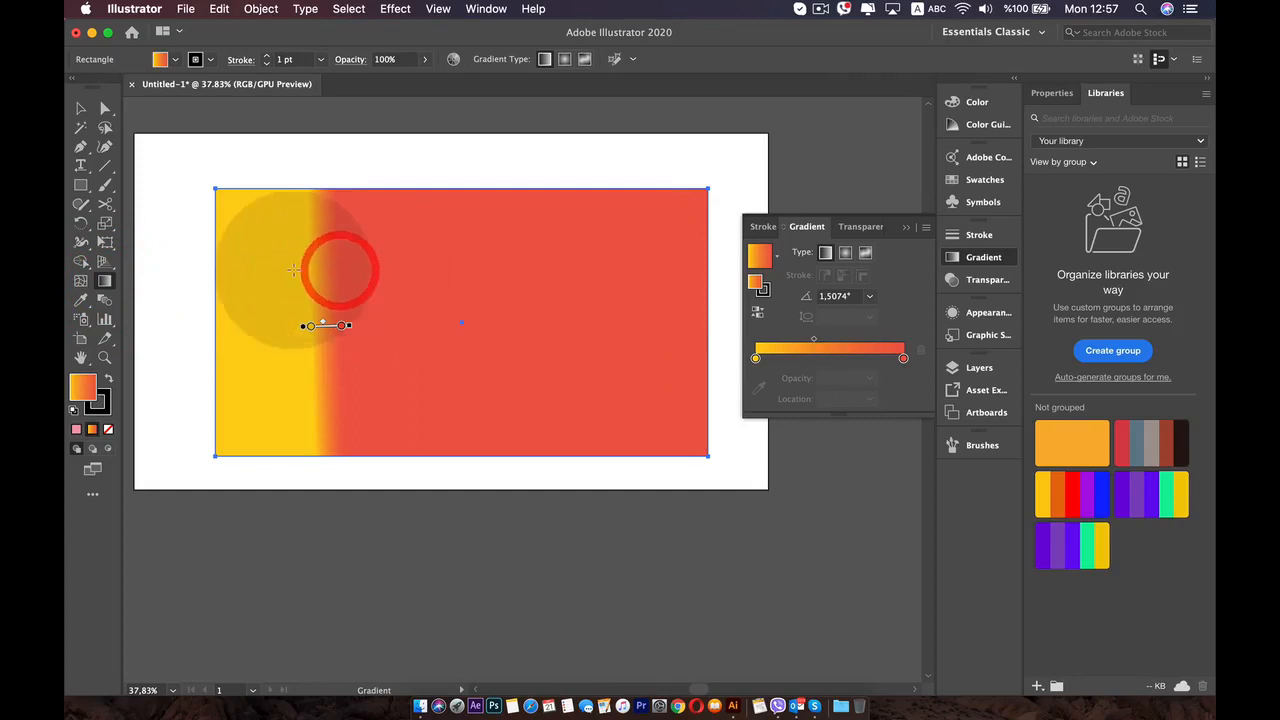
pyautogui.moveTo(264, 272)
pyautogui.mouseDown()
pyautogui.moveTo(509, 343)
pyautogui.moveTo(663, 354)
pyautogui.moveTo(706, 286)
pyautogui.mouseUp()
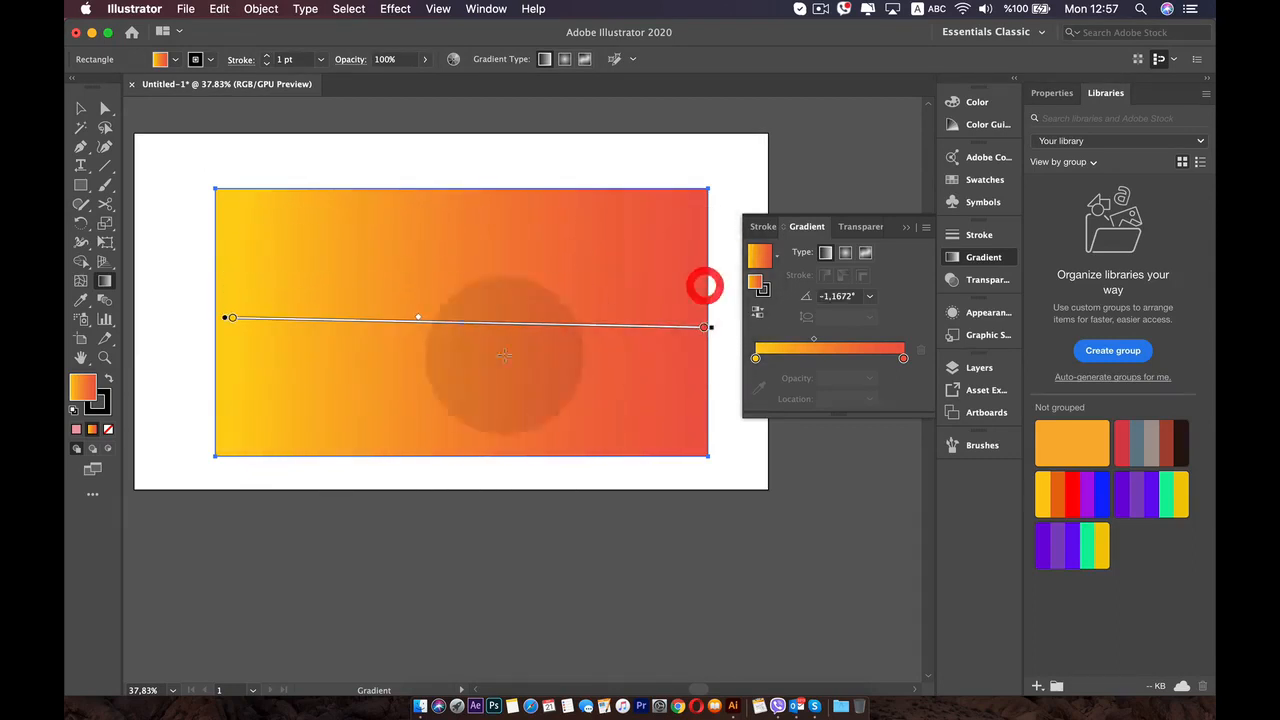
# - Add a peach stop (R 242, G 193, B 151) at about 68% and a green stop (R 80, G 206, B 51) at about 14%
pyautogui.doubleClick(552, 327)
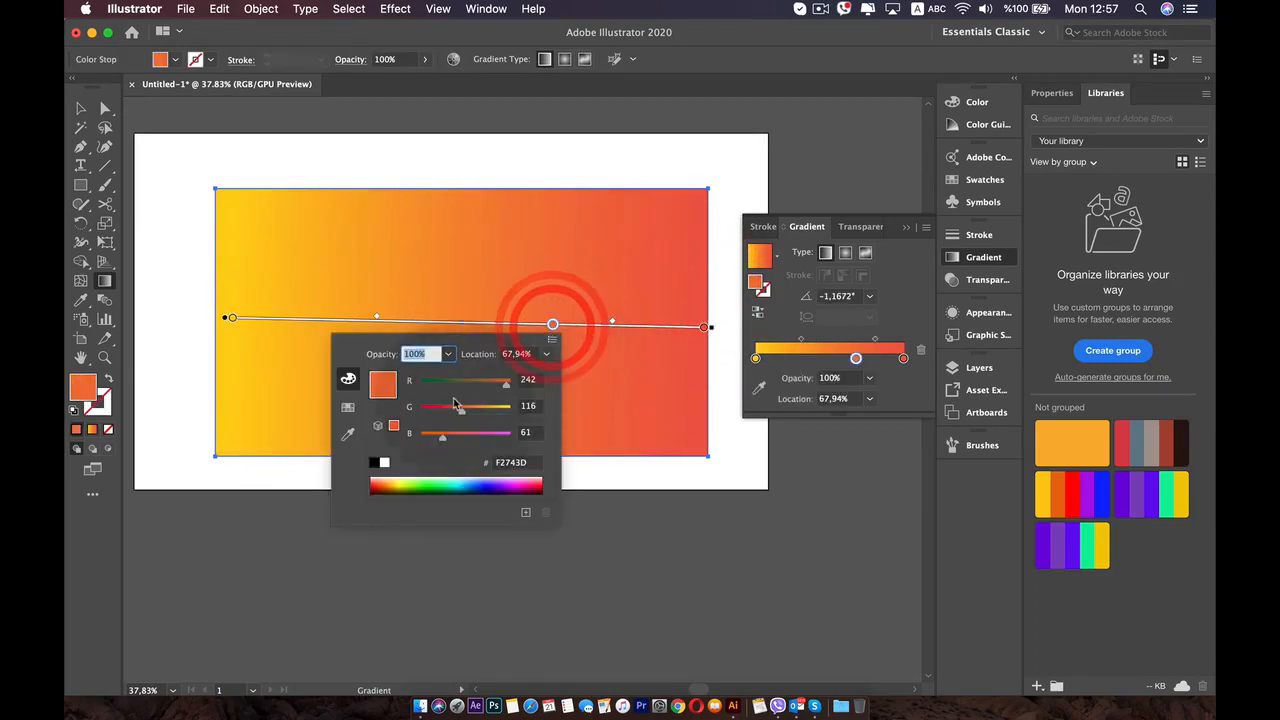
pyautogui.click(486, 409)
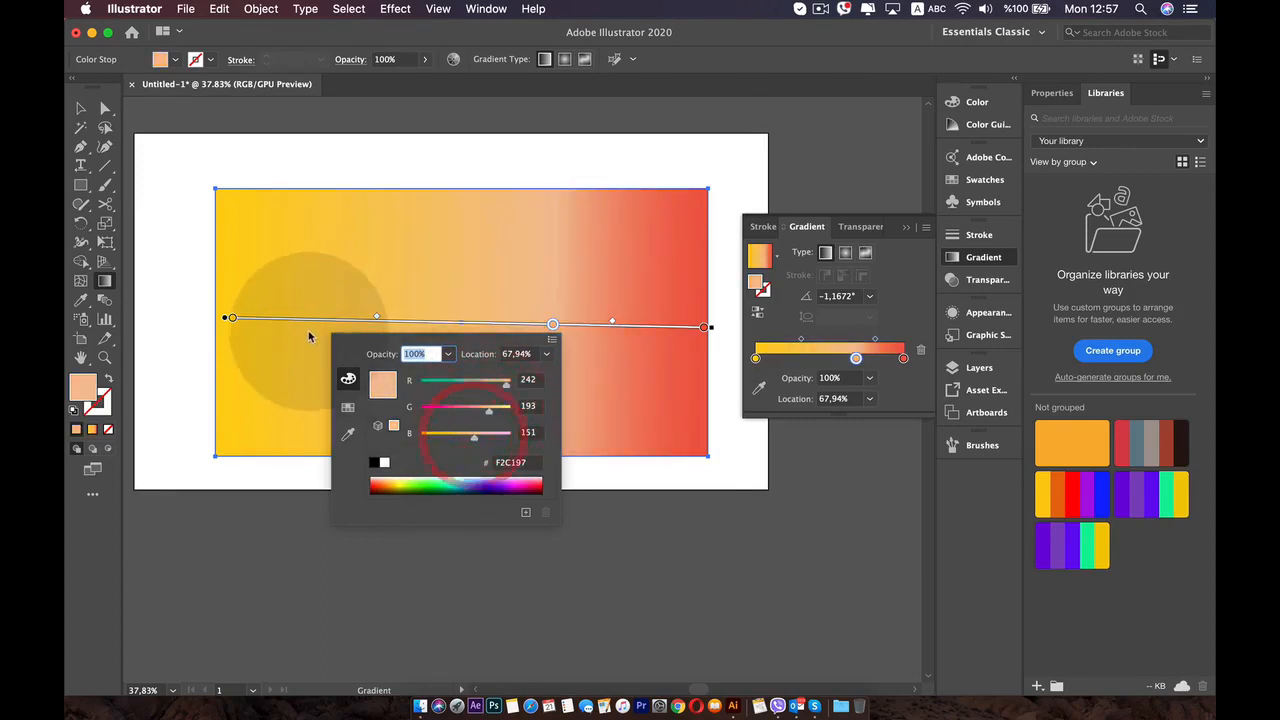
pyautogui.click(297, 320)
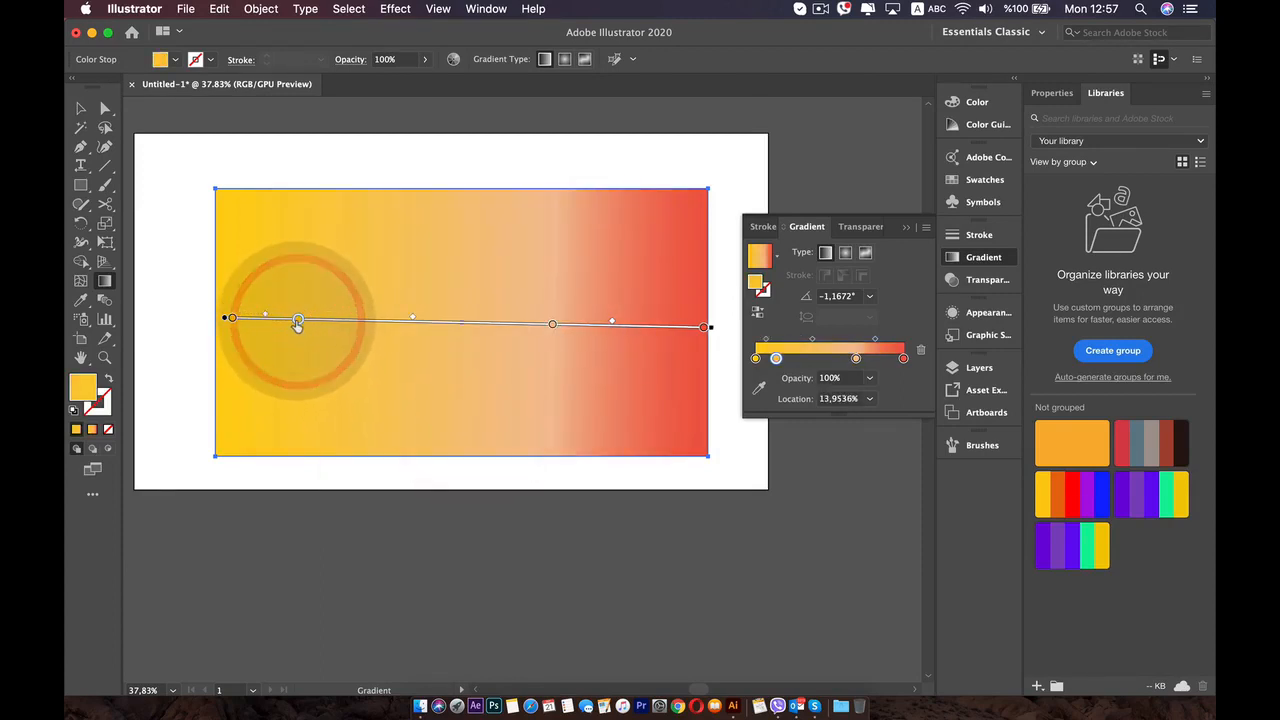
pyautogui.doubleClick(298, 319)
pyautogui.click(196, 381)
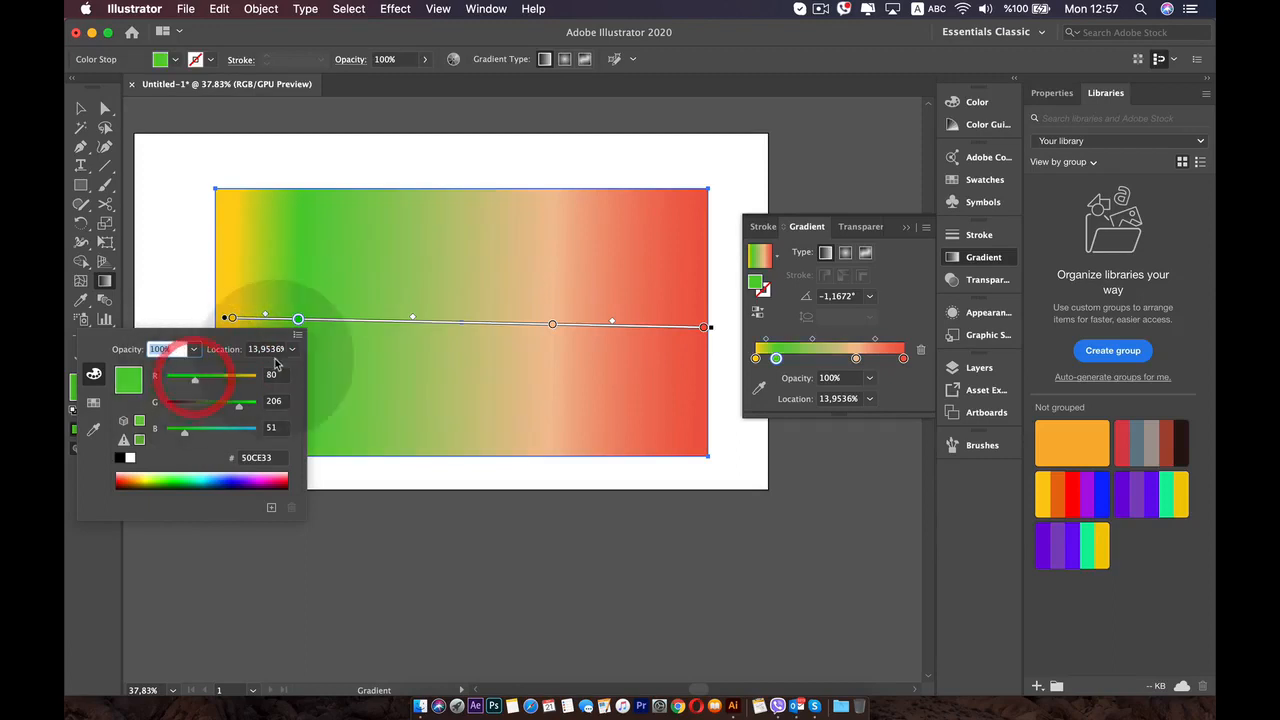
pyautogui.click(253, 286)
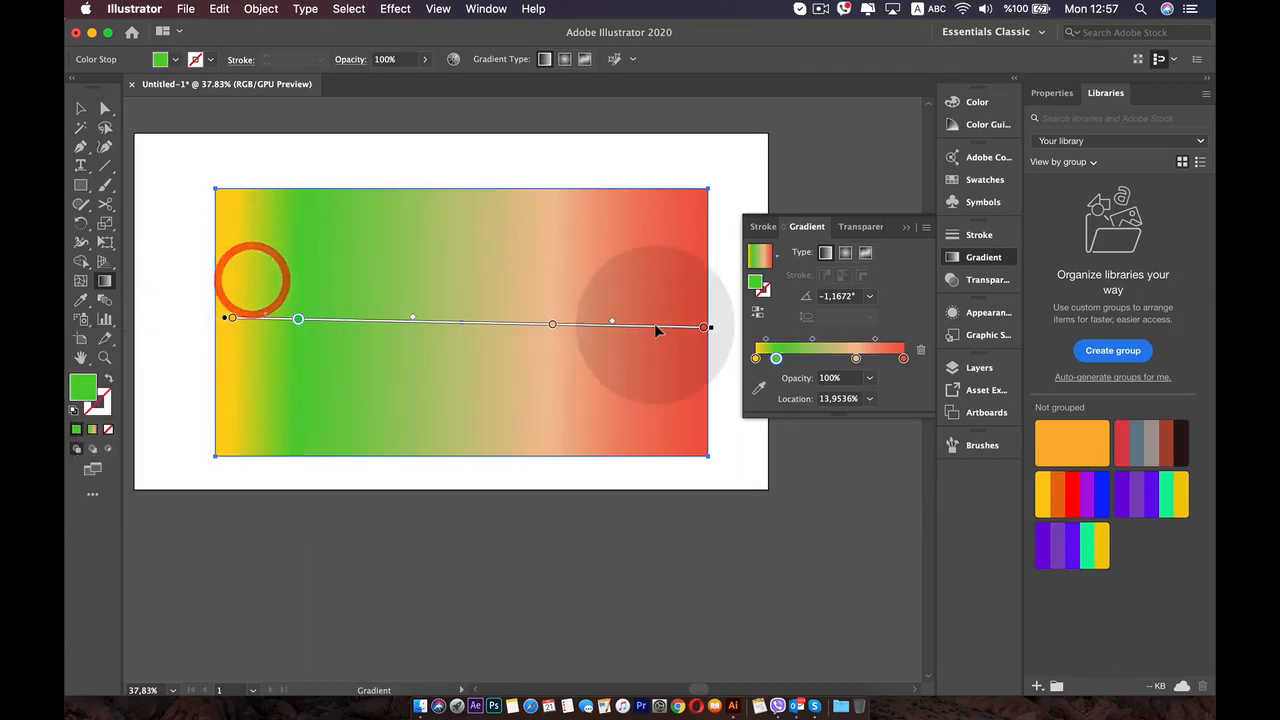
# - Rotate the gradient to about 20° and remove its golden yellow start stop and peach stop
pyautogui.moveTo(706, 328)
pyautogui.mouseDown()
pyautogui.moveTo(409, 294)
pyautogui.moveTo(551, 329)
pyautogui.moveTo(652, 325)
pyautogui.moveTo(609, 220)
pyautogui.moveTo(608, 177)
pyautogui.mouseUp()
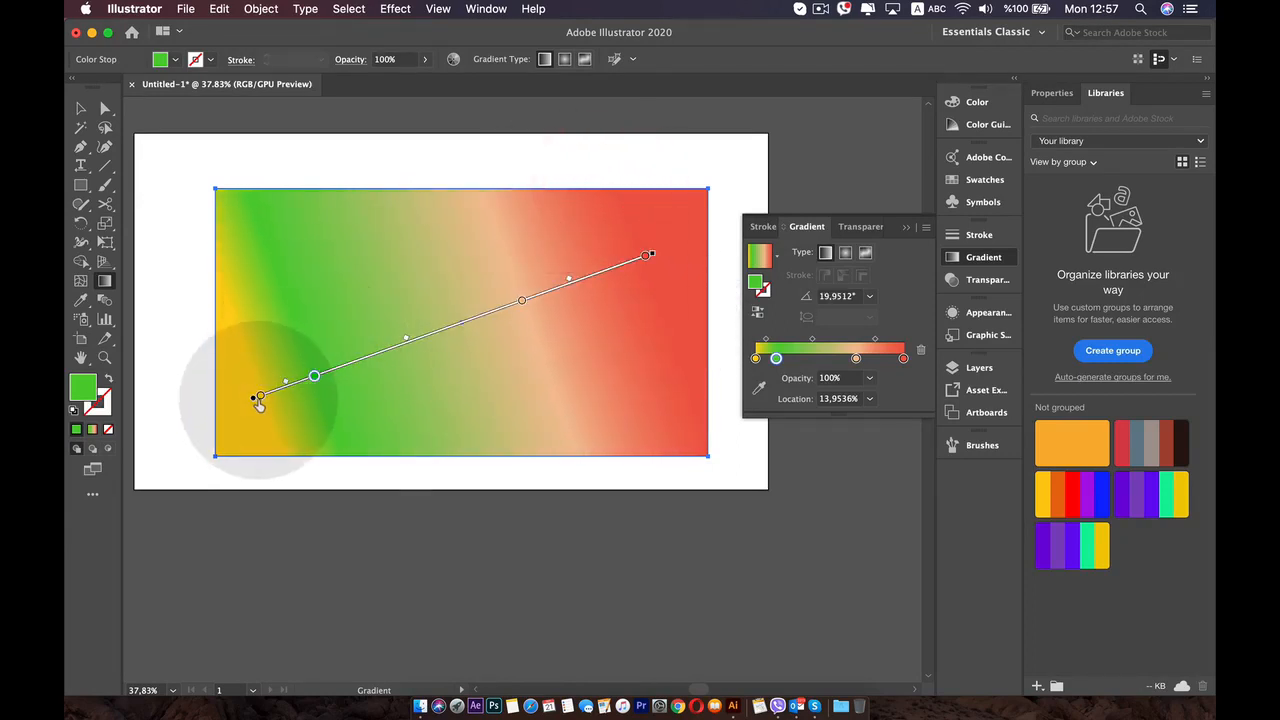
pyautogui.moveTo(258, 400)
pyautogui.mouseDown()
pyautogui.moveTo(220, 506)
pyautogui.moveTo(408, 397)
pyautogui.moveTo(385, 398)
pyautogui.mouseUp()
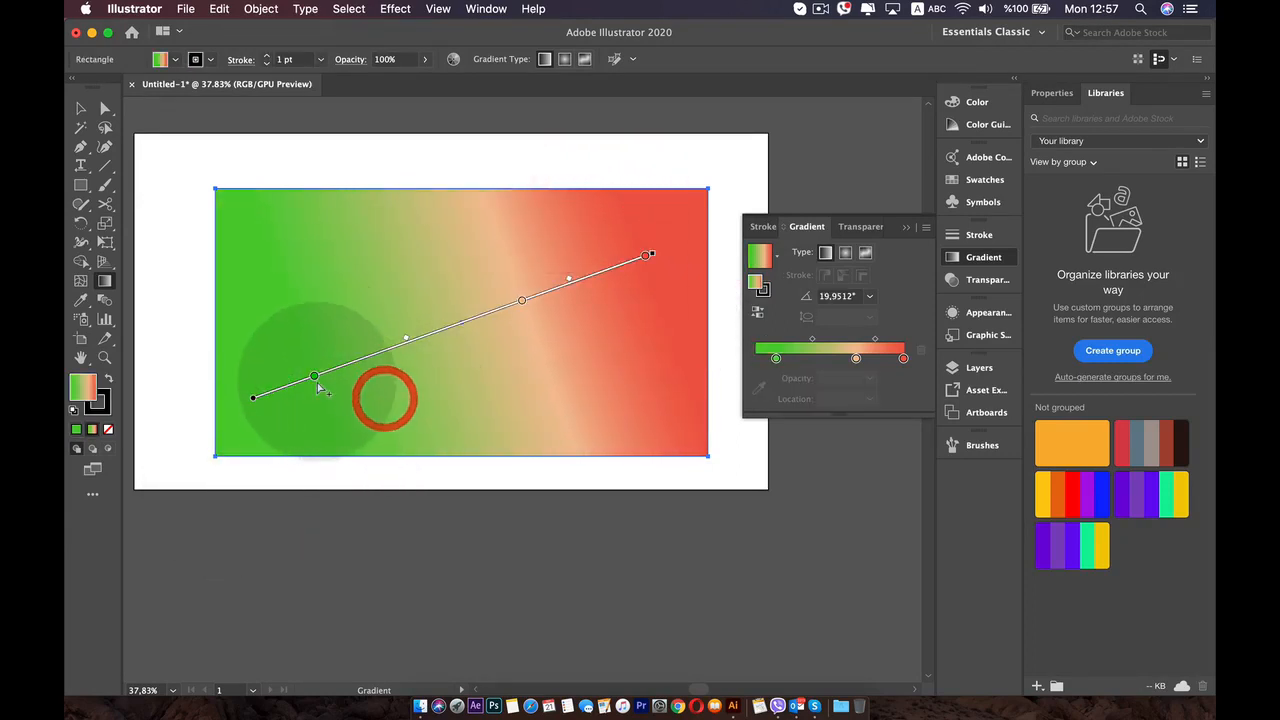
pyautogui.moveTo(522, 300); pyautogui.dragTo(596, 436)
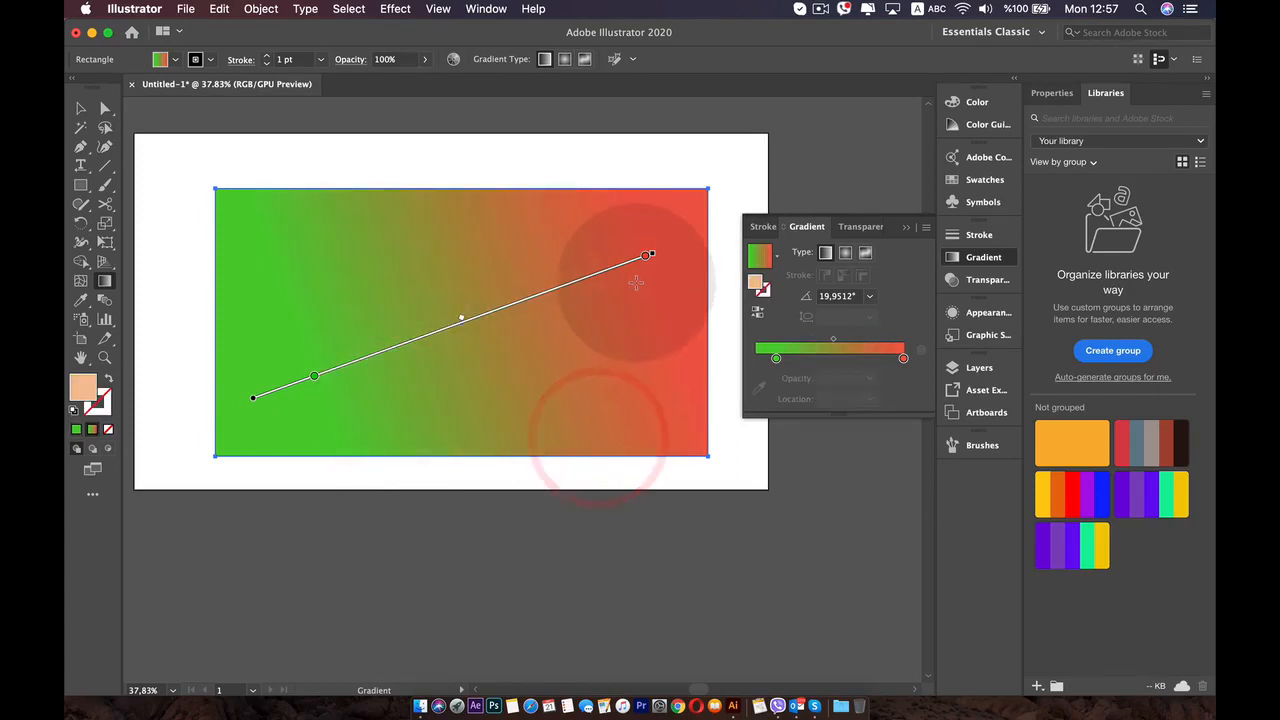
# - Recolor the green stop to mustard yellow by setting its R value to 222
pyautogui.doubleClick(314, 378)
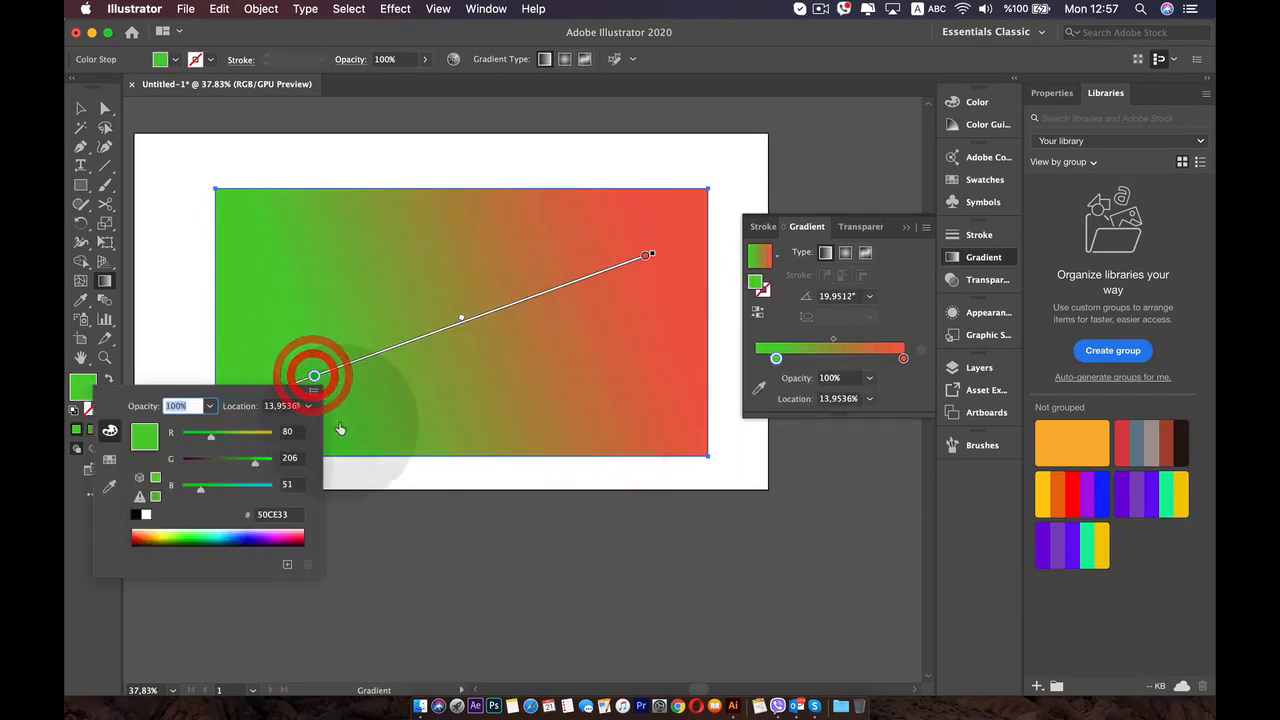
pyautogui.click(262, 434)
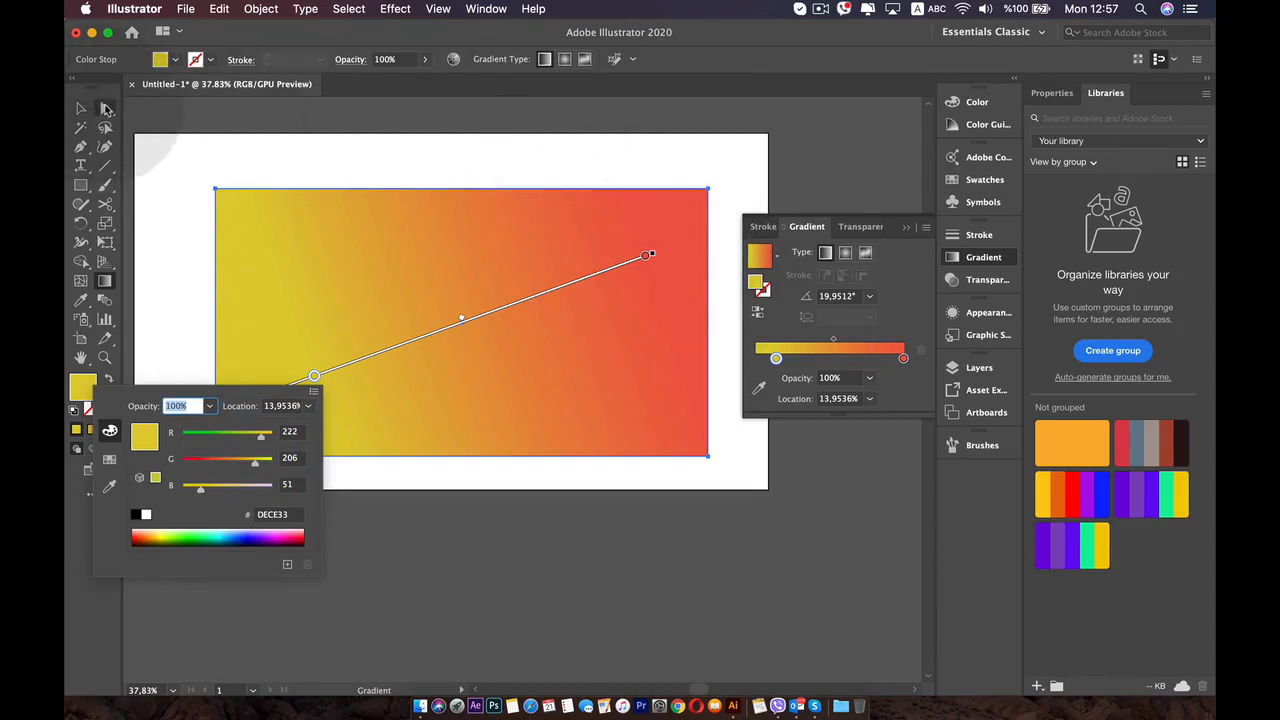
# - Change the gradient type to radial, move the yellow stop outward and move the red stop inward to about 77%
pyautogui.click(845, 252)
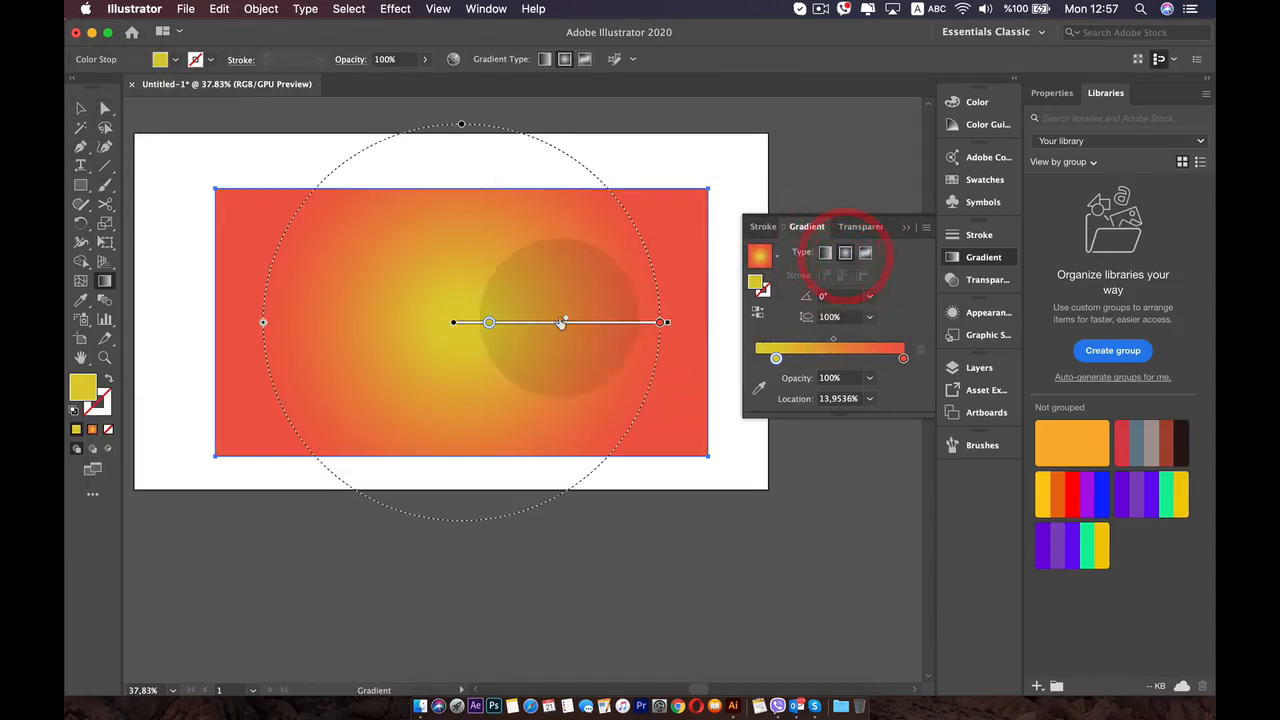
pyautogui.moveTo(487, 325); pyautogui.dragTo(556, 331)
pyautogui.moveTo(661, 325); pyautogui.dragTo(614, 322)
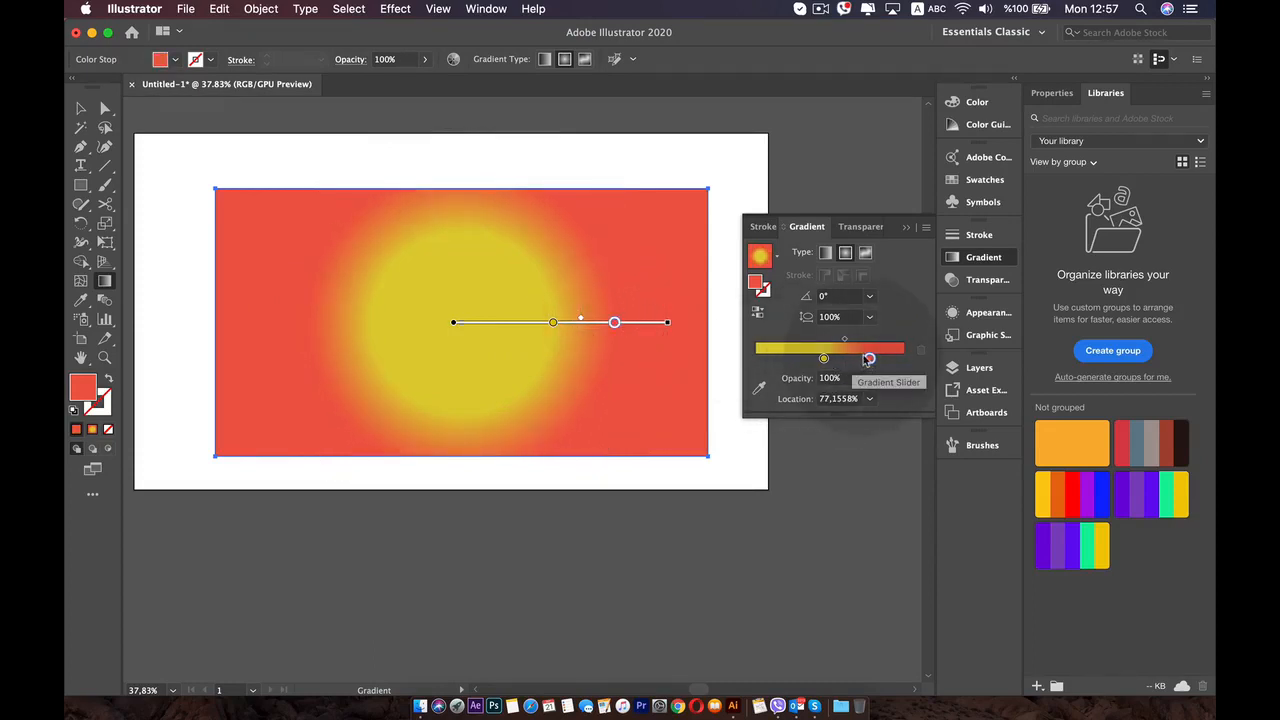
# - Squash the radial gradient to about 38% aspect ratio, try 80% and 200%, and restore the aspect ratio to 100%
pyautogui.moveTo(620, 318)
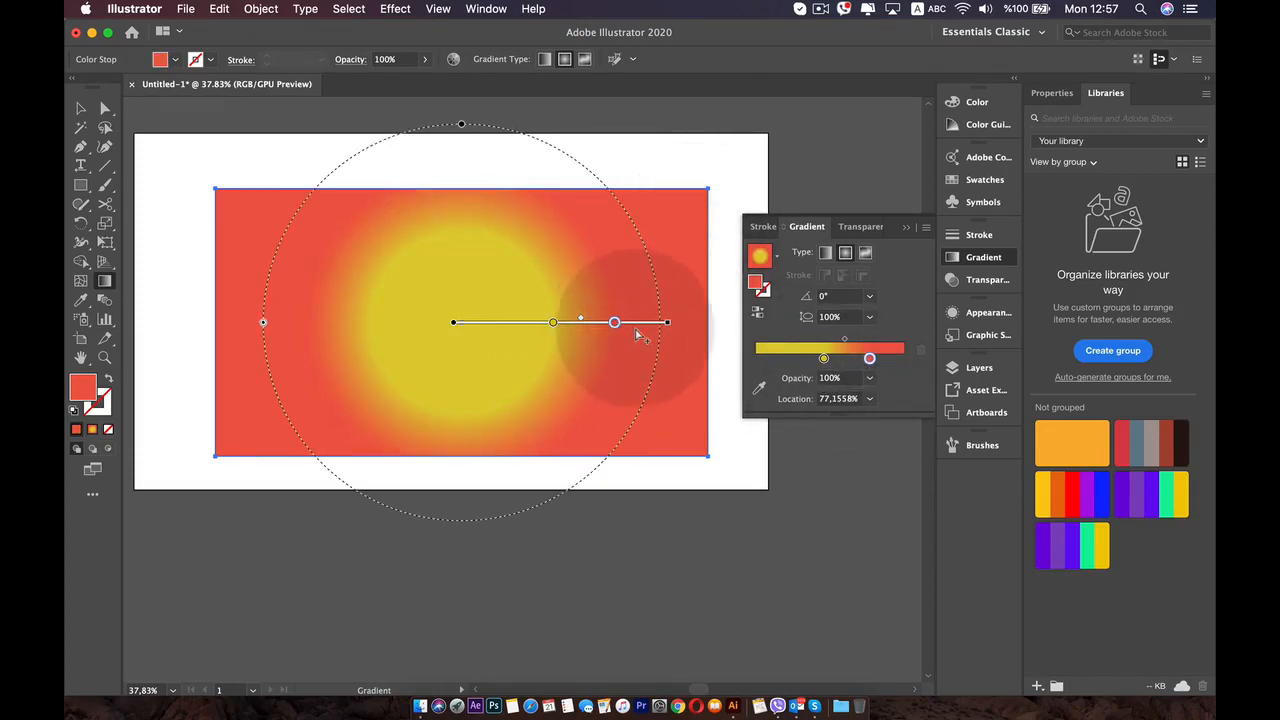
pyautogui.moveTo(461, 133); pyautogui.dragTo(458, 240)
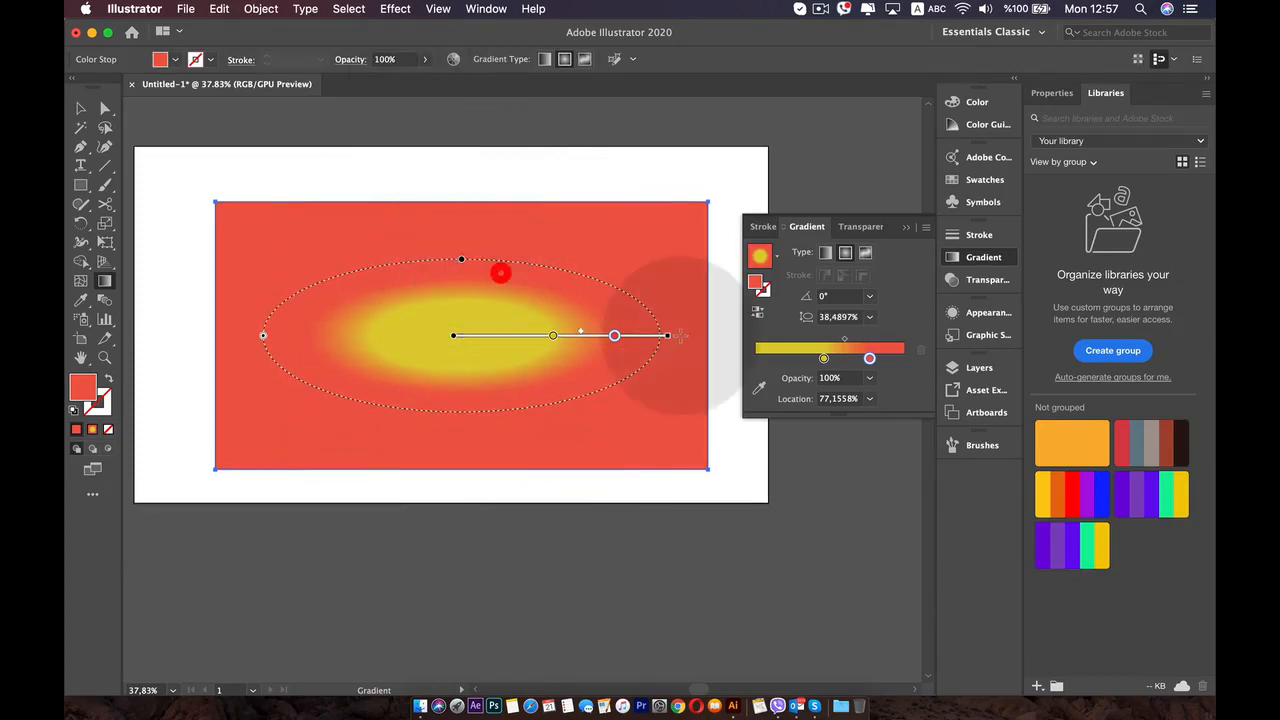
pyautogui.click(868, 317)
pyautogui.click(900, 458)
pyautogui.click(872, 318)
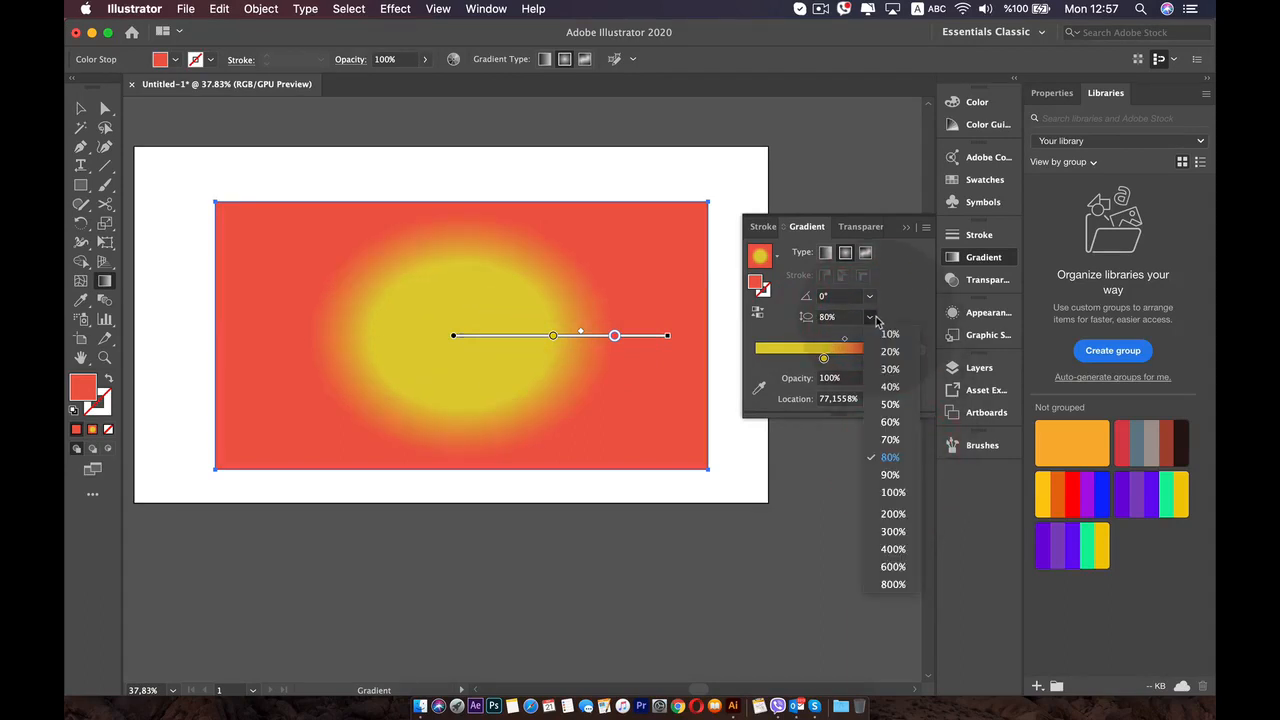
pyautogui.click(892, 511)
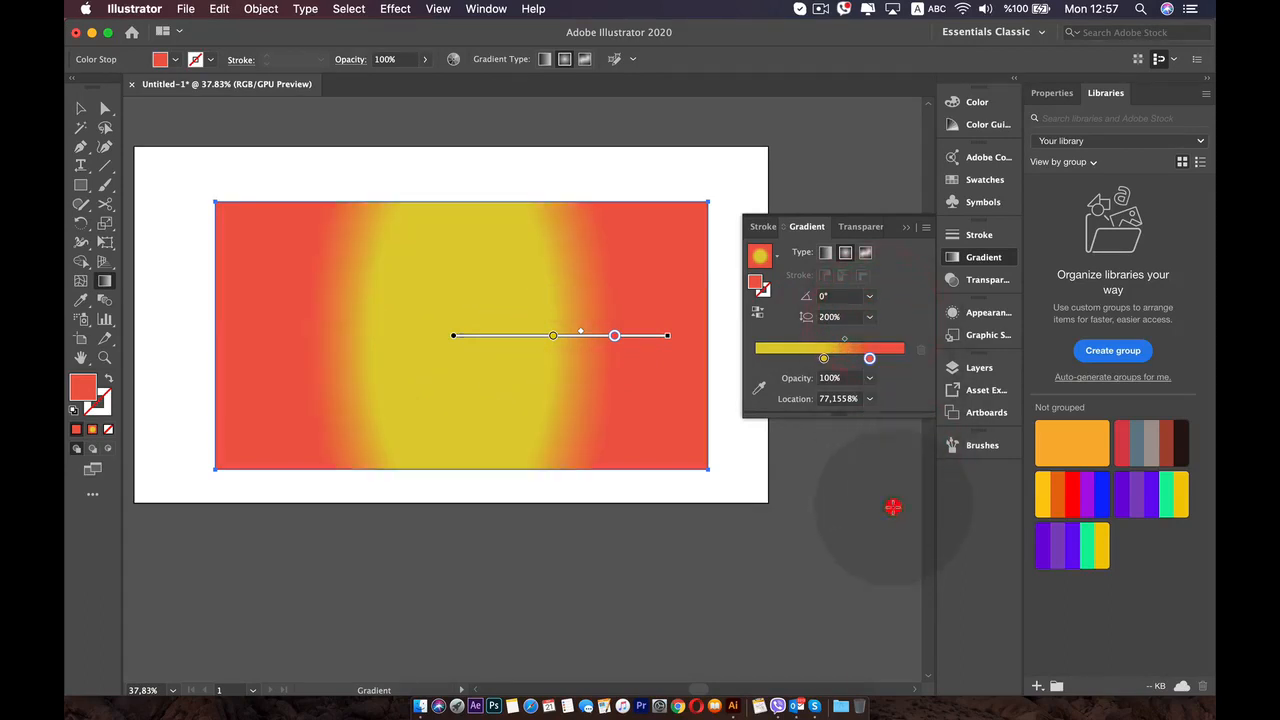
pyautogui.click(869, 318)
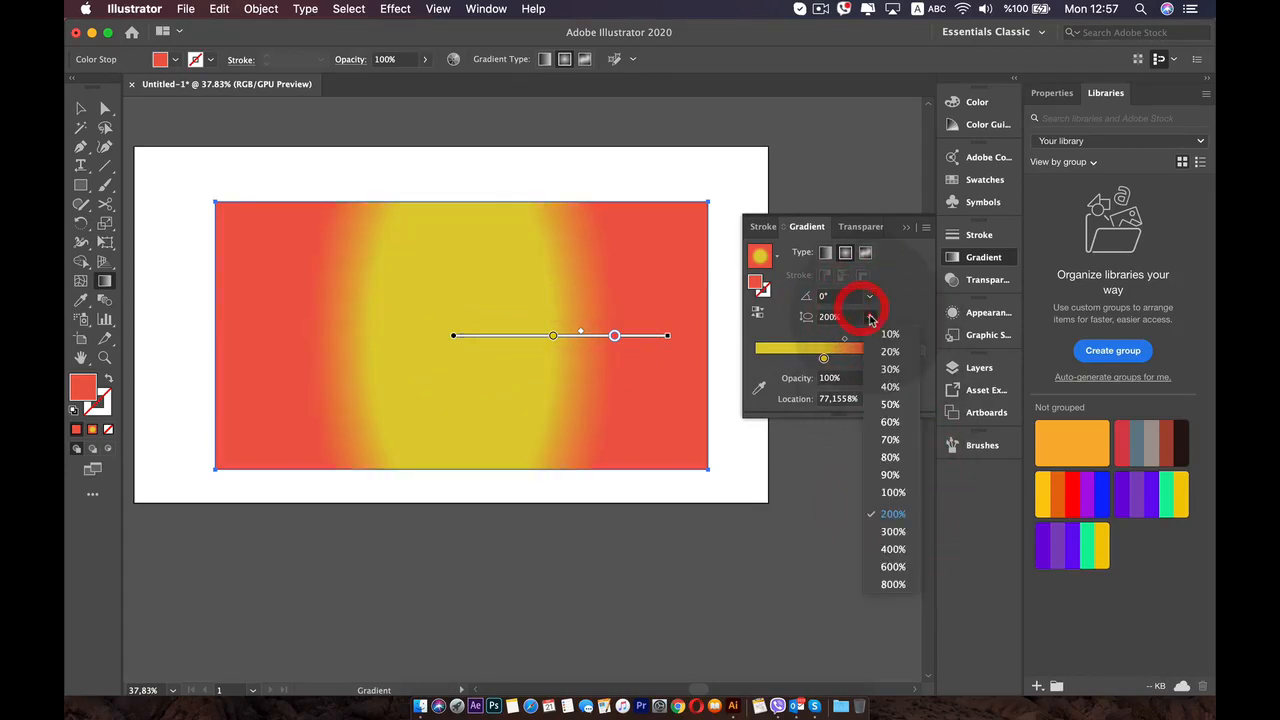
pyautogui.click(892, 494)
# - Move the yellow stop inward and add an orange stop at about 56% with its G value set to 126
pyautogui.moveTo(557, 337); pyautogui.dragTo(525, 336)
pyautogui.click(569, 336)
pyautogui.doubleClick(571, 337)
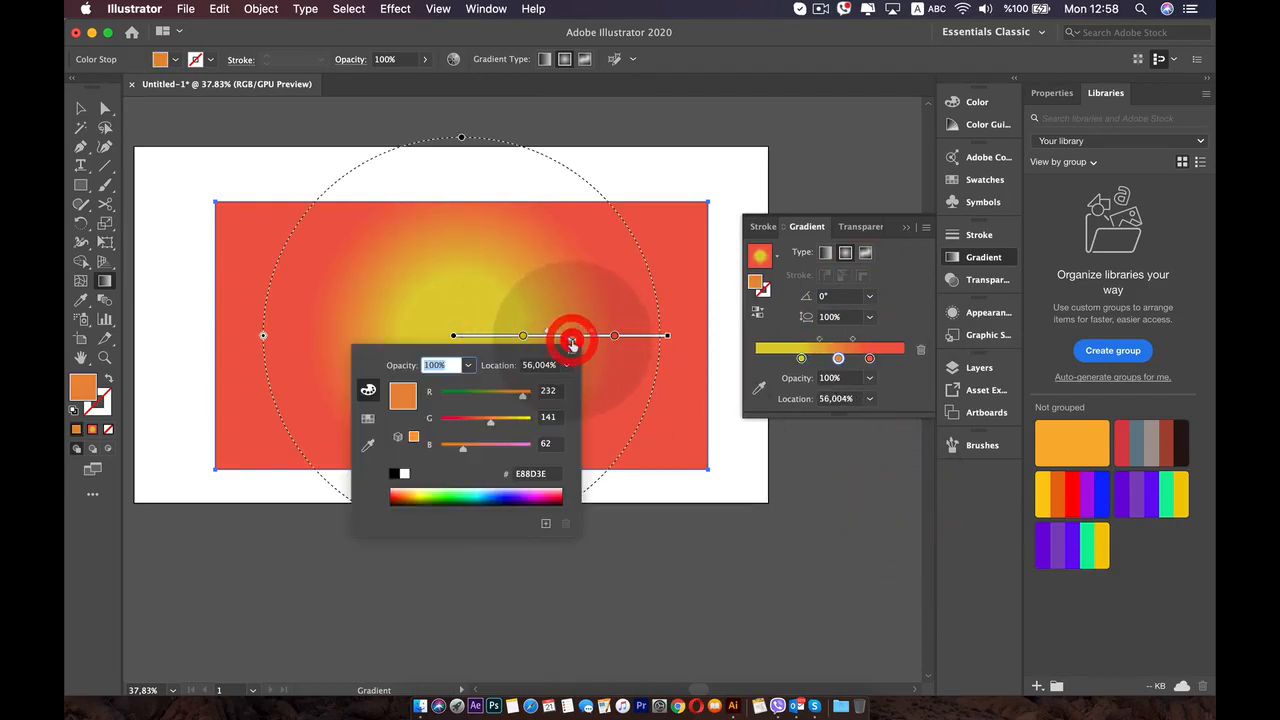
pyautogui.moveTo(489, 420)
pyautogui.mouseDown()
pyautogui.moveTo(513, 423)
pyautogui.moveTo(472, 425)
pyautogui.moveTo(485, 422)
pyautogui.mouseUp()
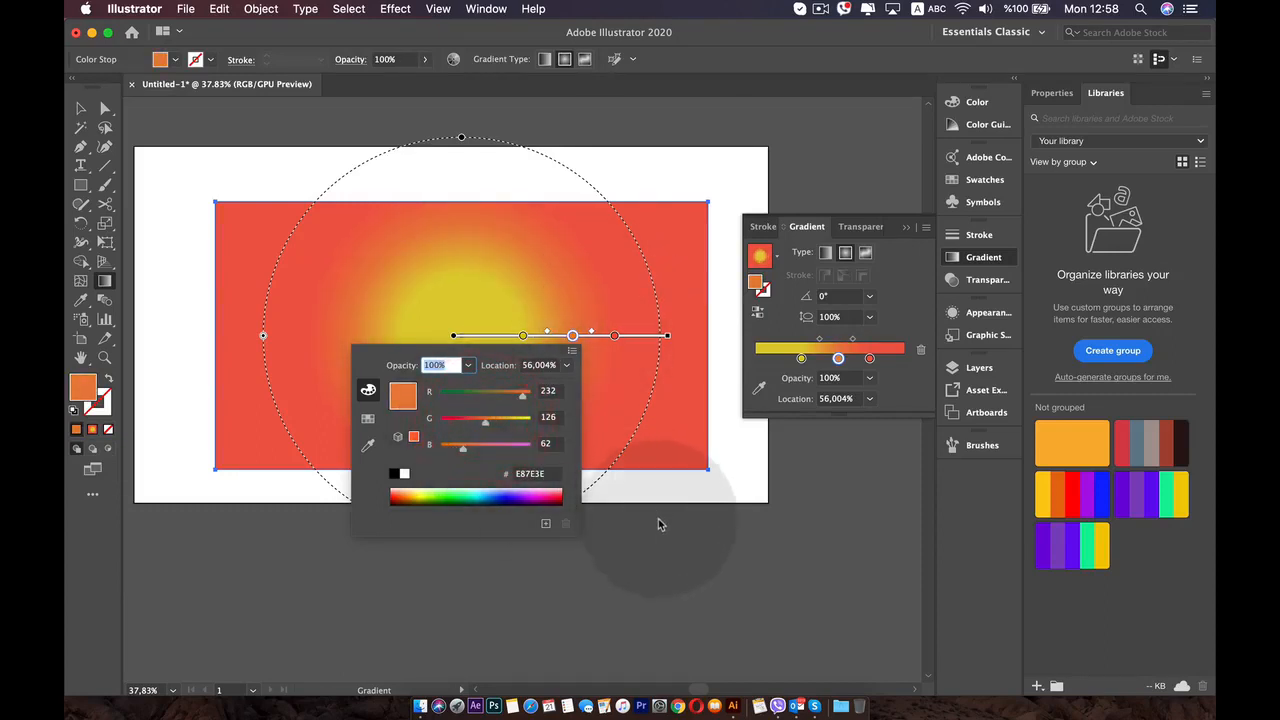
pyautogui.click(659, 521)
# - Redraw the radial gradient across the rectangle from right to left so its yellow centre shifts to the right
pyautogui.moveTo(508, 338); pyautogui.dragTo(232, 345)
pyautogui.click(437, 422)
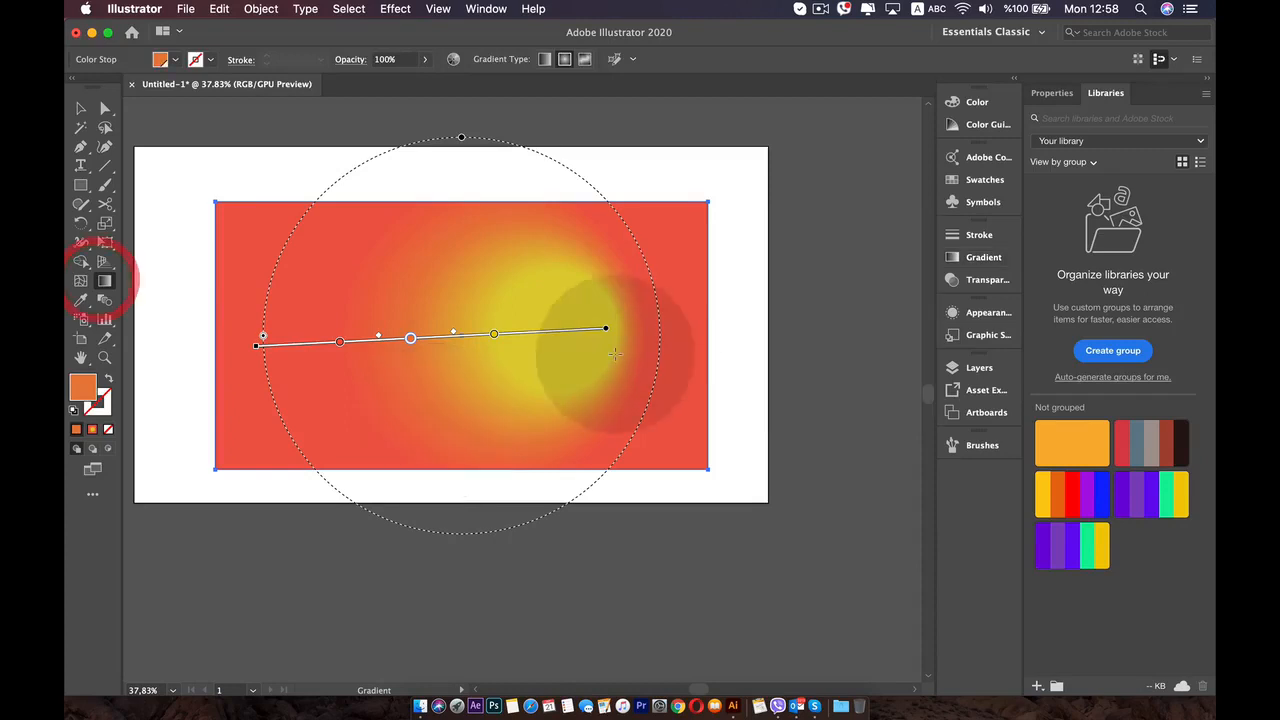
pyautogui.click(984, 257)
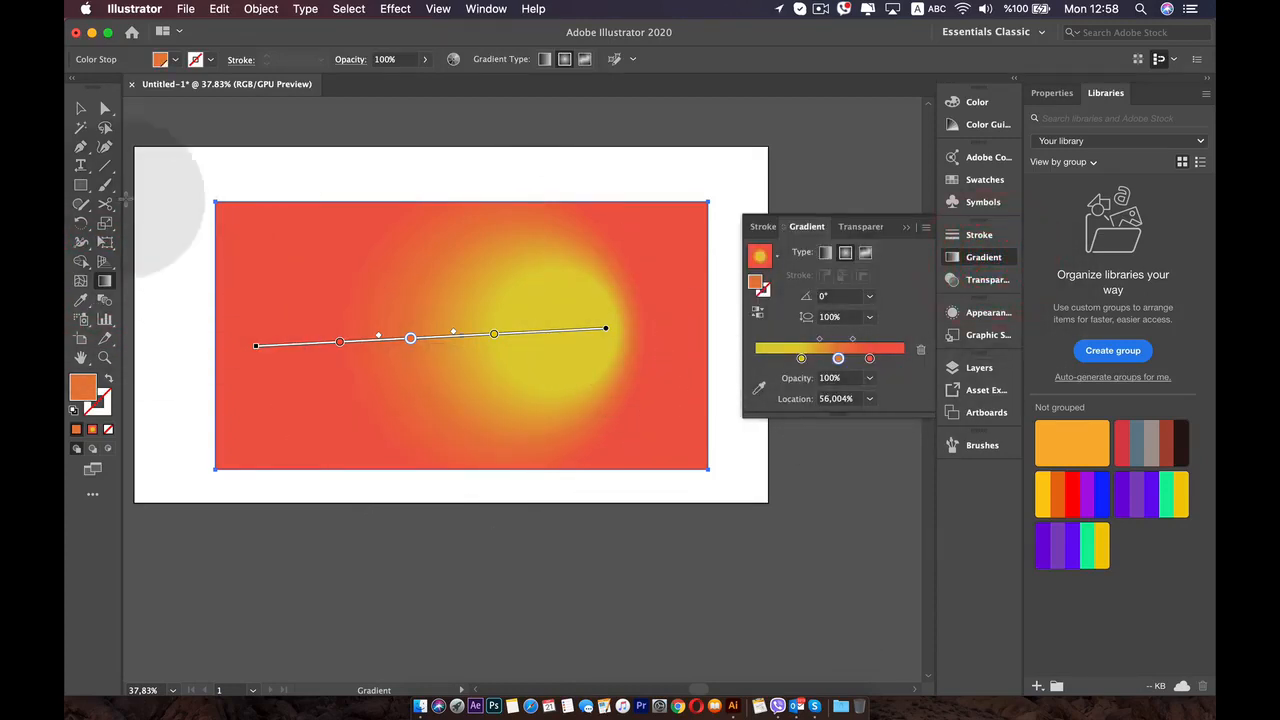
# - Nudge the rectangle slightly upward and save its radial gradient as a swatch under the default name New Gradient Swatch
pyautogui.click(81, 108)
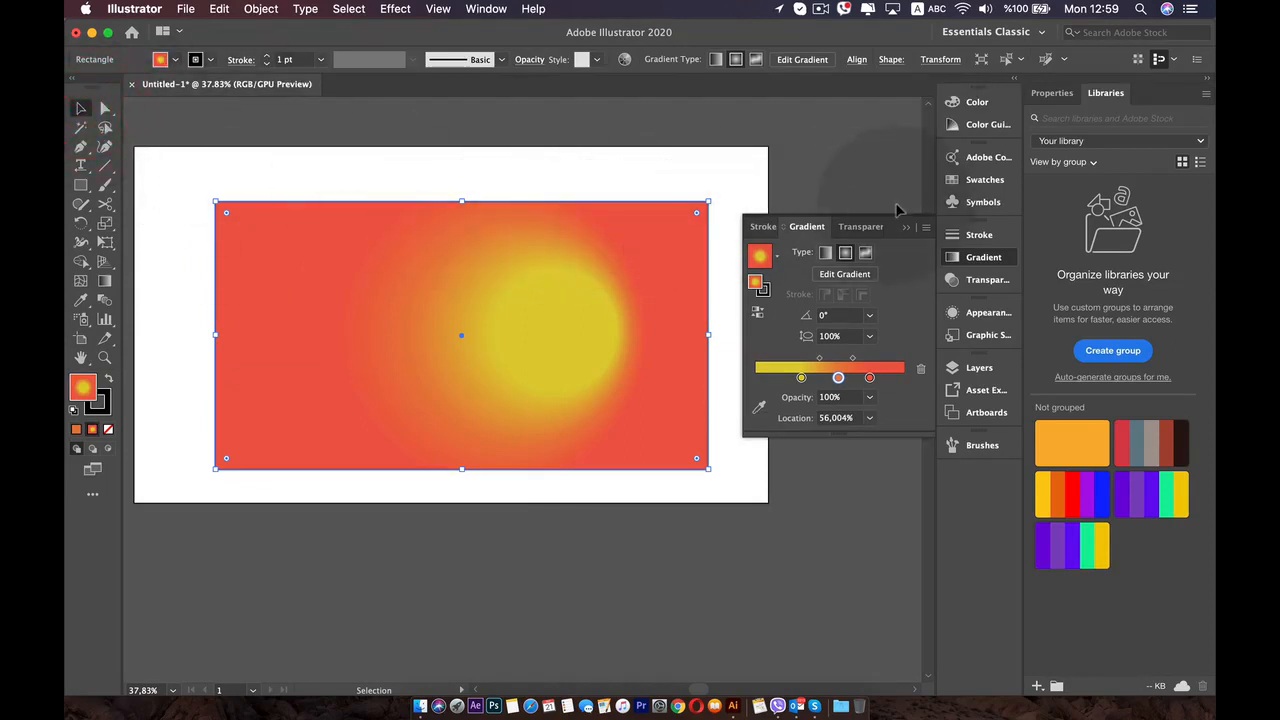
pyautogui.click(975, 180)
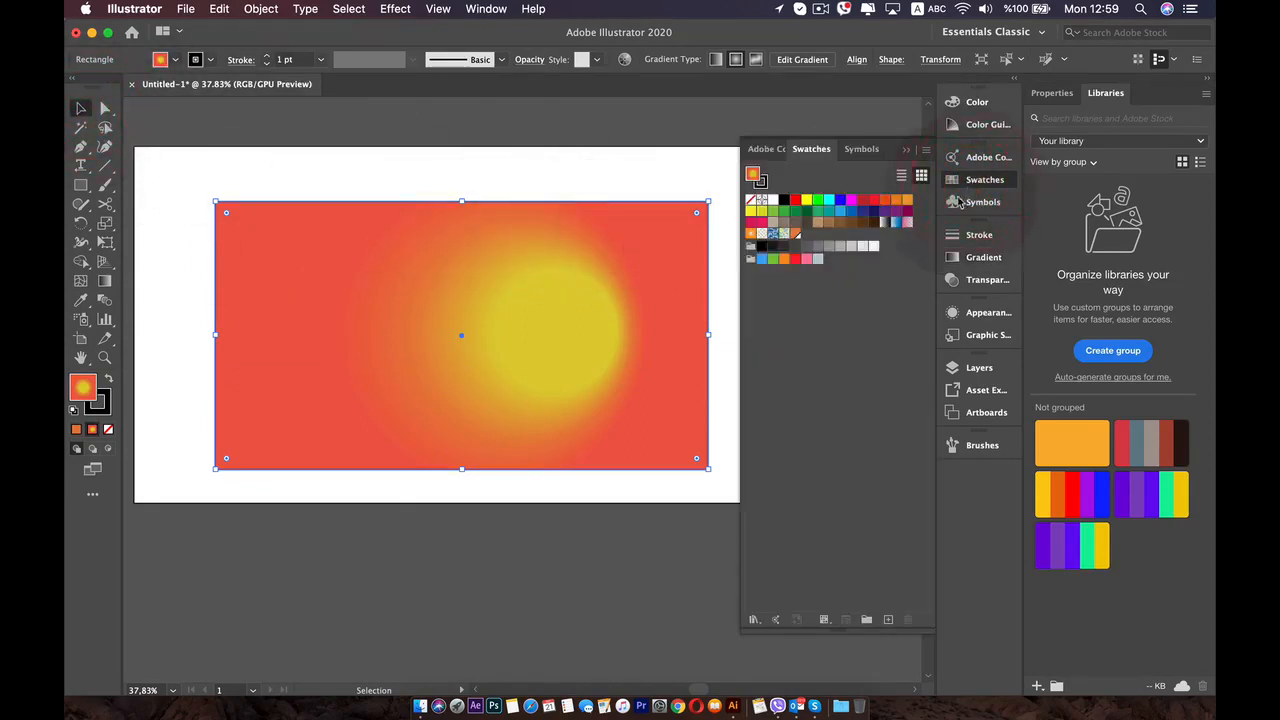
pyautogui.click(840, 378)
pyautogui.moveTo(509, 273); pyautogui.dragTo(509, 264)
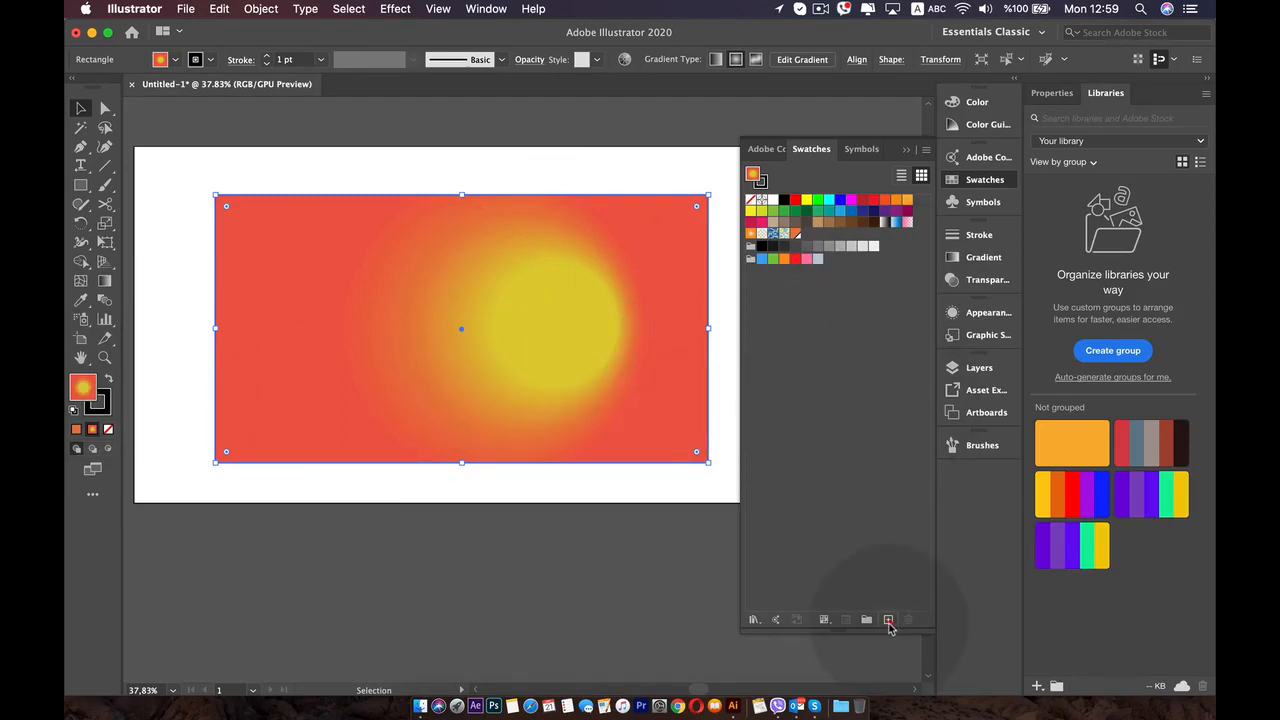
pyautogui.click(888, 621)
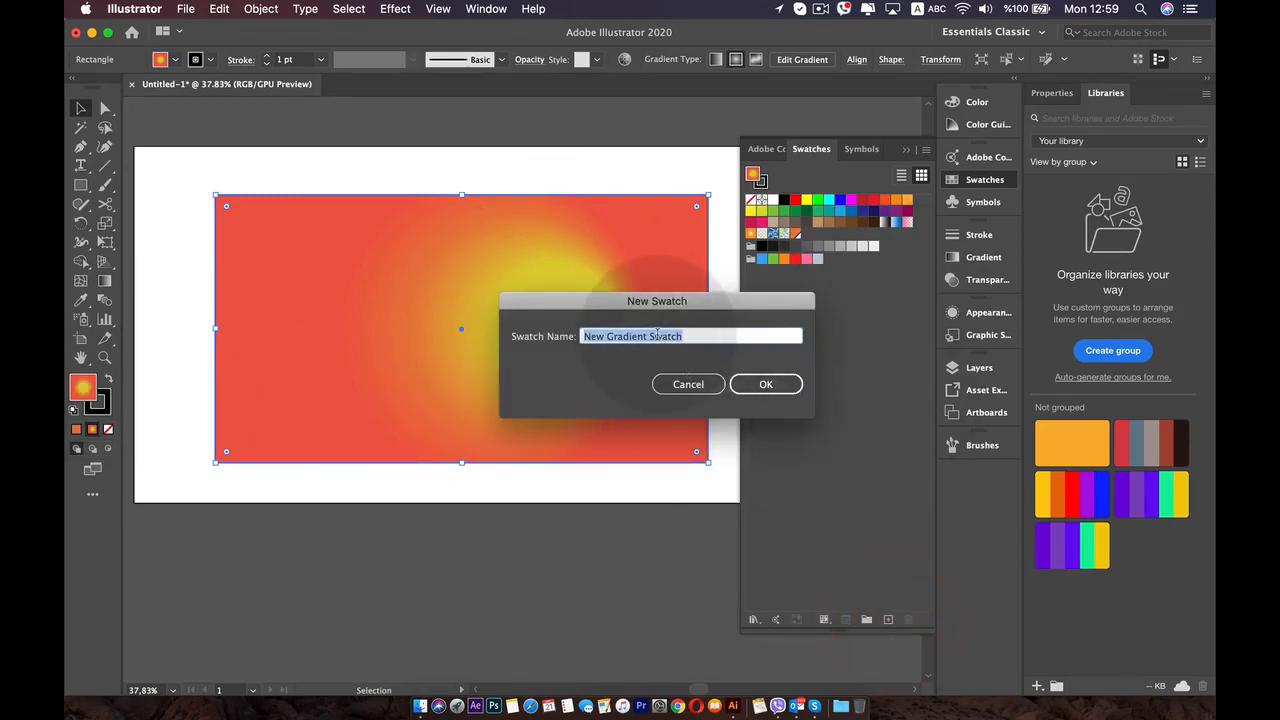
pyautogui.click(760, 384)
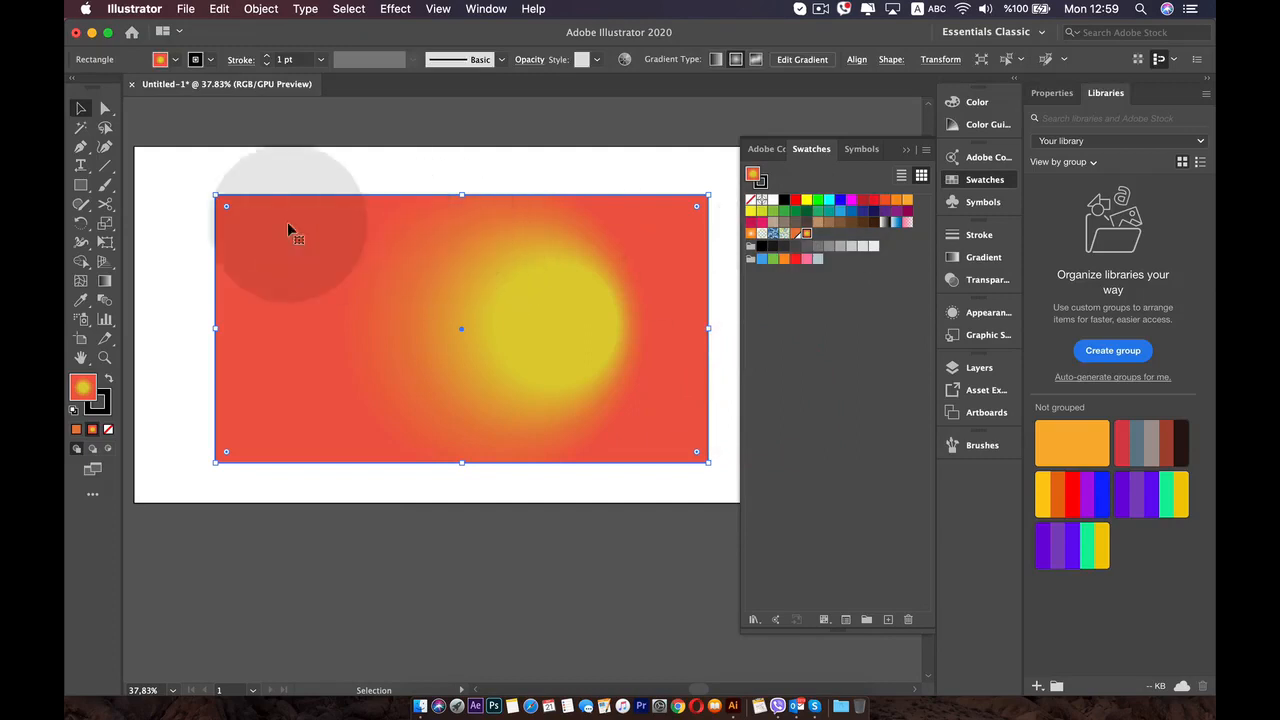
# - Delete the radial gradient rectangle from the artboard
pyautogui.click(180, 216)
pyautogui.click(320, 266)
pyautogui.press('BackSpace')
pyautogui.press('BackSpace')
pyautogui.press('BackSpace')
pyautogui.press('BackSpace')
pyautogui.press('BackSpace')
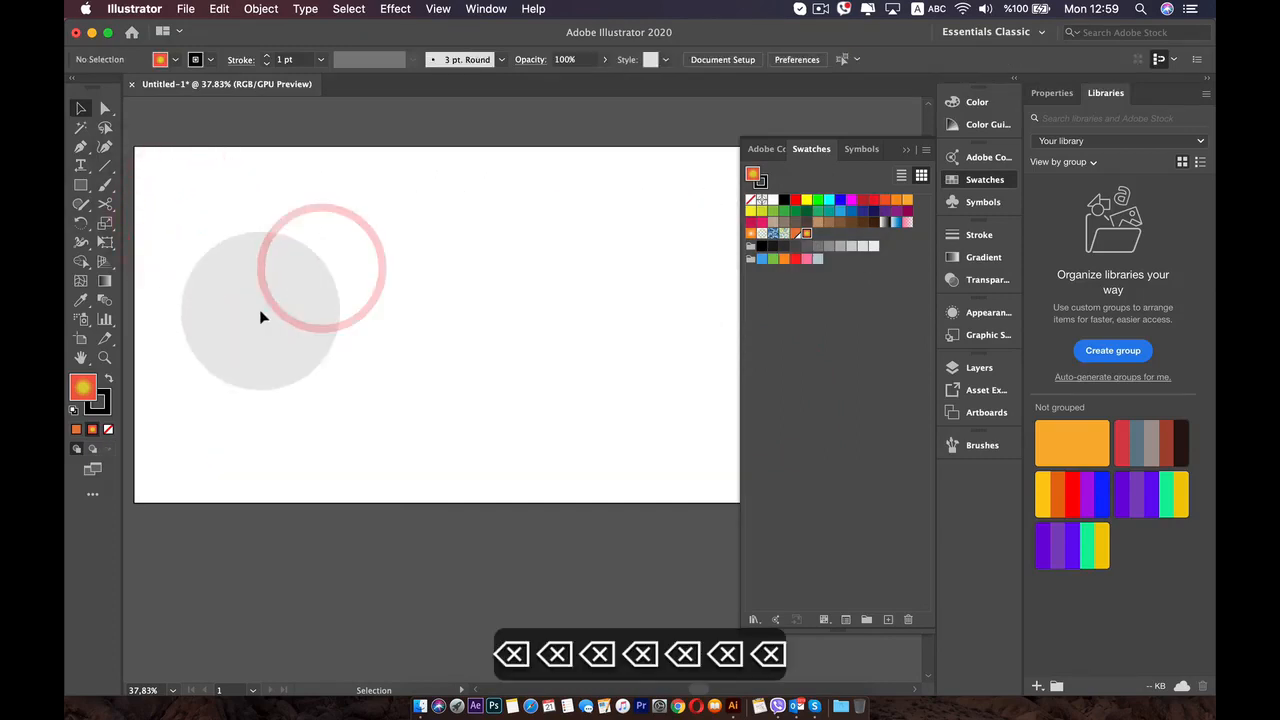
# - Draw a new rectangle with a solid orange fill in the middle of the artboard and apply the saved radial gradient swatch to it
pyautogui.click(76, 429)
pyautogui.click(81, 185)
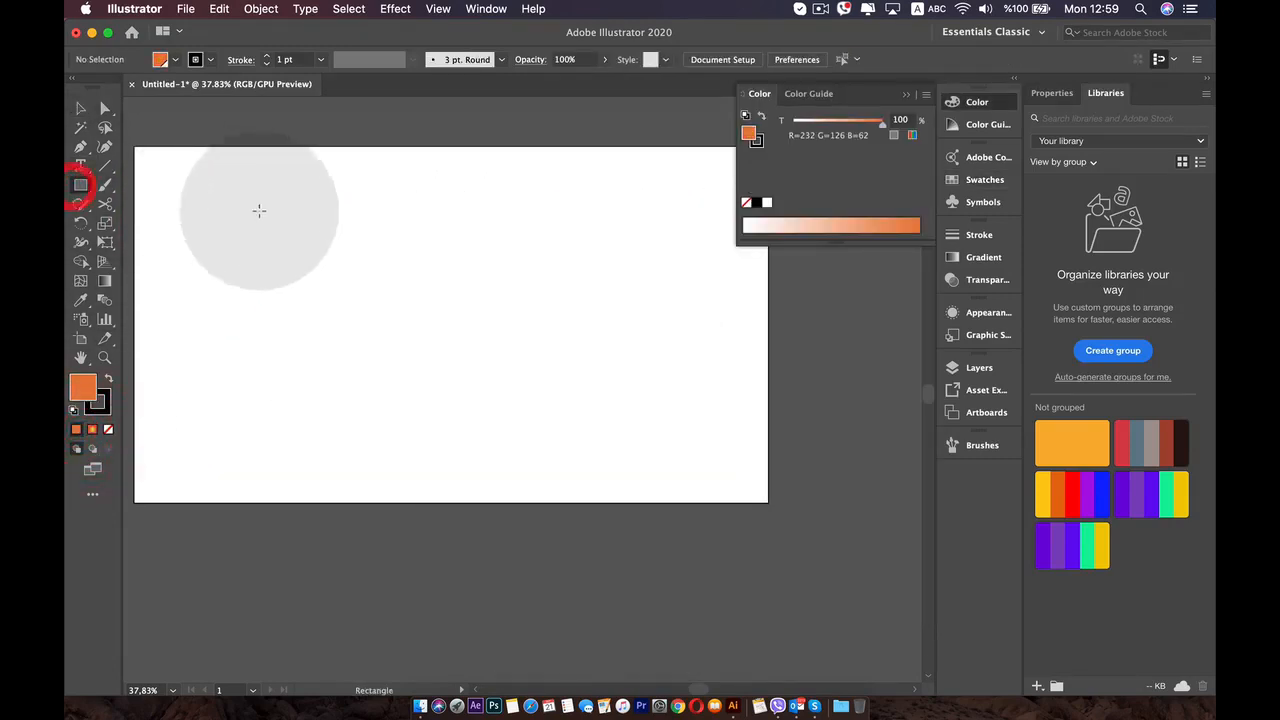
pyautogui.moveTo(251, 206); pyautogui.dragTo(637, 460)
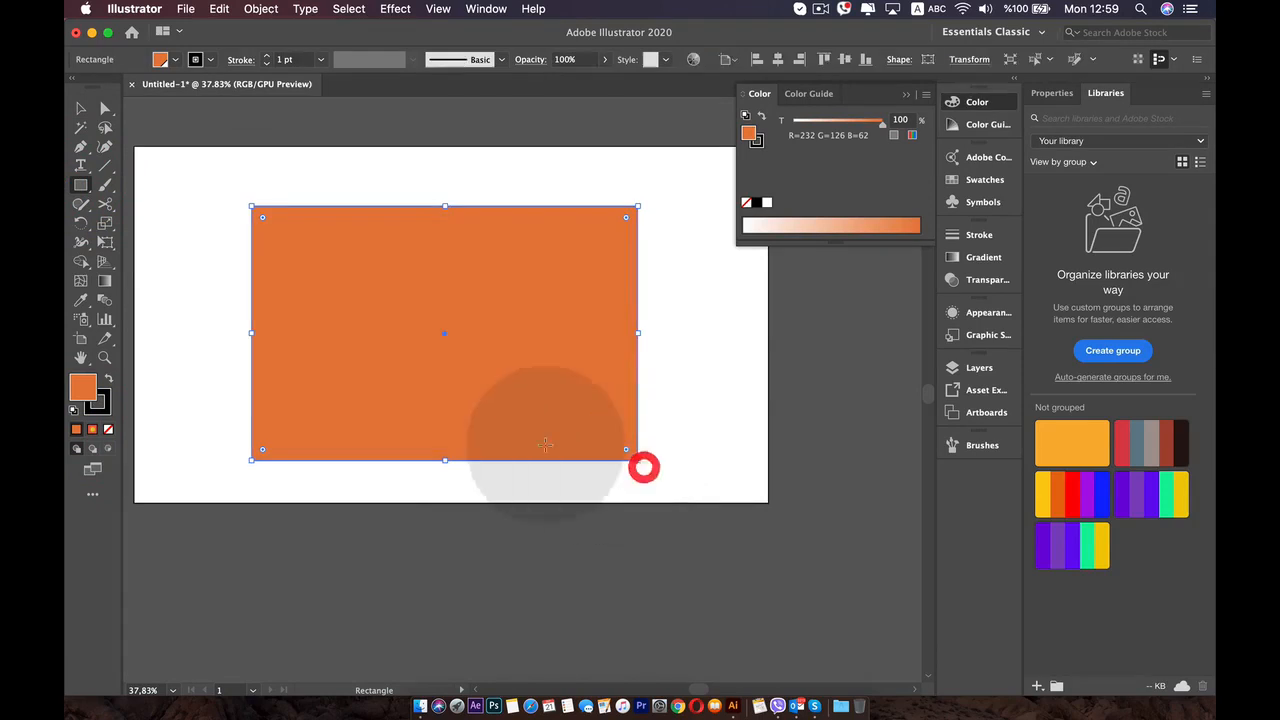
pyautogui.click(985, 180)
pyautogui.click(806, 233)
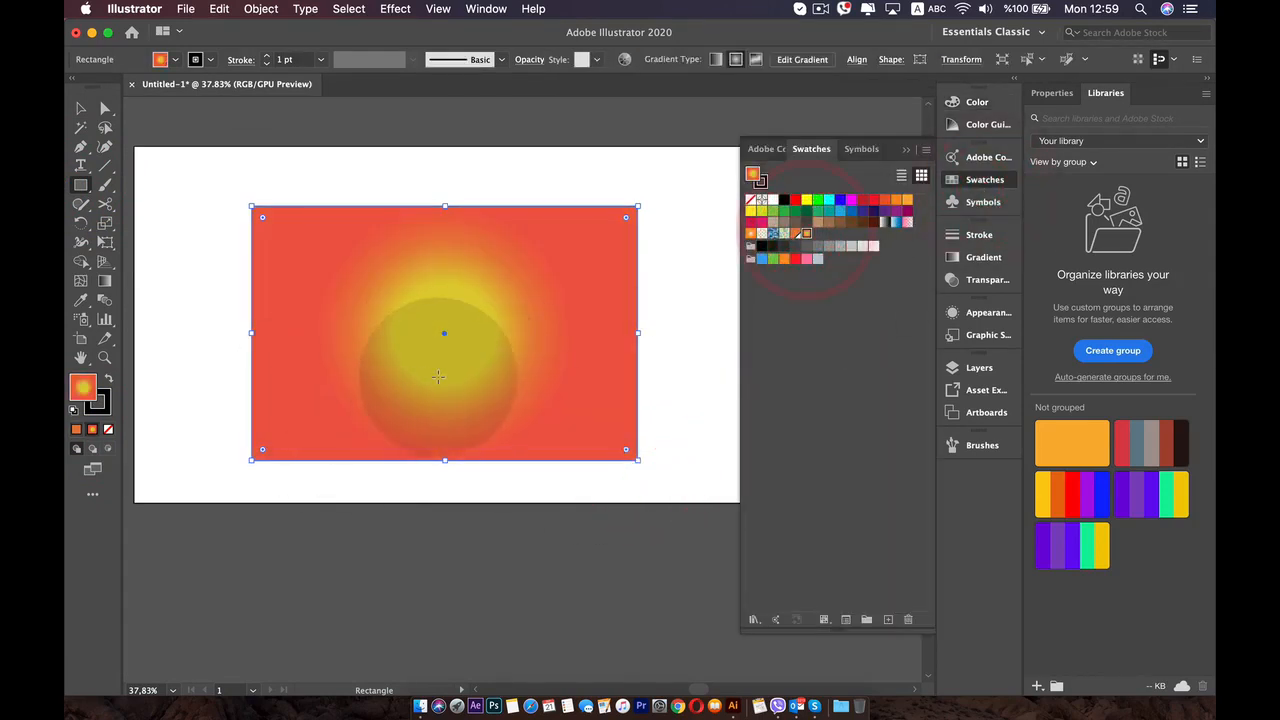
# - Edit the new rectangle's gradient and change its type to linear
pyautogui.click(978, 262)
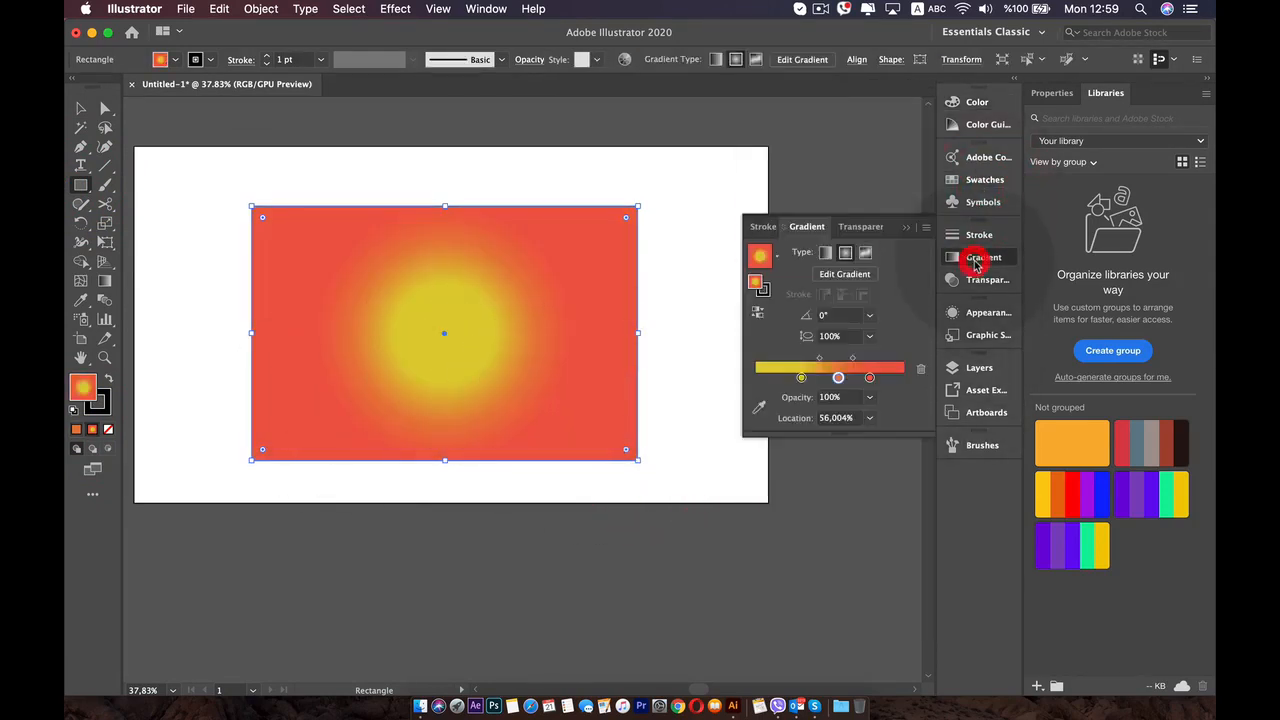
pyautogui.click(855, 284)
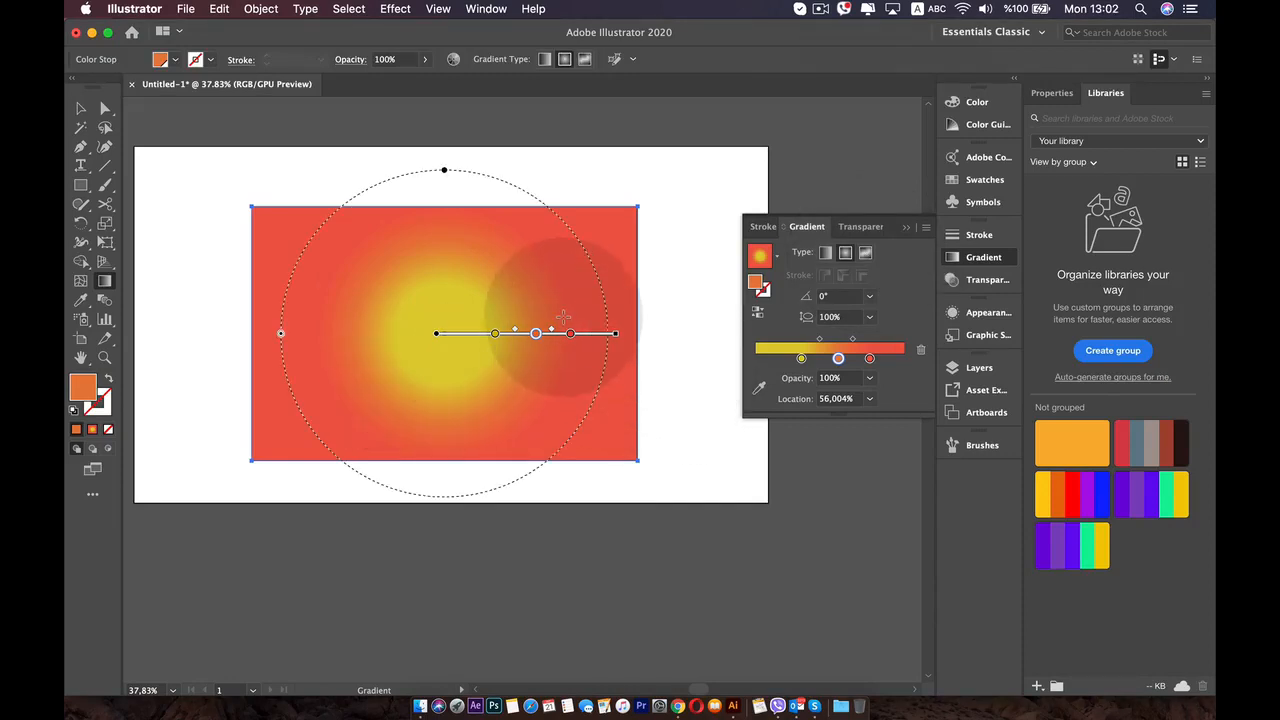
pyautogui.scroll(3, 566, 336)
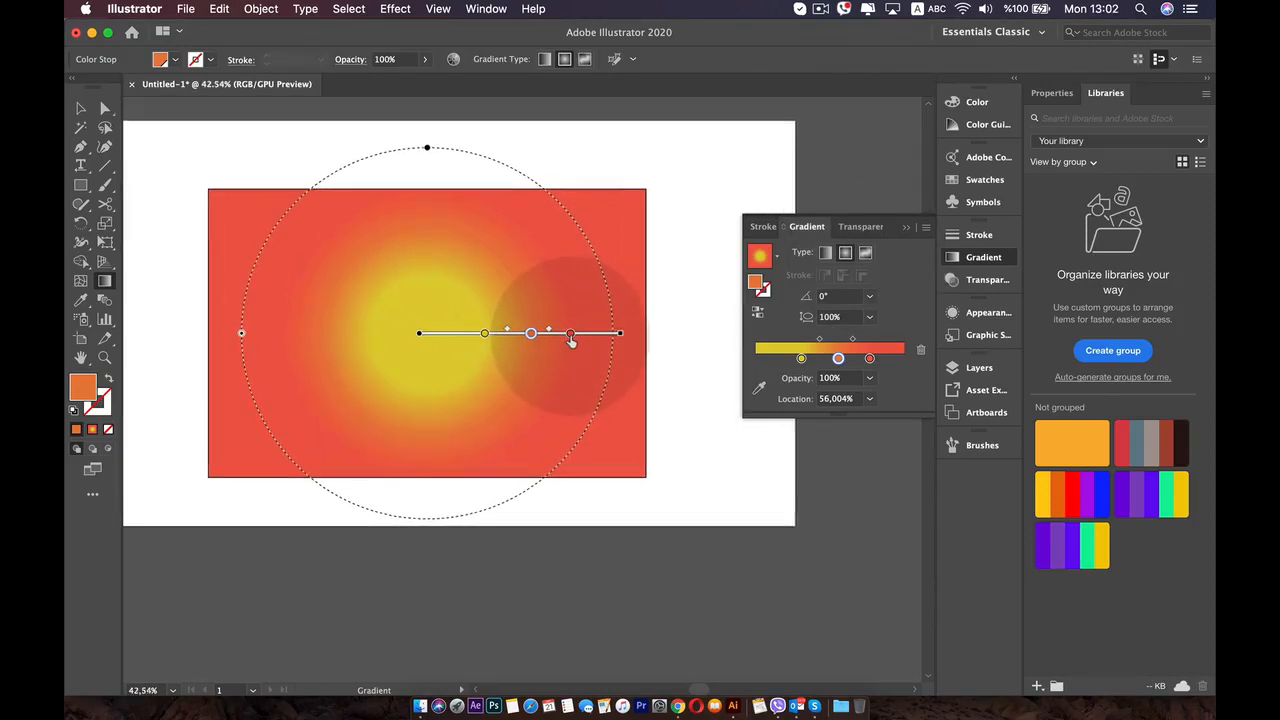
pyautogui.click(826, 254)
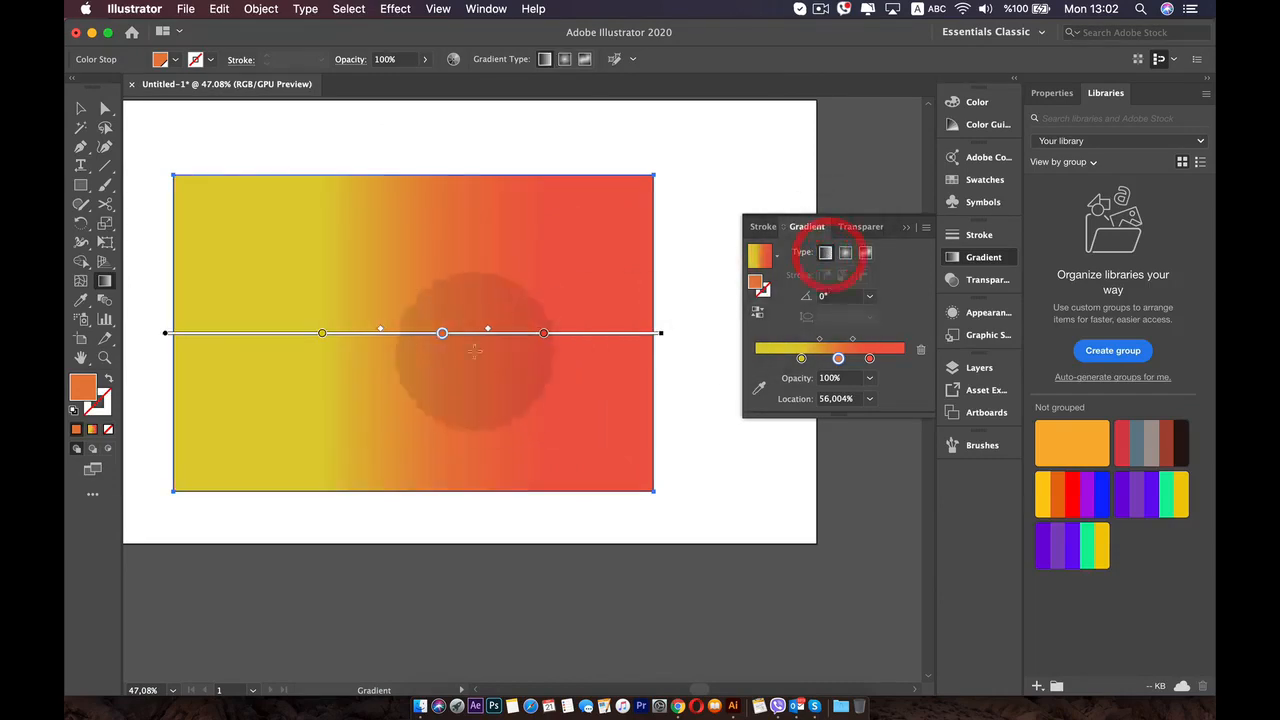
# - Reverse the linear gradient repeatedly, ending with red on the rectangle's left side and yellow on its right
pyautogui.click(758, 316)
pyautogui.click(758, 316)
pyautogui.click(758, 316)
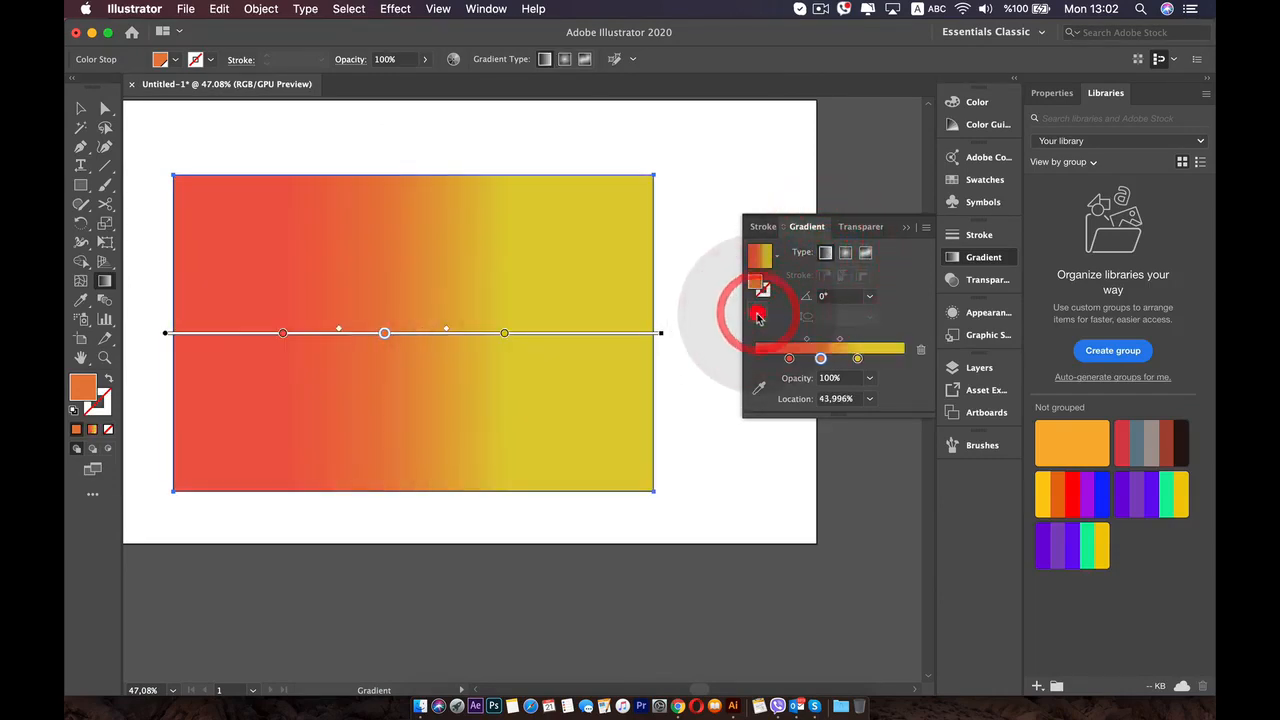
pyautogui.click(758, 316)
pyautogui.click(758, 316)
pyautogui.click(758, 316)
pyautogui.click(758, 316)
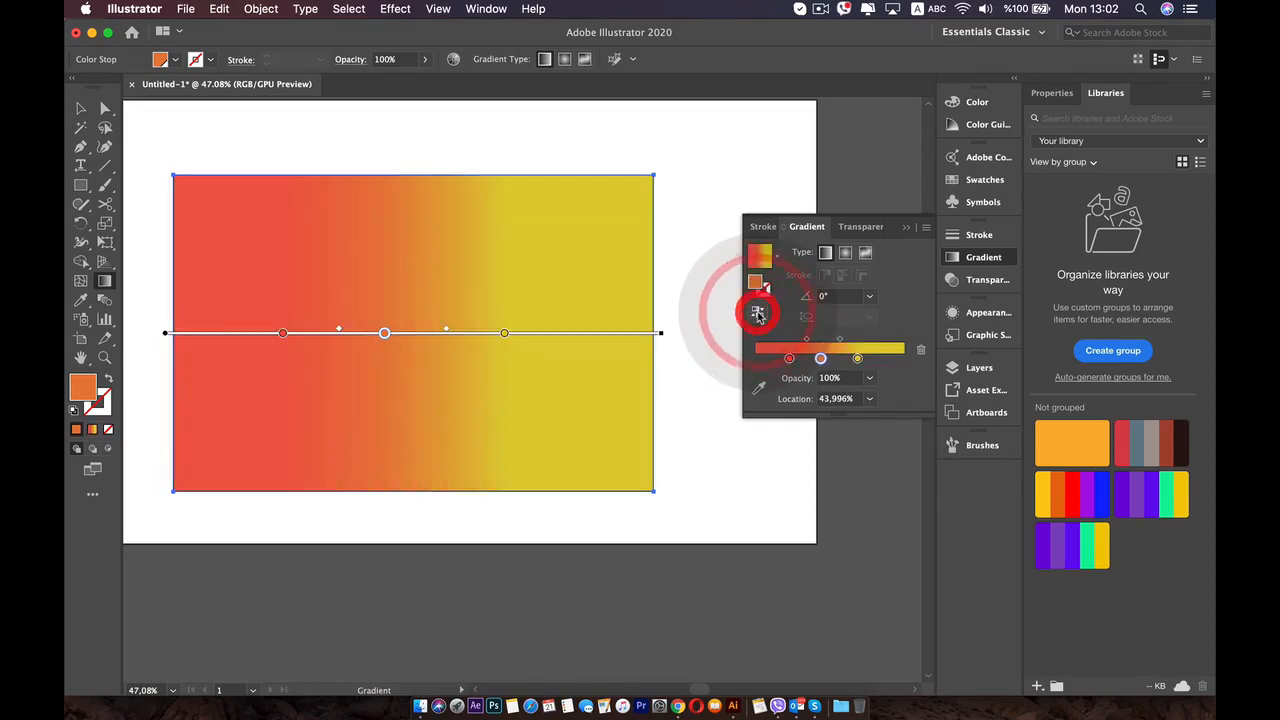
pyautogui.click(758, 316)
pyautogui.click(758, 316)
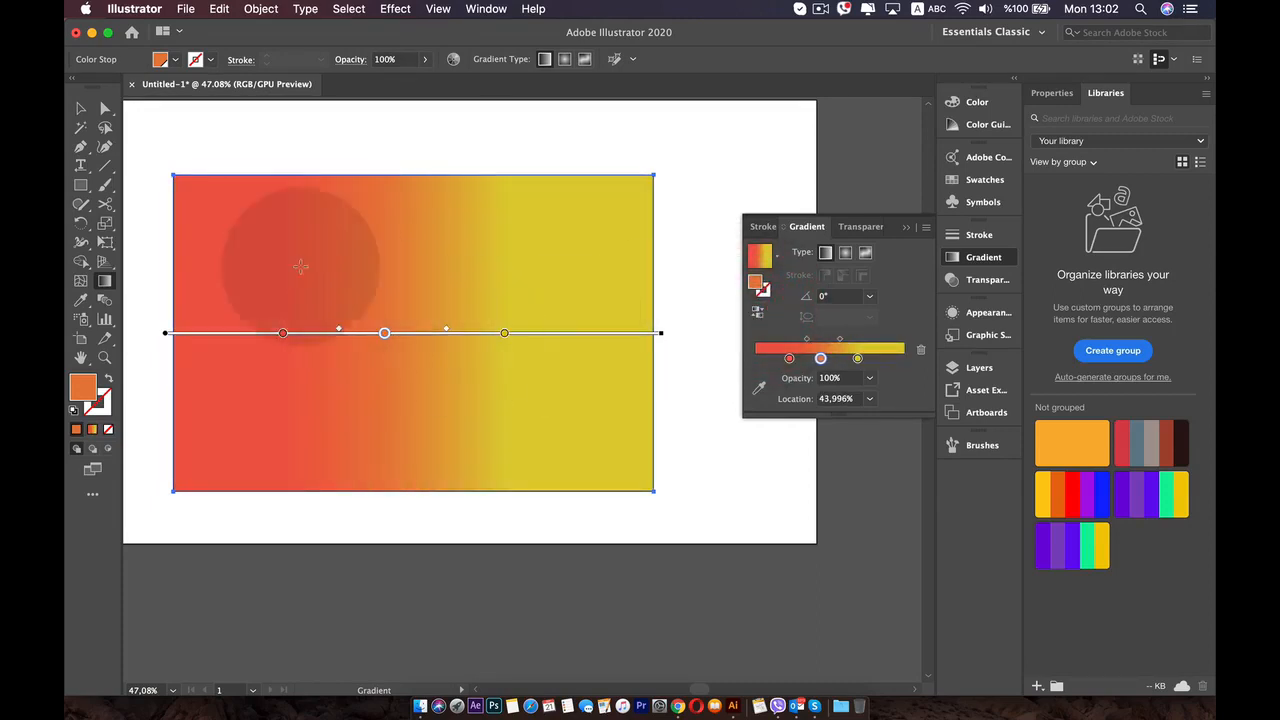
# - Select the linear gradient rectangle and delete it
pyautogui.press('v')
pyautogui.press('v')
pyautogui.press('v')
pyautogui.press('v')
pyautogui.press('v')
pyautogui.press('v')
pyautogui.press('v')
pyautogui.press('v')
pyautogui.press('v')
pyautogui.click(480, 284)
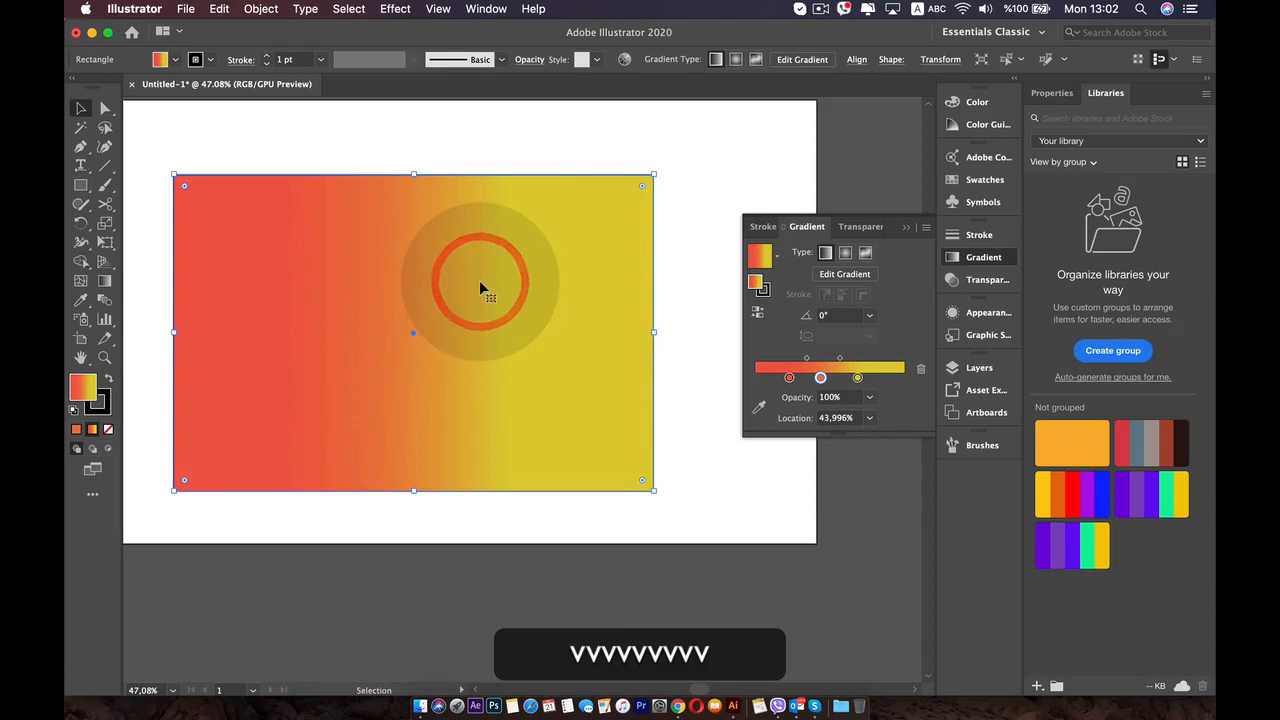
pyautogui.press('BackSpace')
pyautogui.press('BackSpace')
pyautogui.press('BackSpace')
pyautogui.press('BackSpace')
pyautogui.press('BackSpace')
# - Draw a large circle with the red-to-yellow linear gradient fill and move it toward the upper middle of the artboard
pyautogui.click(82, 190)
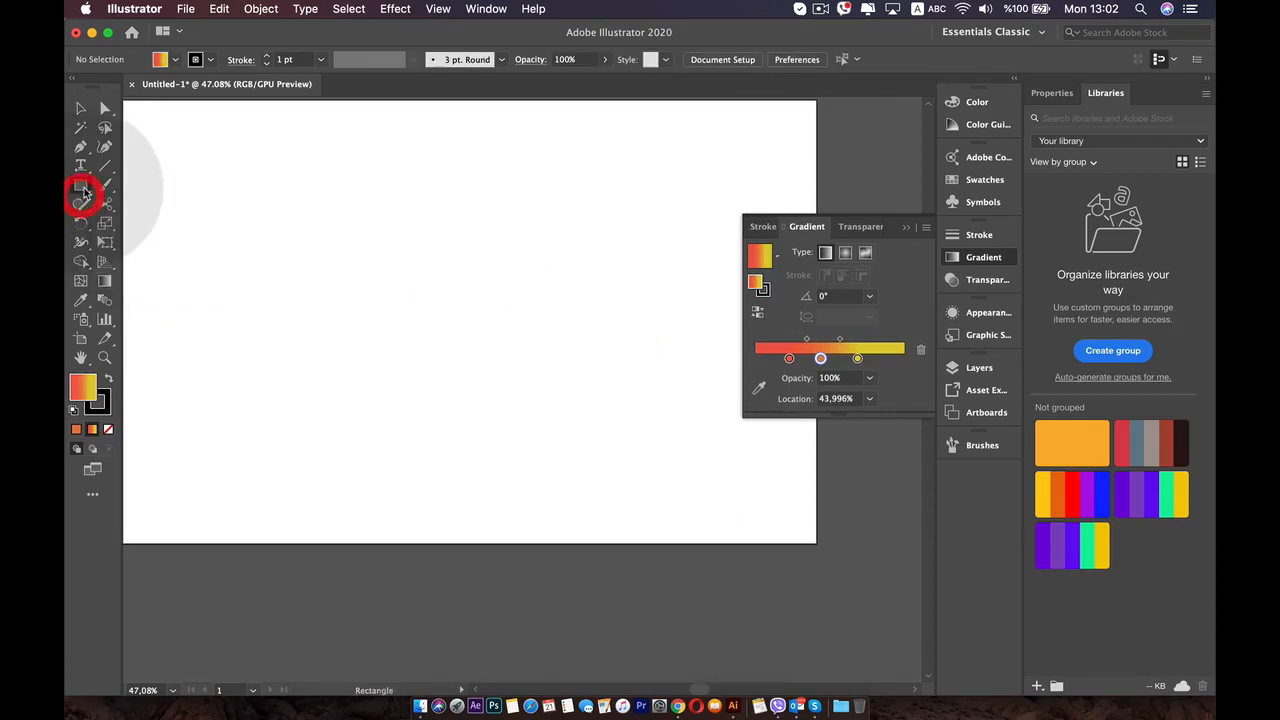
pyautogui.moveTo(186, 237); pyautogui.dragTo(160, 226)
pyautogui.moveTo(340, 203); pyautogui.dragTo(560, 432)
pyautogui.press('v')
pyautogui.moveTo(495, 367); pyautogui.dragTo(471, 337)
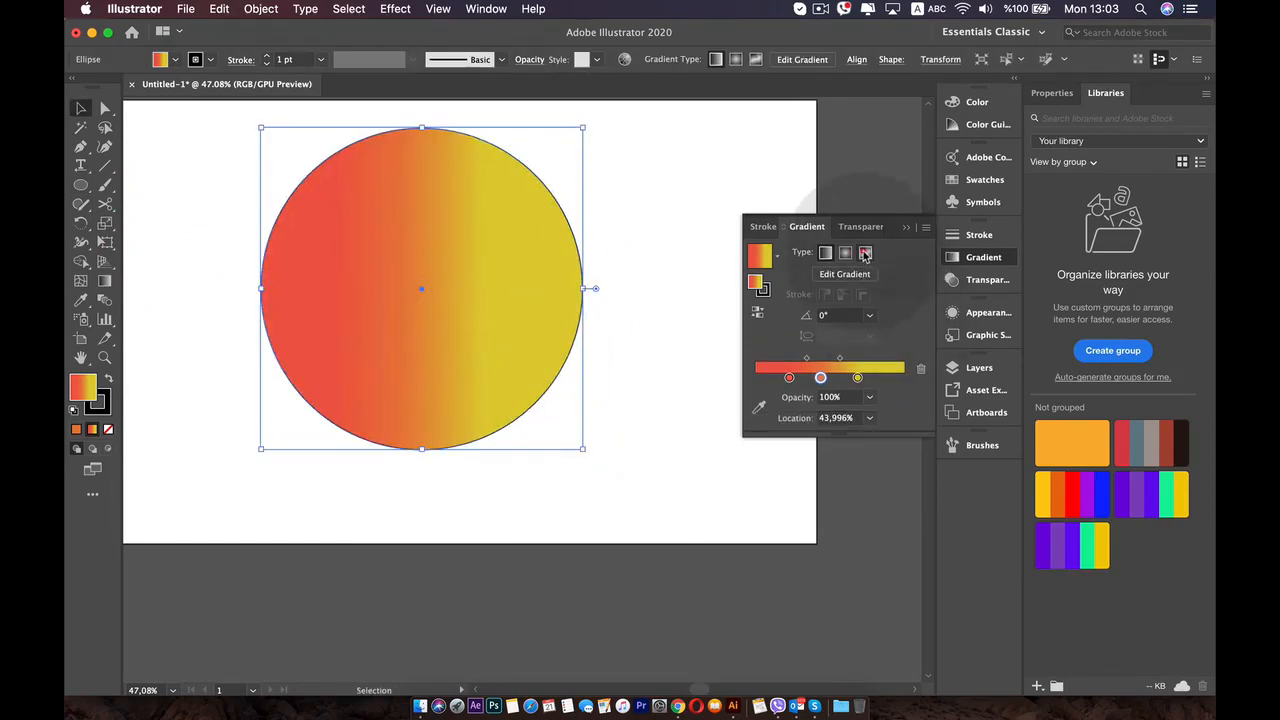
# - Change the circle's fill to a freeform gradient in Points mode and move its color point to the circle's upper left
pyautogui.click(866, 254)
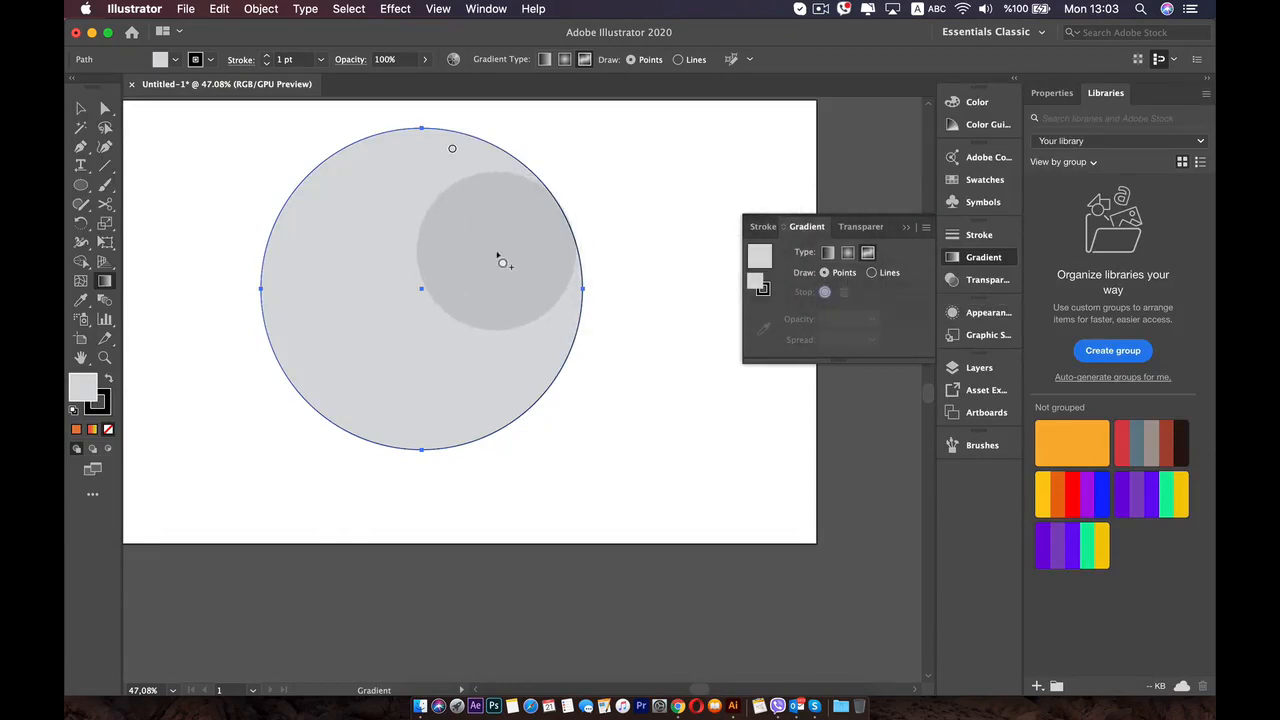
pyautogui.moveTo(452, 150); pyautogui.dragTo(385, 210)
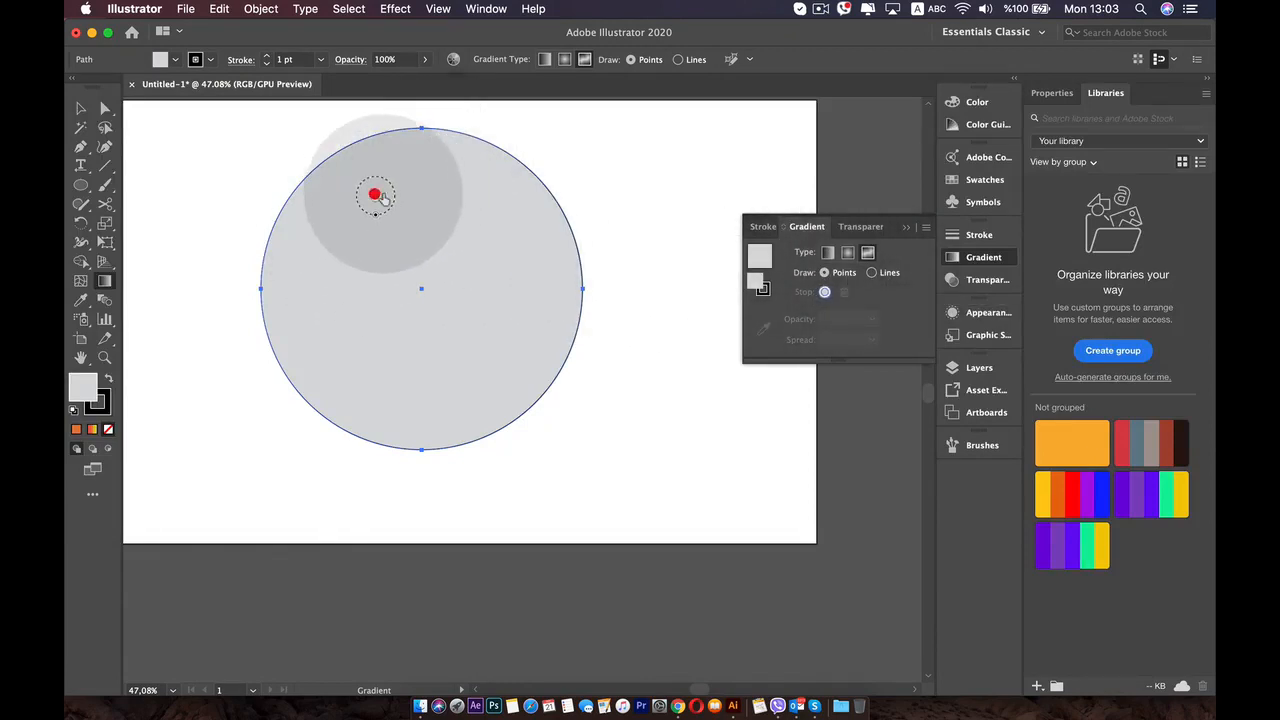
pyautogui.click(380, 197)
# - Recolor the upper-left gradient point to dark purple with R 94, G 89, B 130
pyautogui.doubleClick(374, 197)
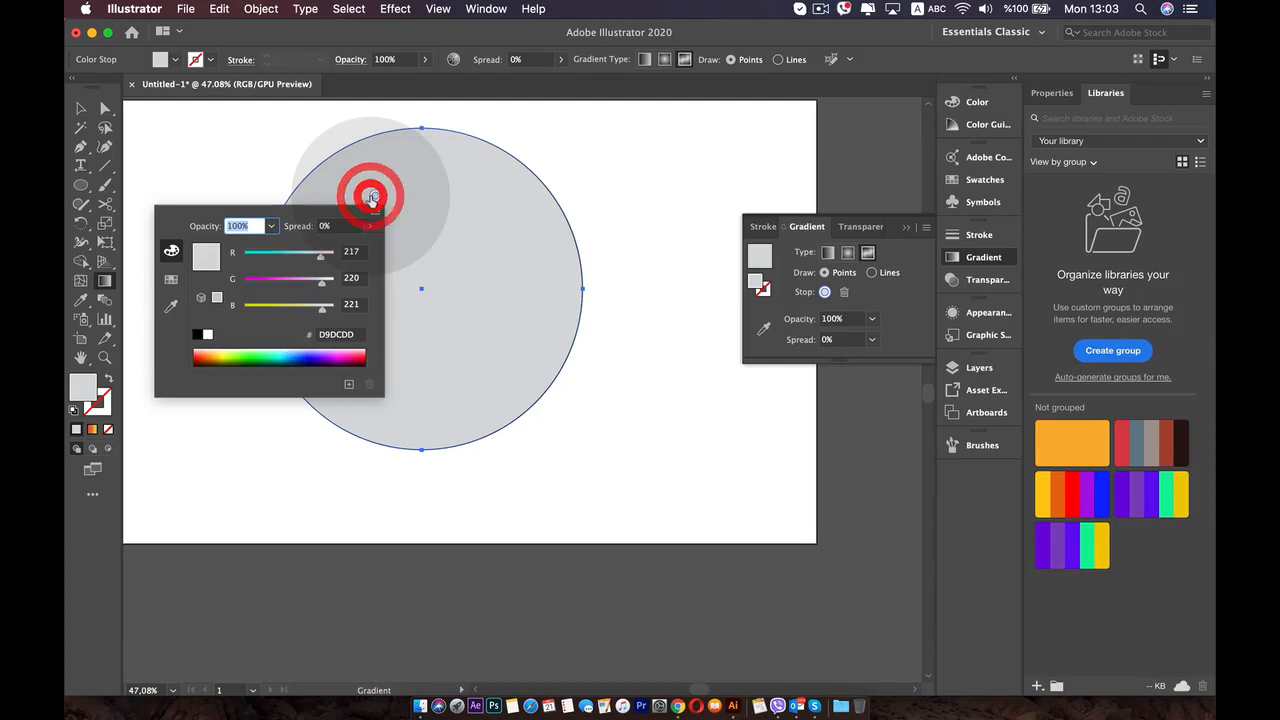
pyautogui.click(268, 281)
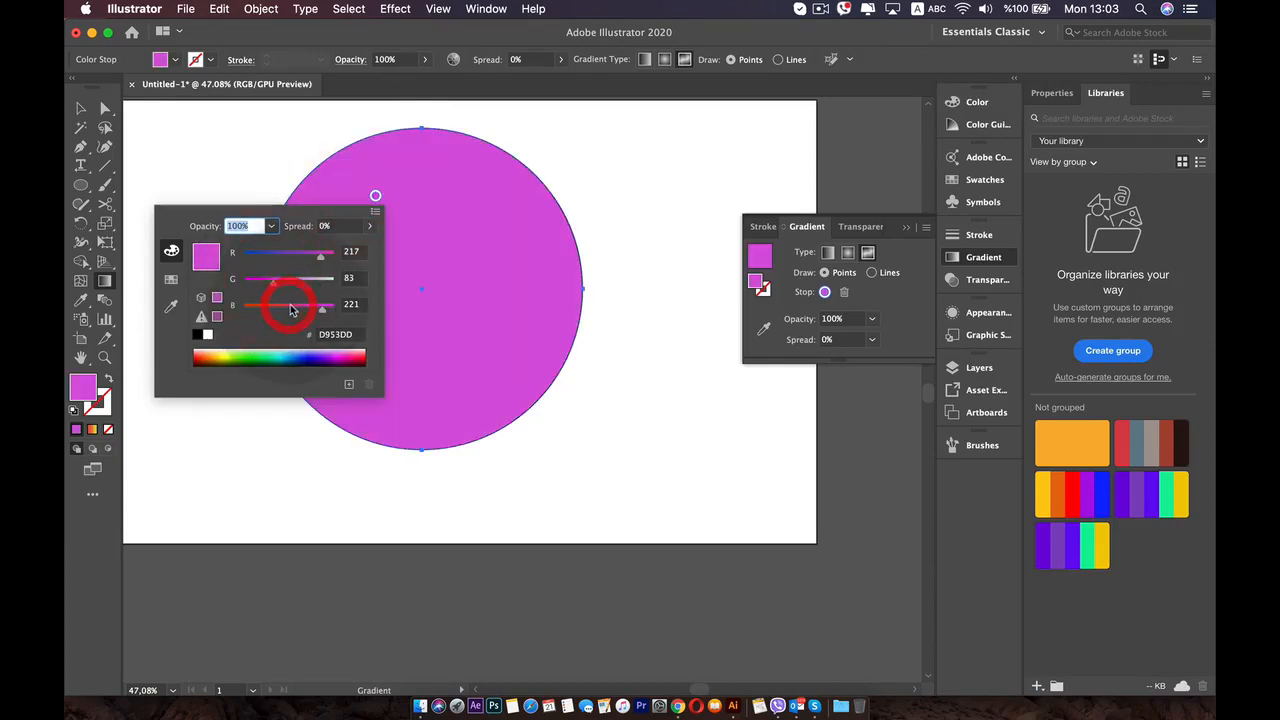
pyautogui.click(291, 310)
pyautogui.click(277, 255)
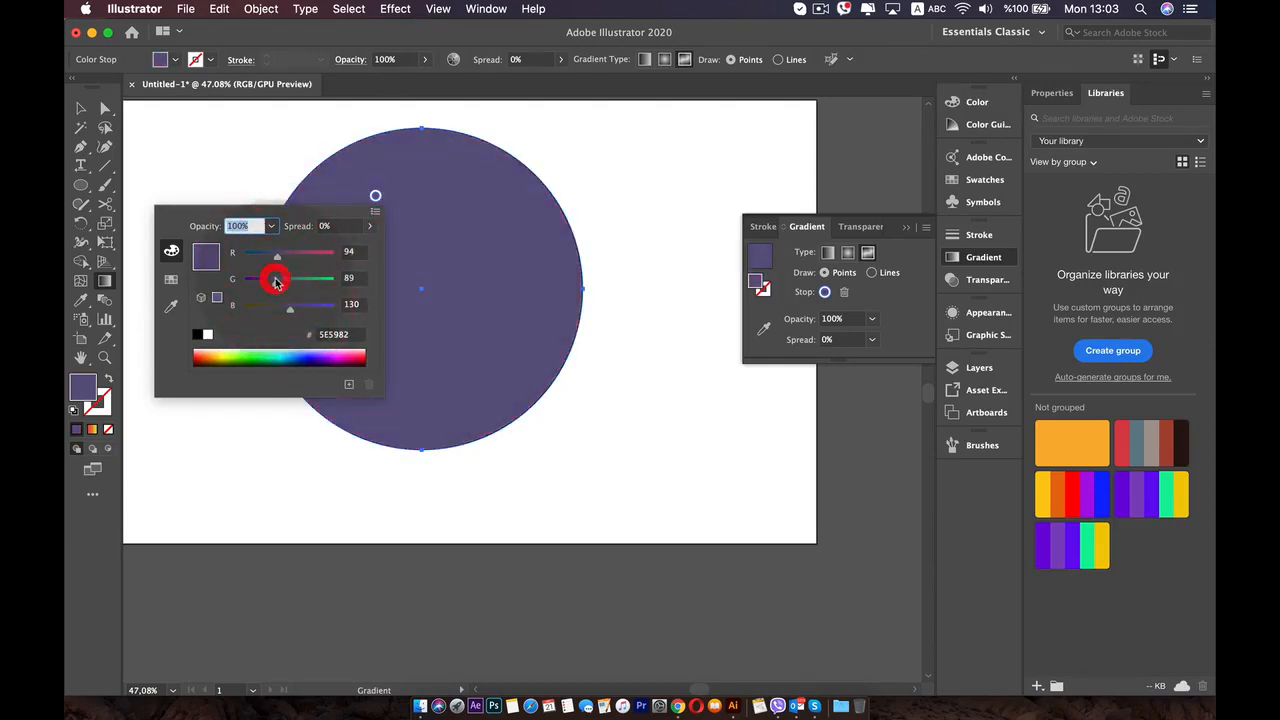
# - Add a second color point in the circle's upper right and recolor it pink
pyautogui.click(519, 233)
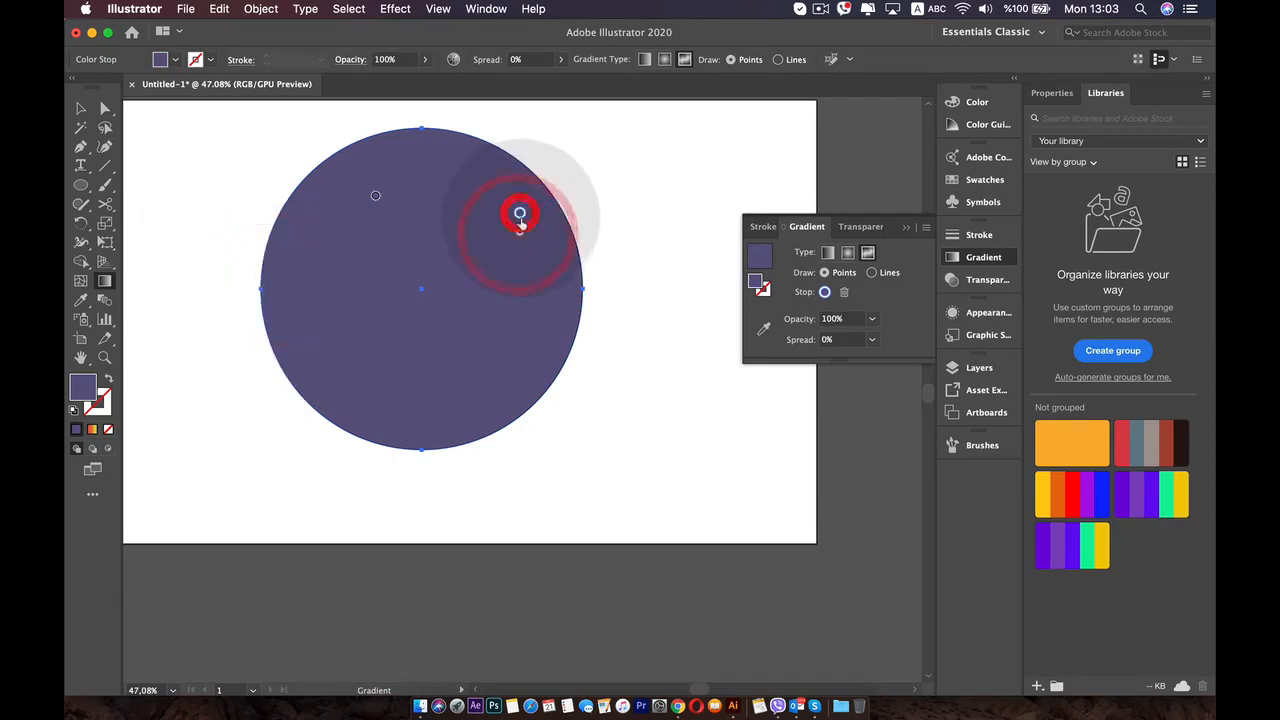
pyautogui.doubleClick(520, 215)
pyautogui.moveTo(454, 273); pyautogui.dragTo(476, 272)
pyautogui.click(440, 206)
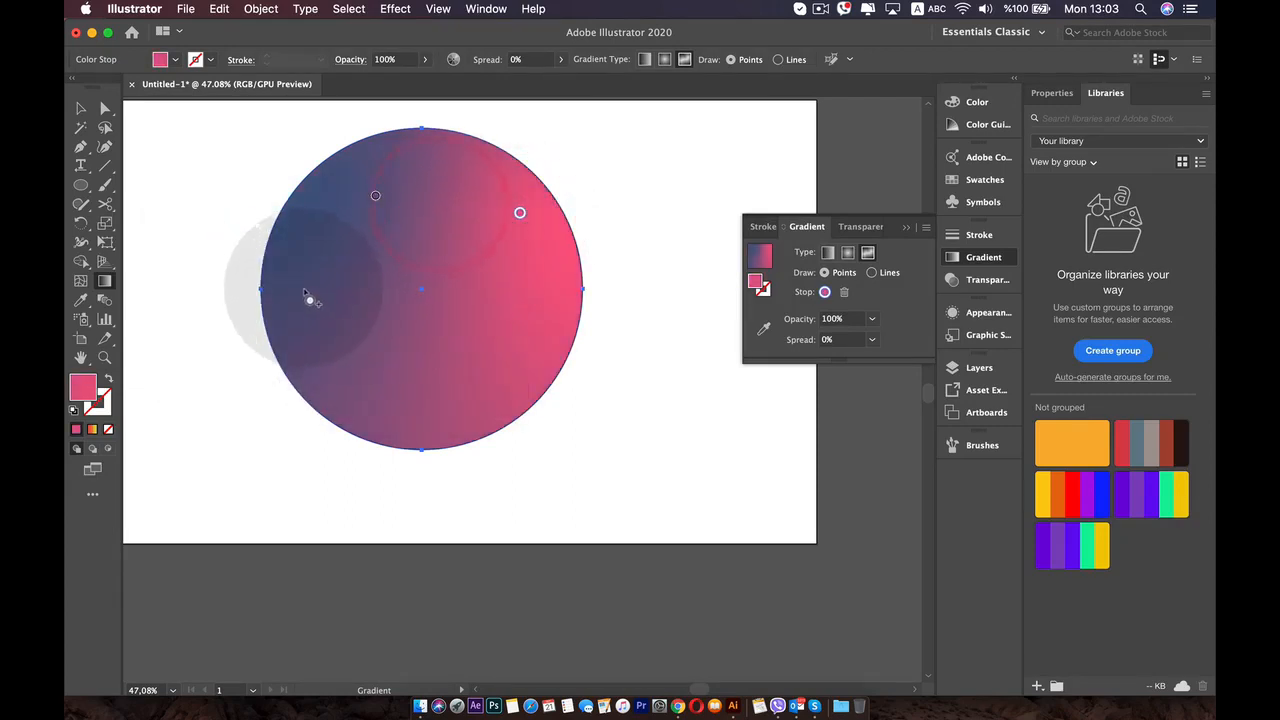
# - Add a color point near the circle's left edge and recolor it sandy yellow with R 234, G 213, B 165
pyautogui.click(303, 289)
pyautogui.doubleClick(300, 288)
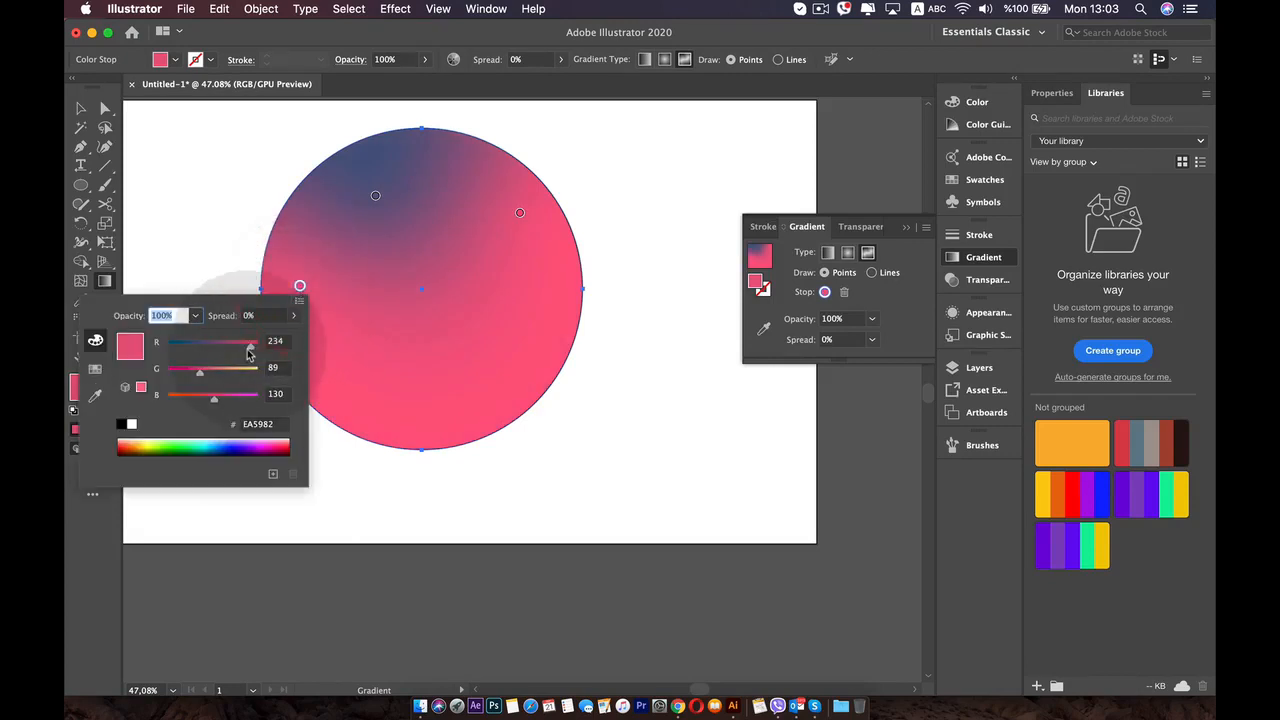
pyautogui.moveTo(244, 374); pyautogui.dragTo(242, 372)
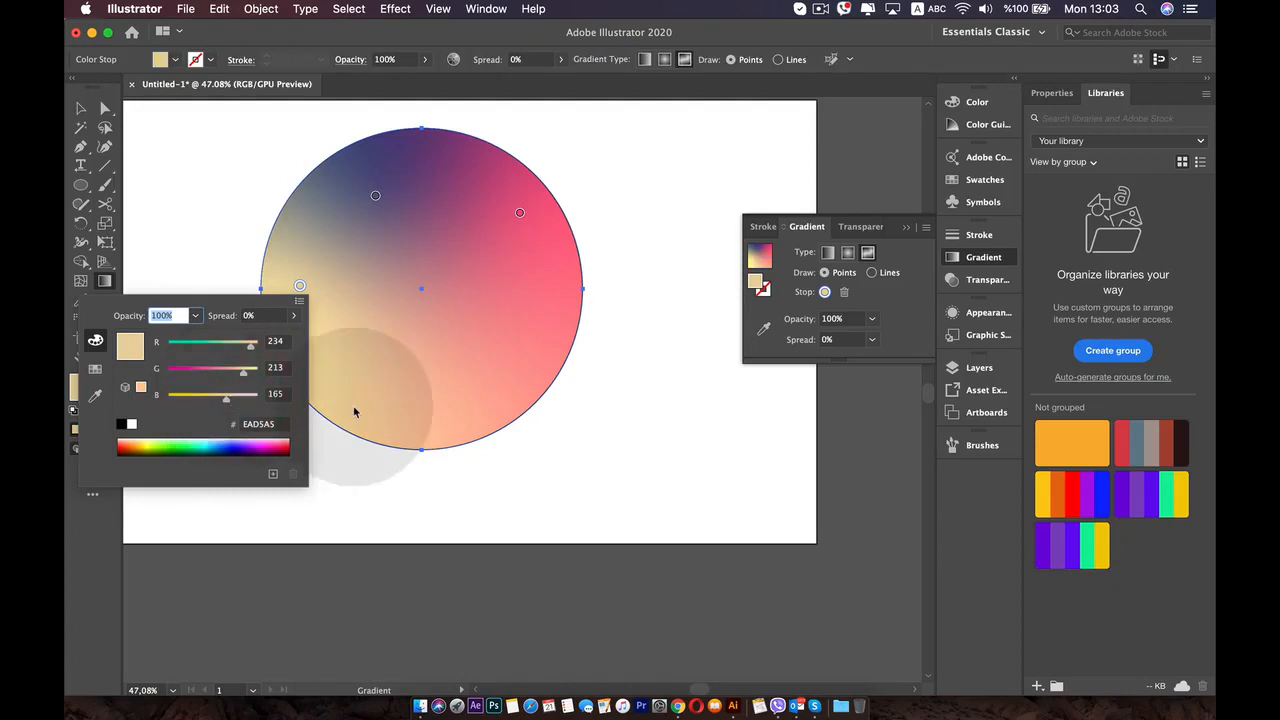
pyautogui.click(394, 414)
# - Add a color point near the circle's bottom edge and recolor it red with R 234, G 30, B 37
pyautogui.click(424, 428)
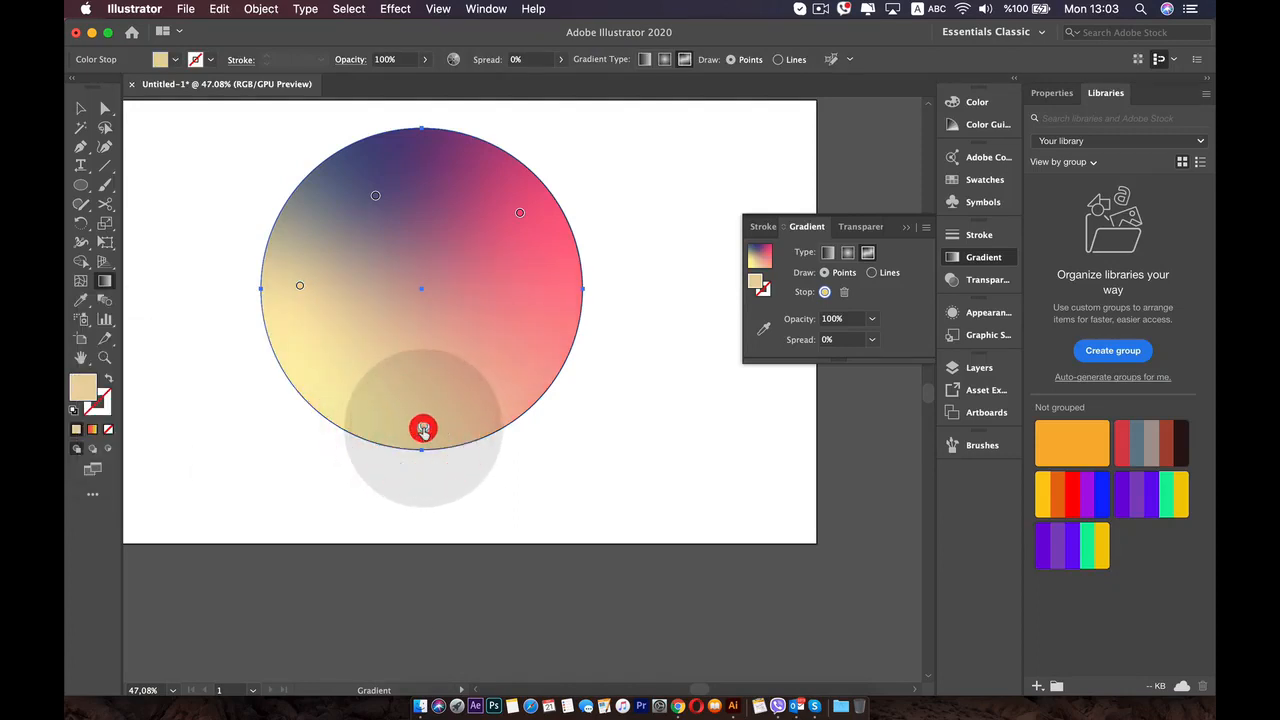
pyautogui.doubleClick(424, 428)
pyautogui.moveTo(364, 512); pyautogui.dragTo(303, 514)
pyautogui.click(306, 541)
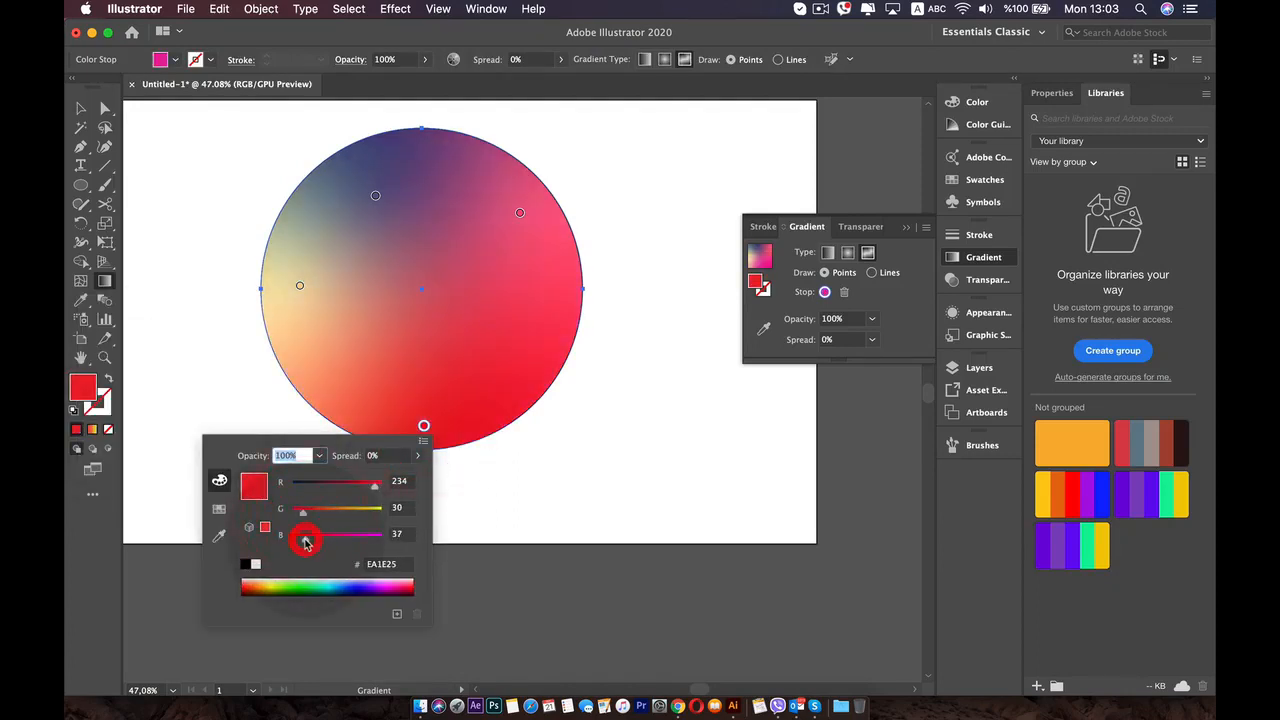
# - Add a color point at the circle's center and recolor it blue
pyautogui.click(420, 288)
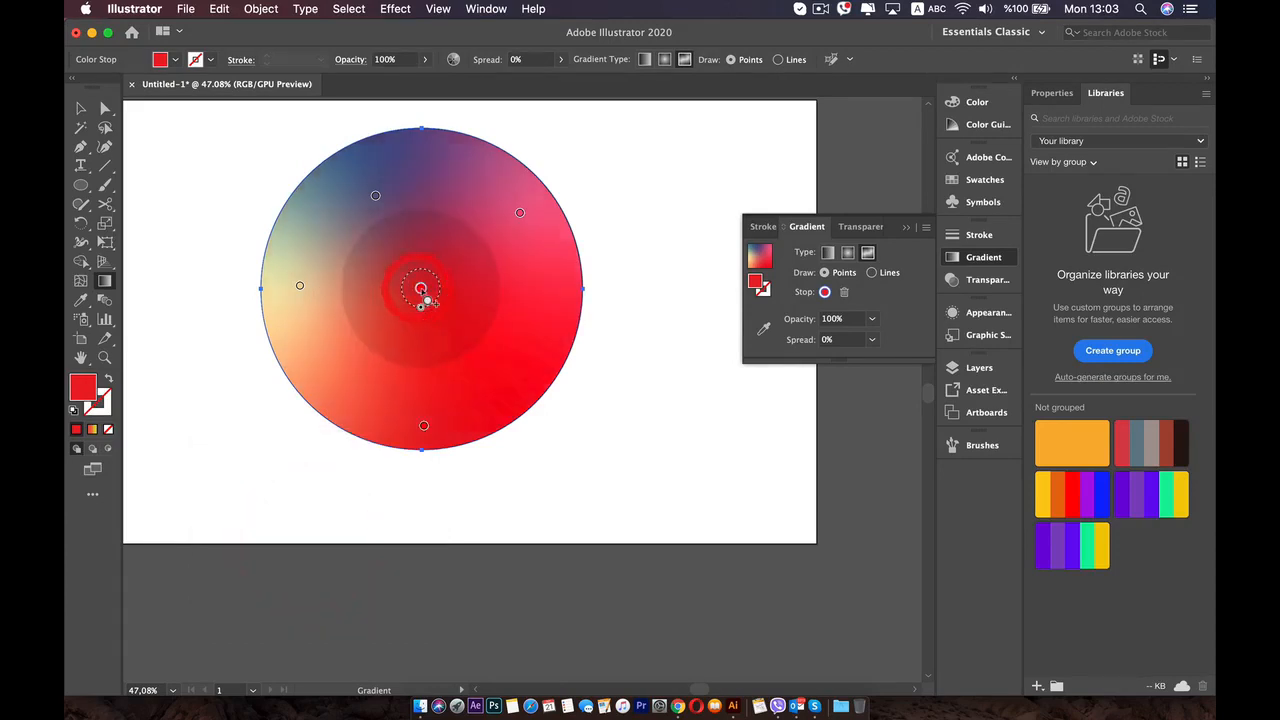
pyautogui.doubleClick(420, 288)
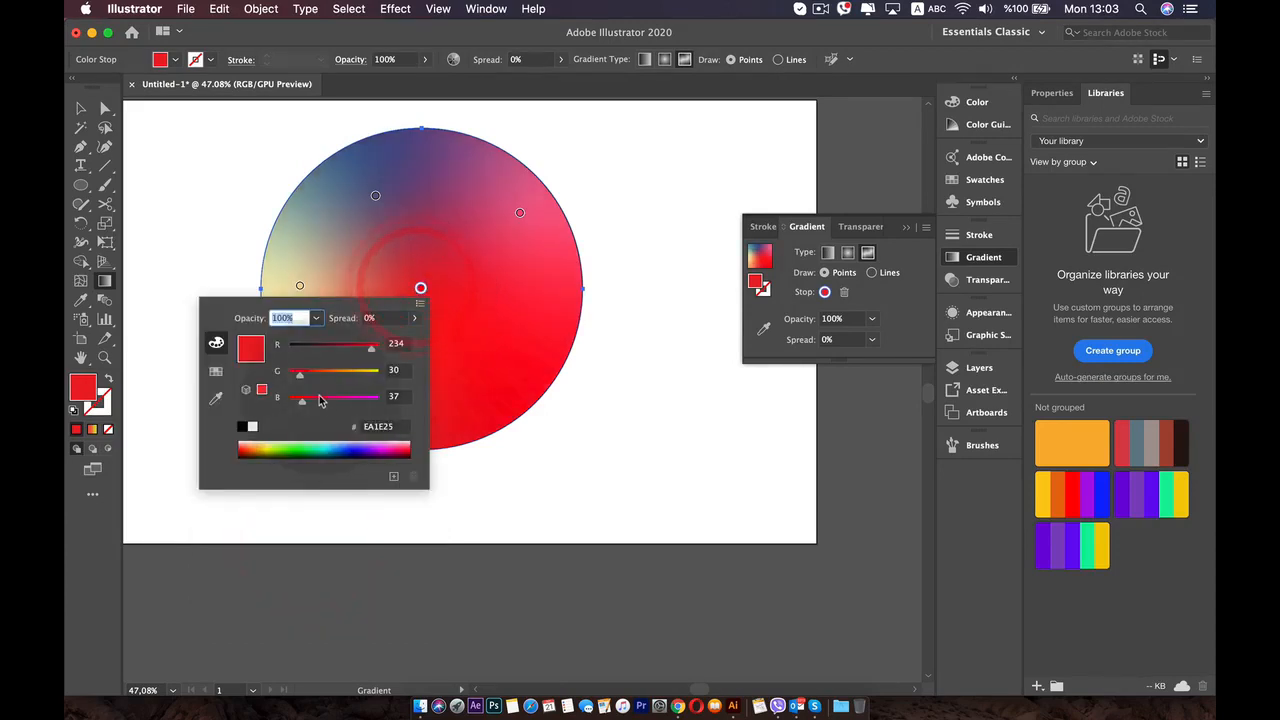
pyautogui.click(342, 372)
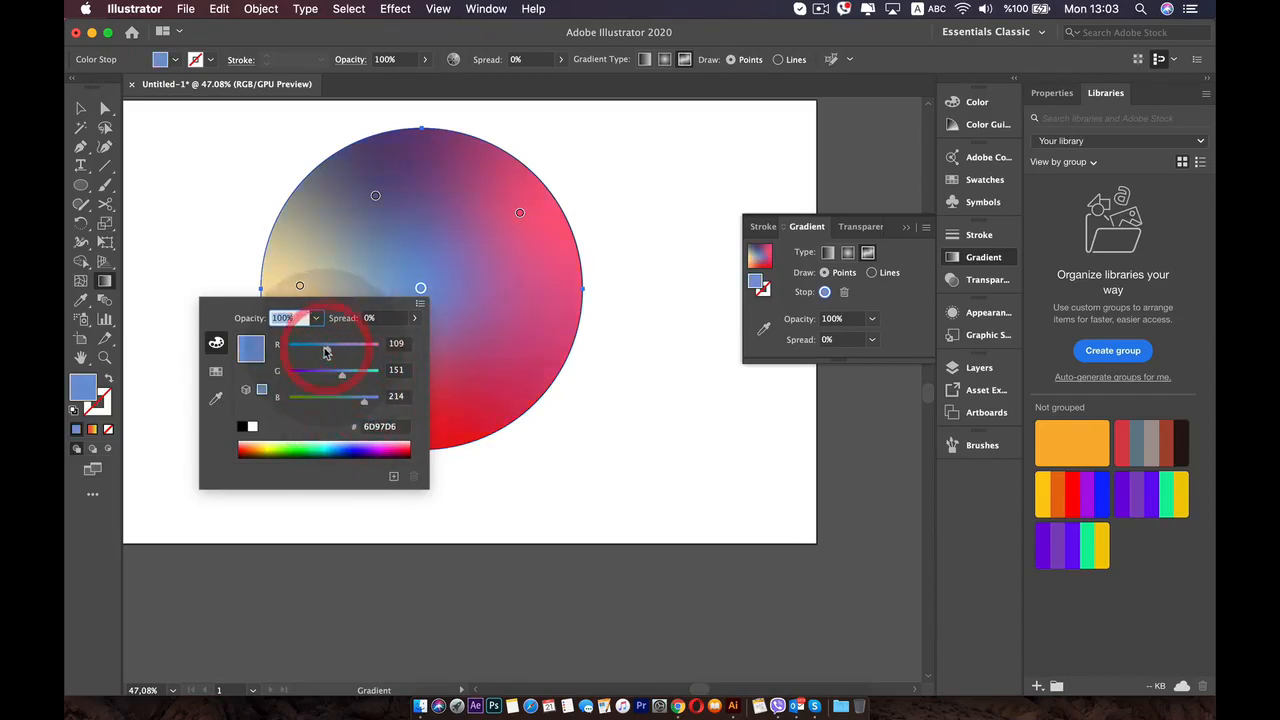
# - Reposition the blue point toward the circle's right edge and the pink and yellow points inward toward the center
pyautogui.moveTo(422, 290); pyautogui.dragTo(479, 302)
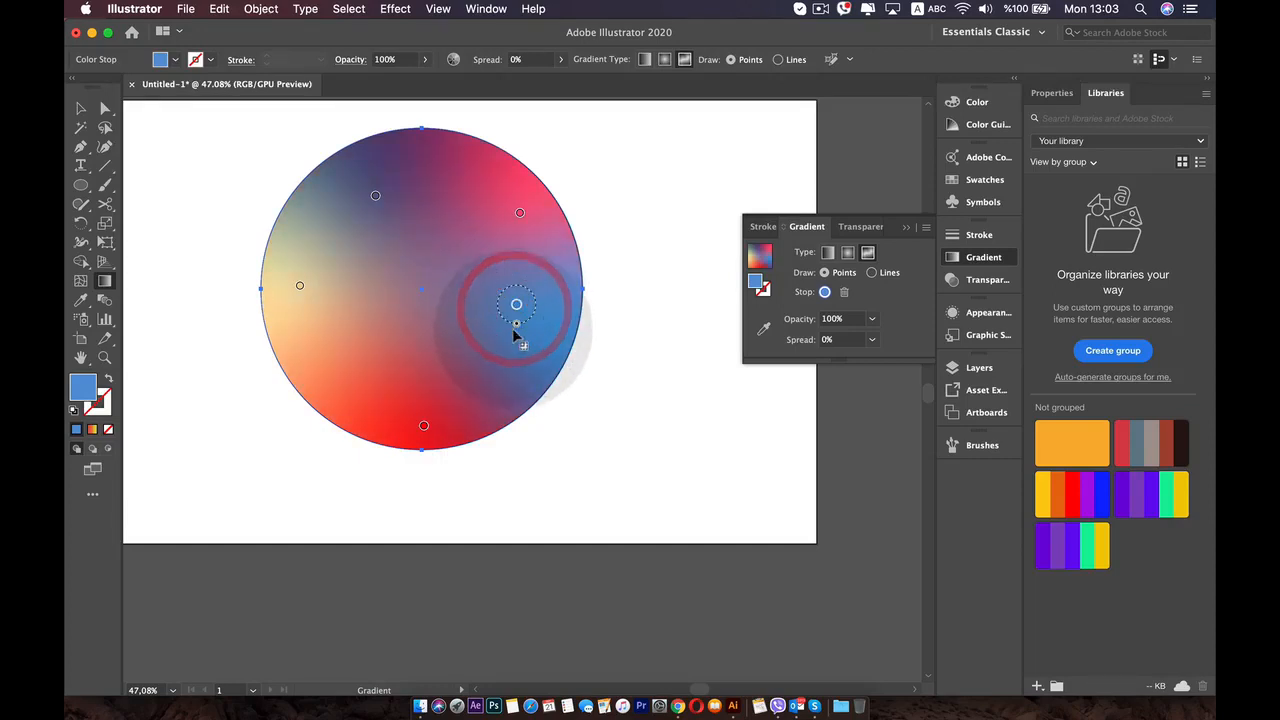
pyautogui.click(519, 213)
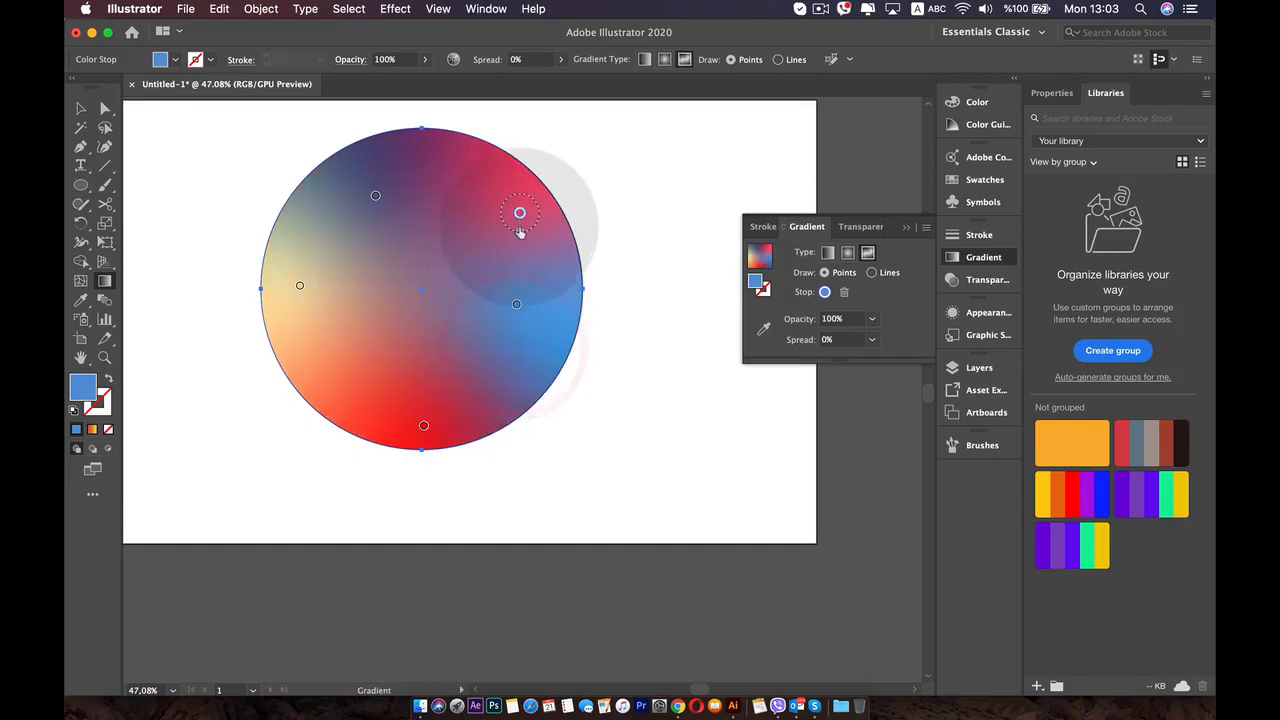
pyautogui.moveTo(520, 249); pyautogui.dragTo(434, 277)
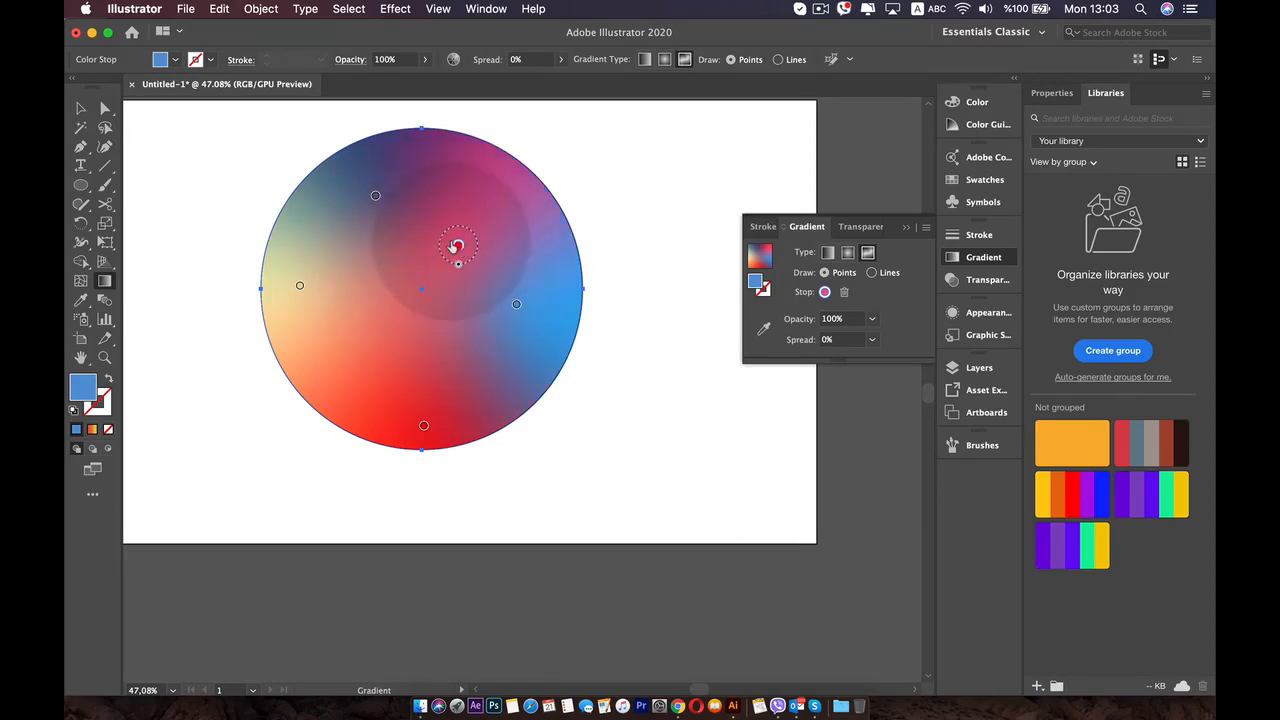
pyautogui.moveTo(299, 285); pyautogui.dragTo(336, 303)
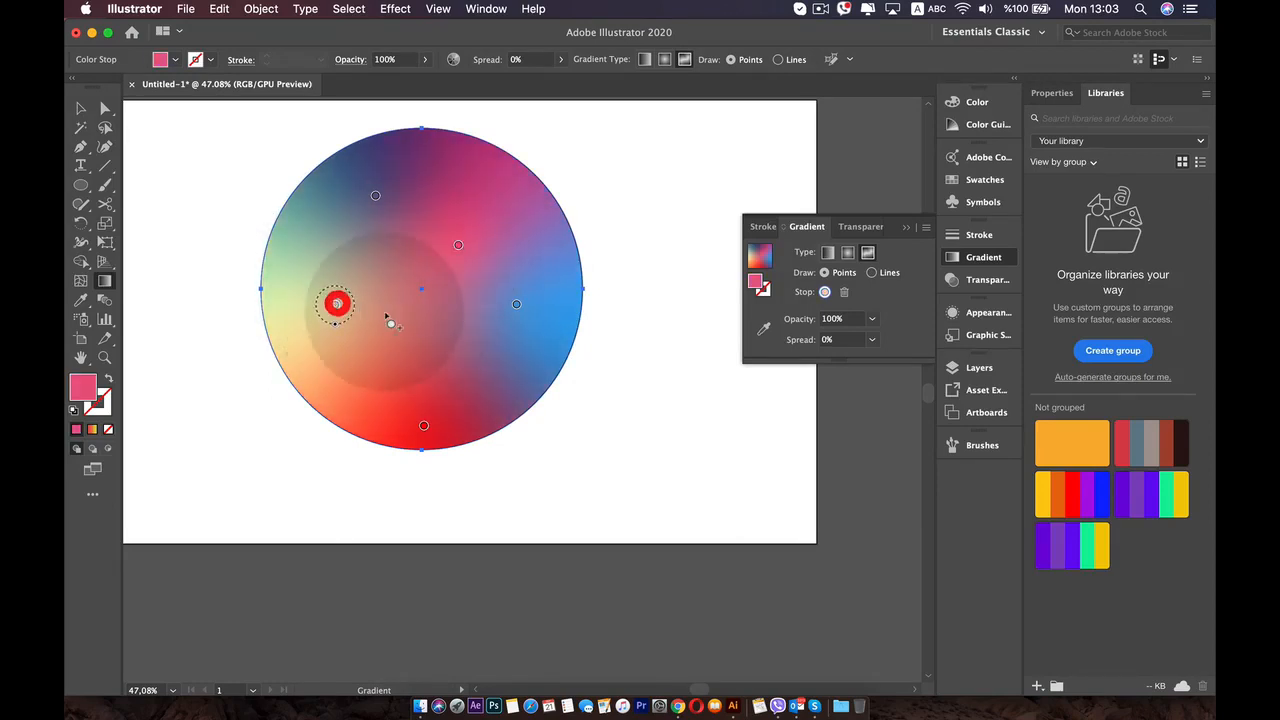
# - Add a color point just below the circle's center and recolor it crimson with R 216, G 48, B 79
pyautogui.click(430, 317)
pyautogui.doubleClick(432, 319)
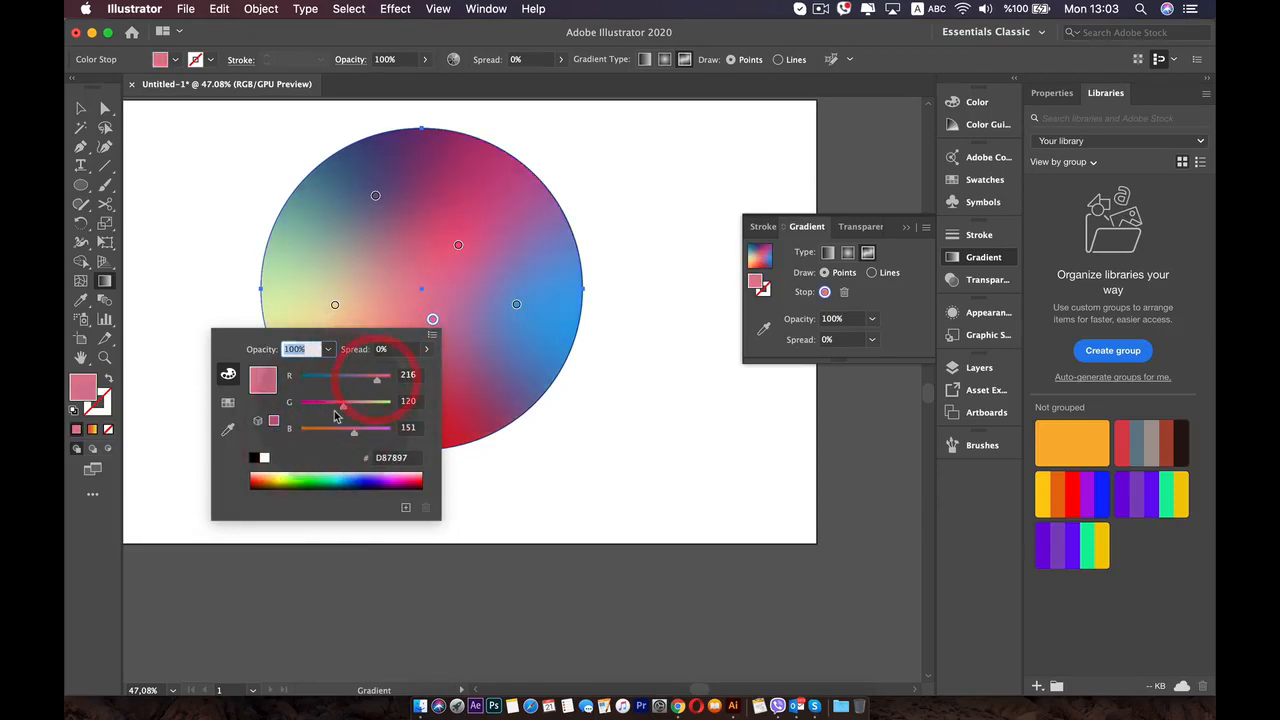
pyautogui.moveTo(338, 409); pyautogui.dragTo(316, 409)
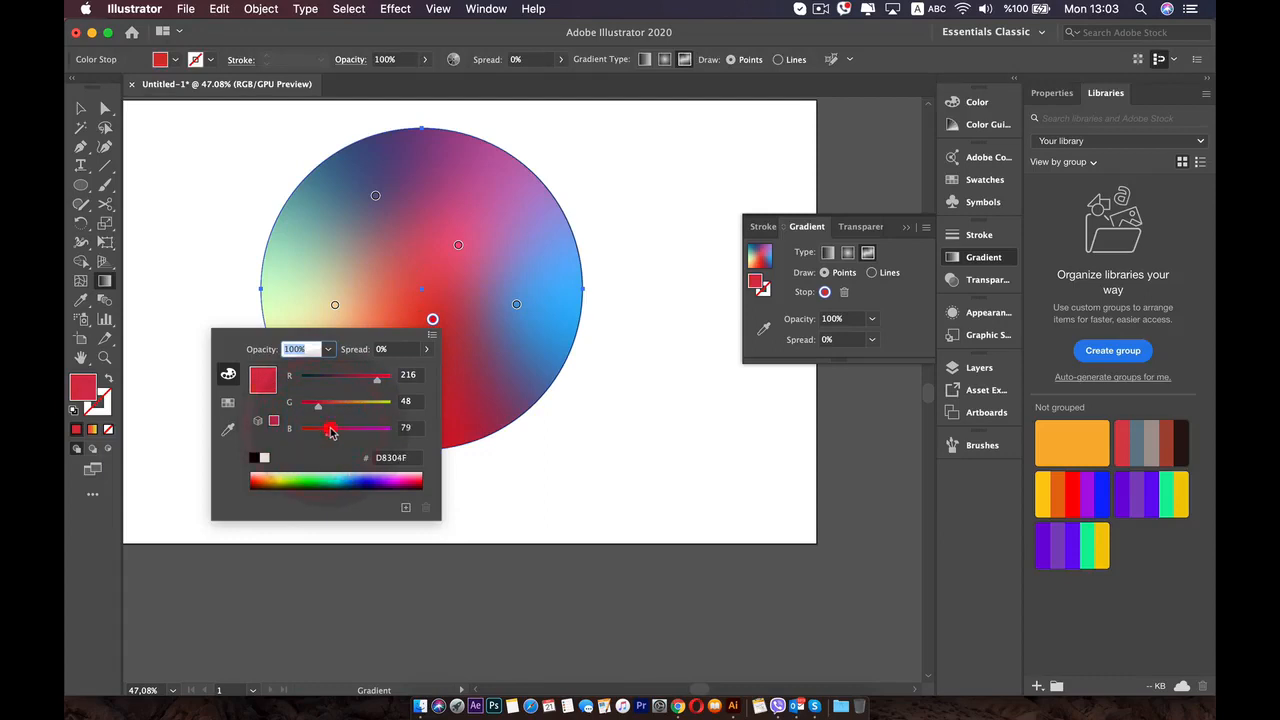
pyautogui.click(523, 314)
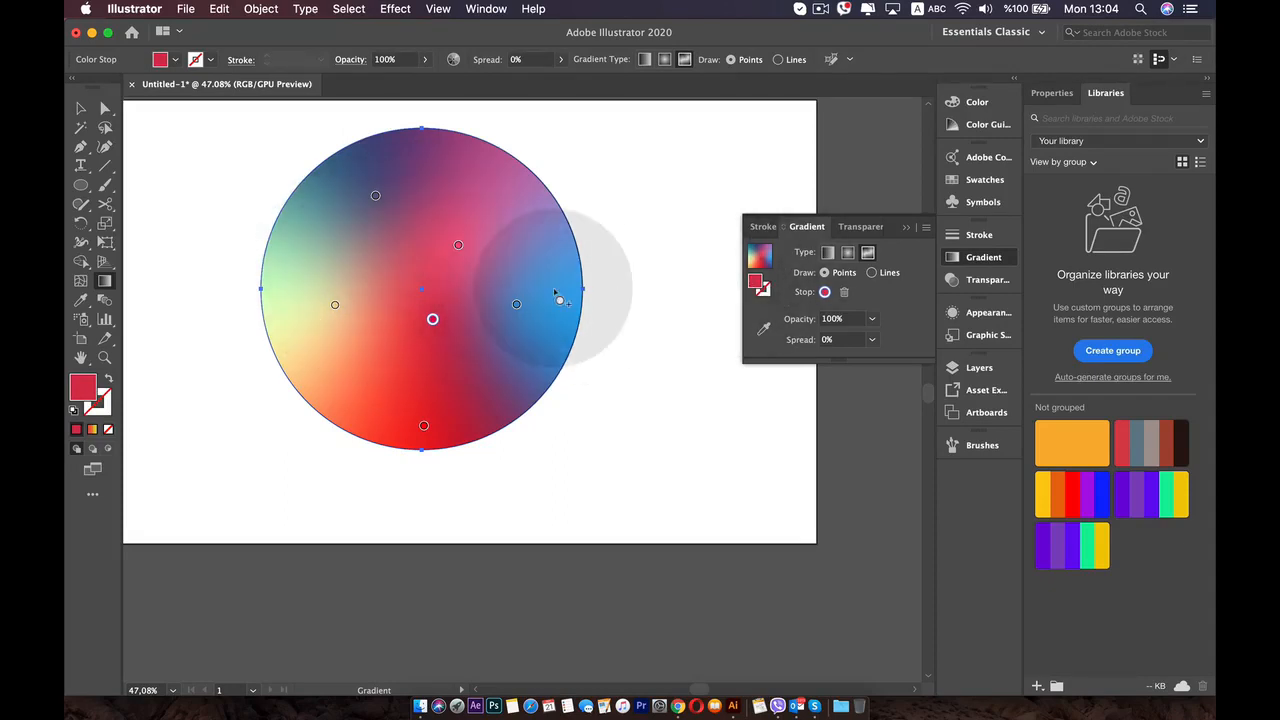
# - Set the freeform gradient to Lines mode and draw a curved line of white stops from the circle's top down its right side and back above center
pyautogui.click(872, 273)
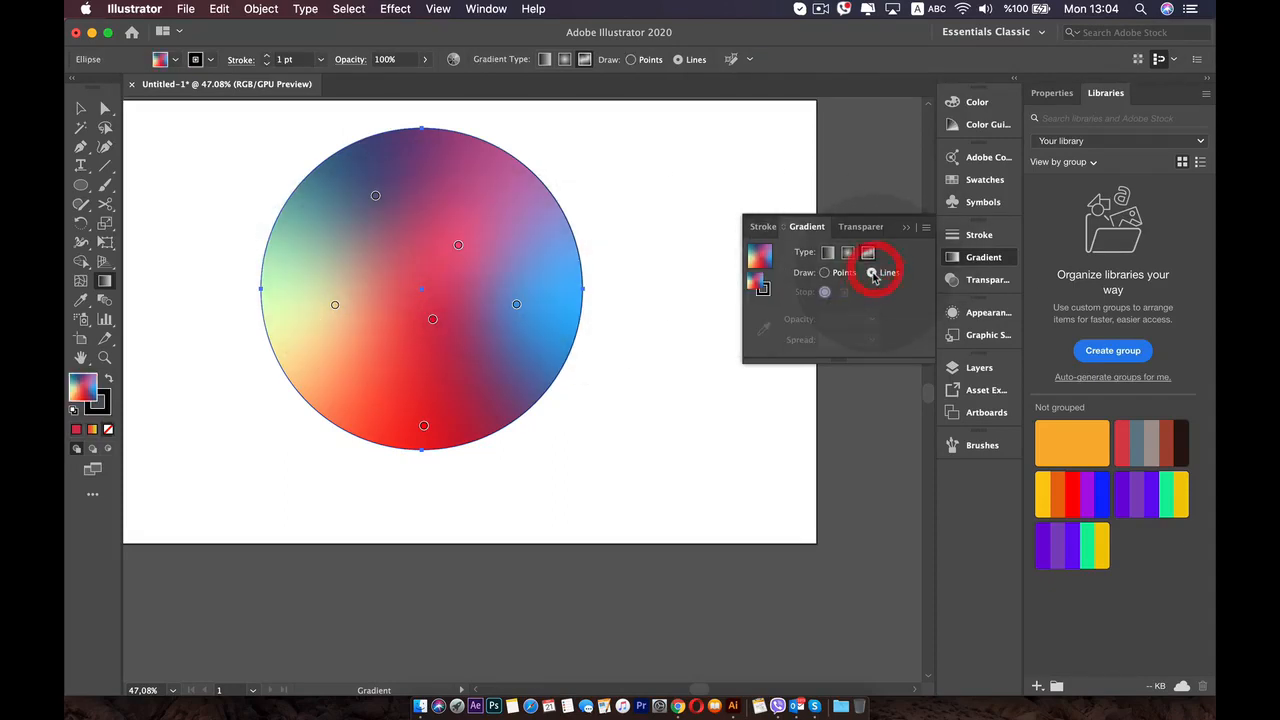
pyautogui.click(429, 163)
pyautogui.click(478, 190)
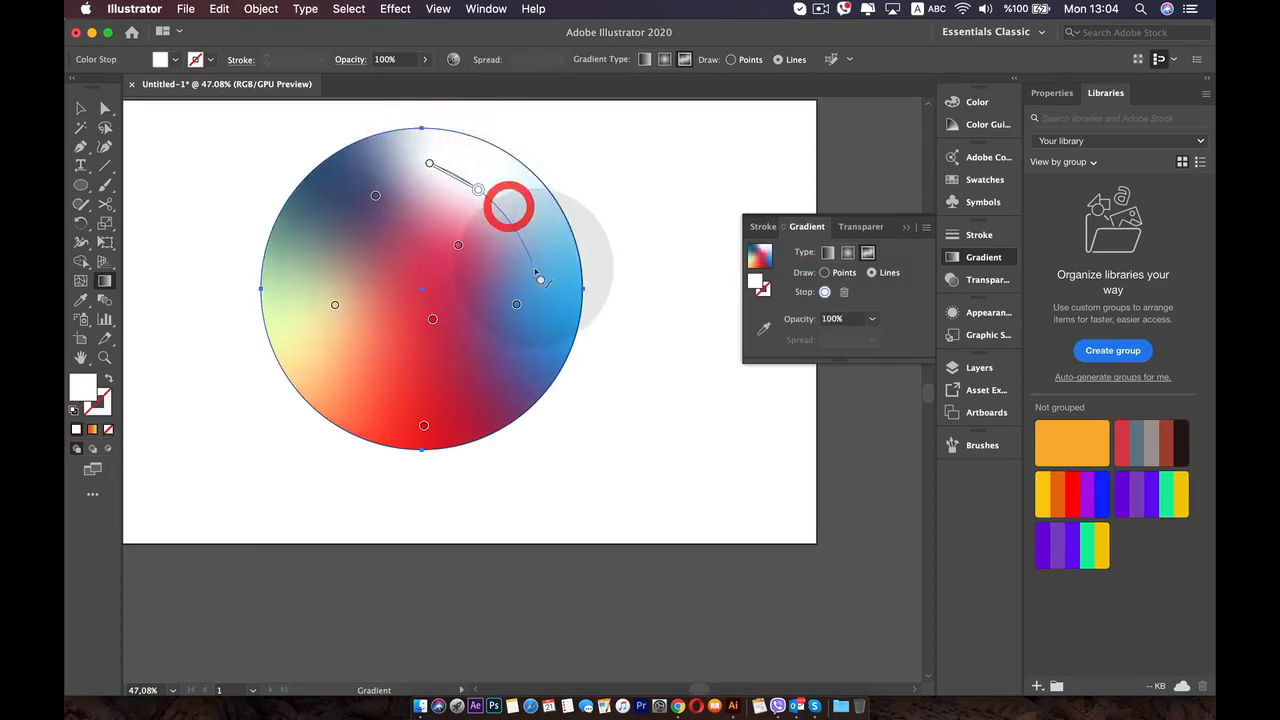
pyautogui.click(537, 277)
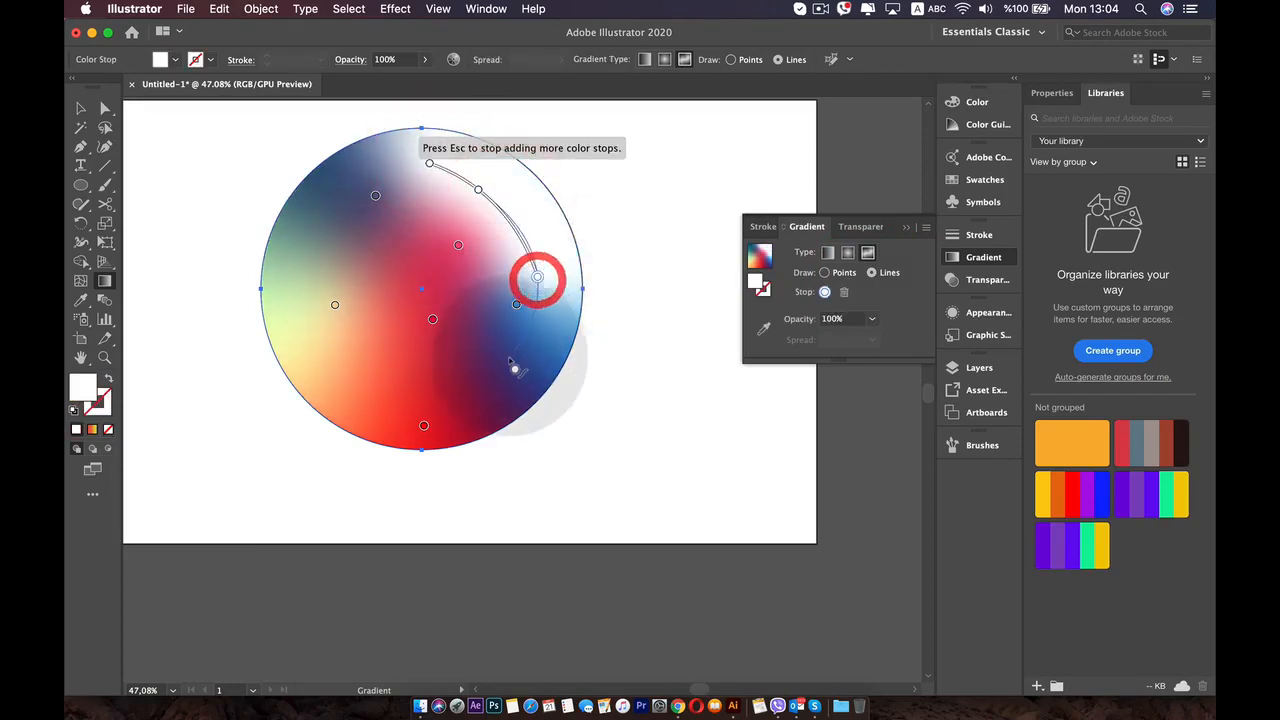
pyautogui.click(423, 245)
pyautogui.press('Escape')
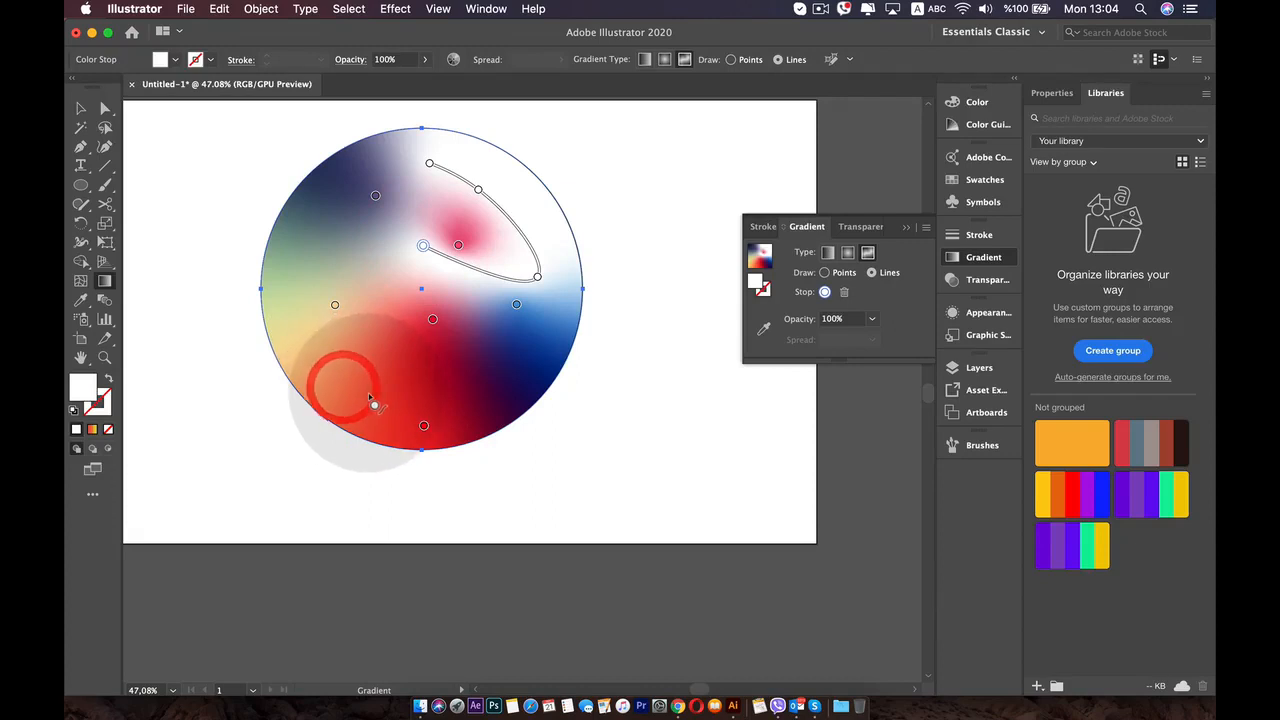
# - Extend the gradient line around the circle's left side and bottom, ending near the right edge
pyautogui.click(389, 410)
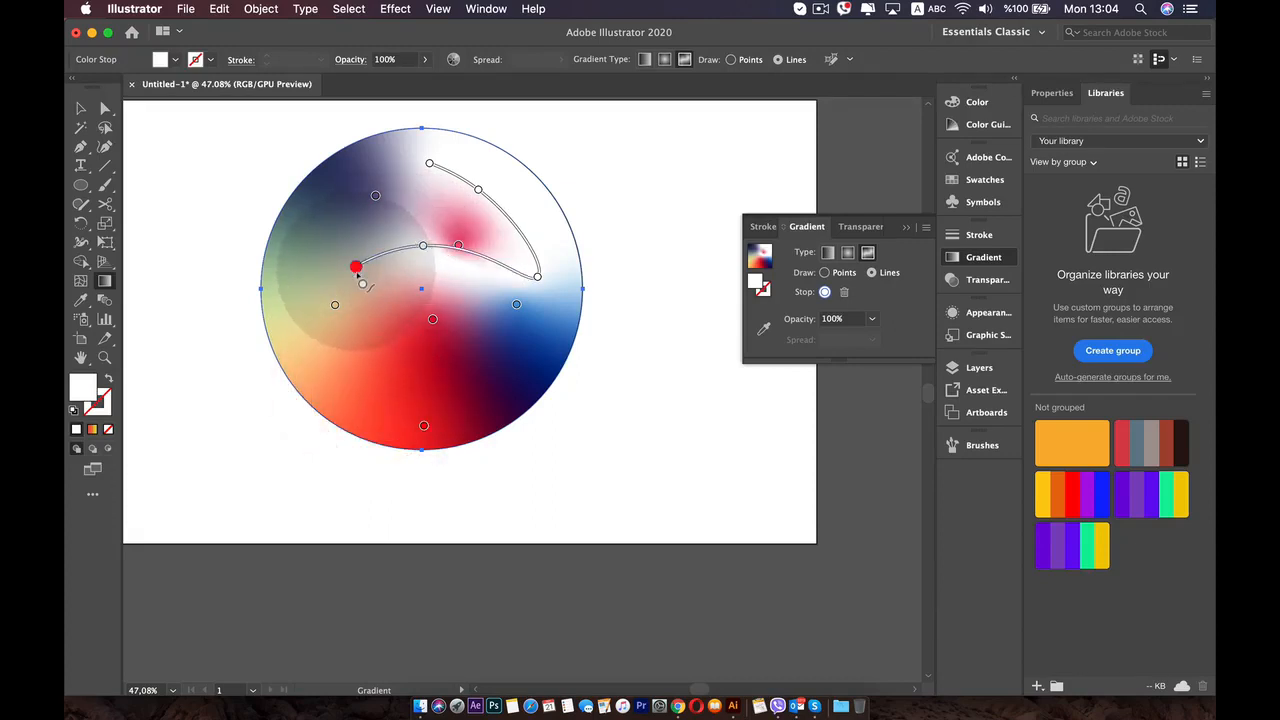
pyautogui.click(334, 304)
pyautogui.click(367, 399)
pyautogui.click(493, 397)
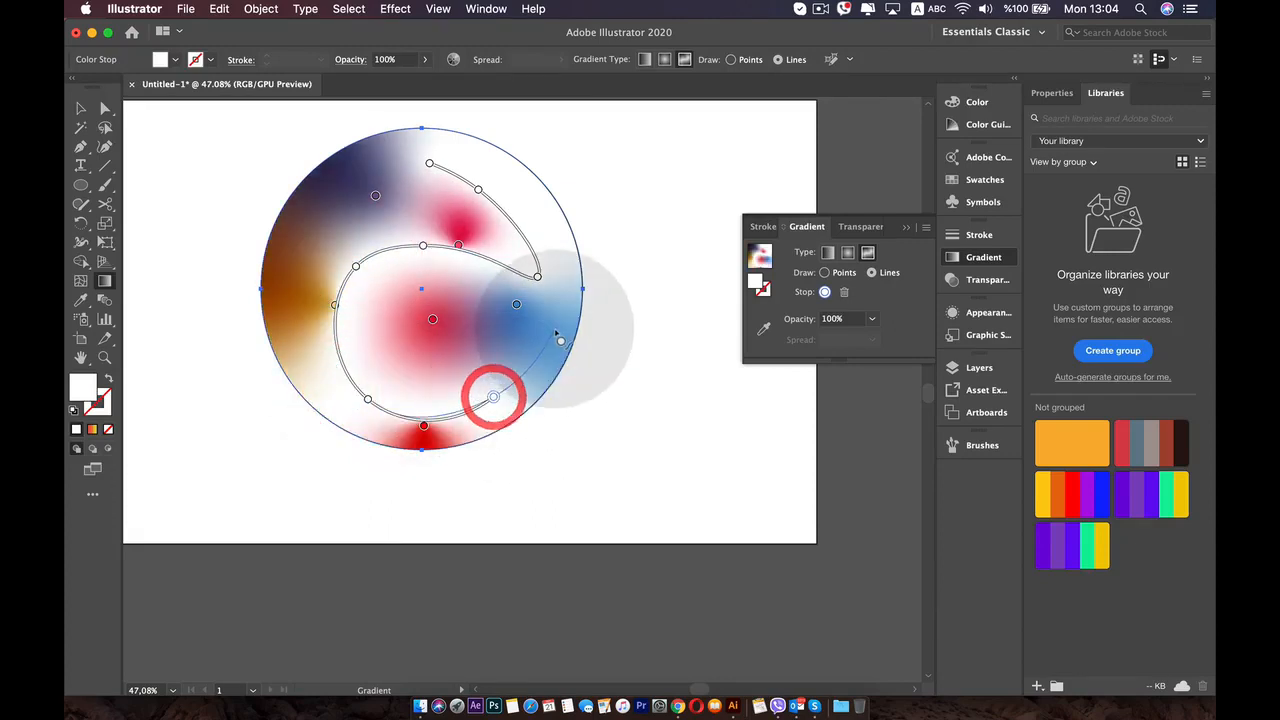
pyautogui.click(555, 332)
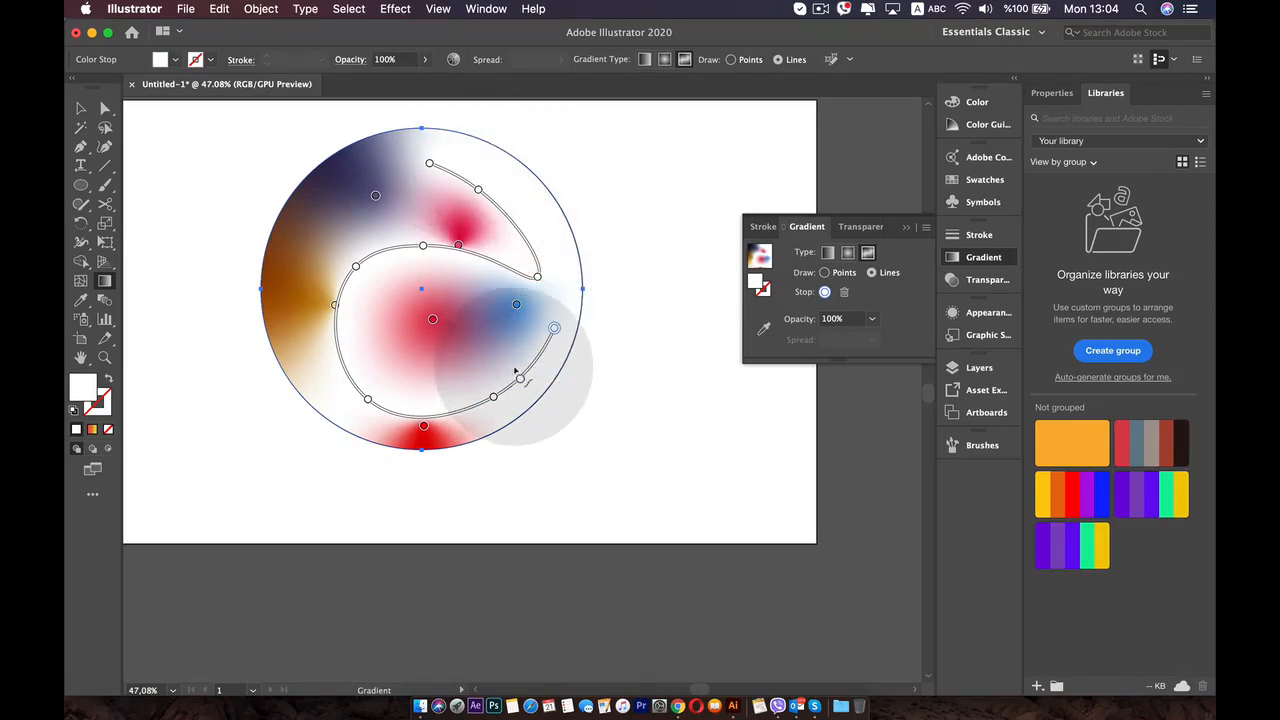
# - Recolor the line's stop above center cyan with R 89, G 255, B 255, and its right-hand stop magenta
pyautogui.doubleClick(422, 248)
pyautogui.moveTo(381, 305); pyautogui.dragTo(323, 304)
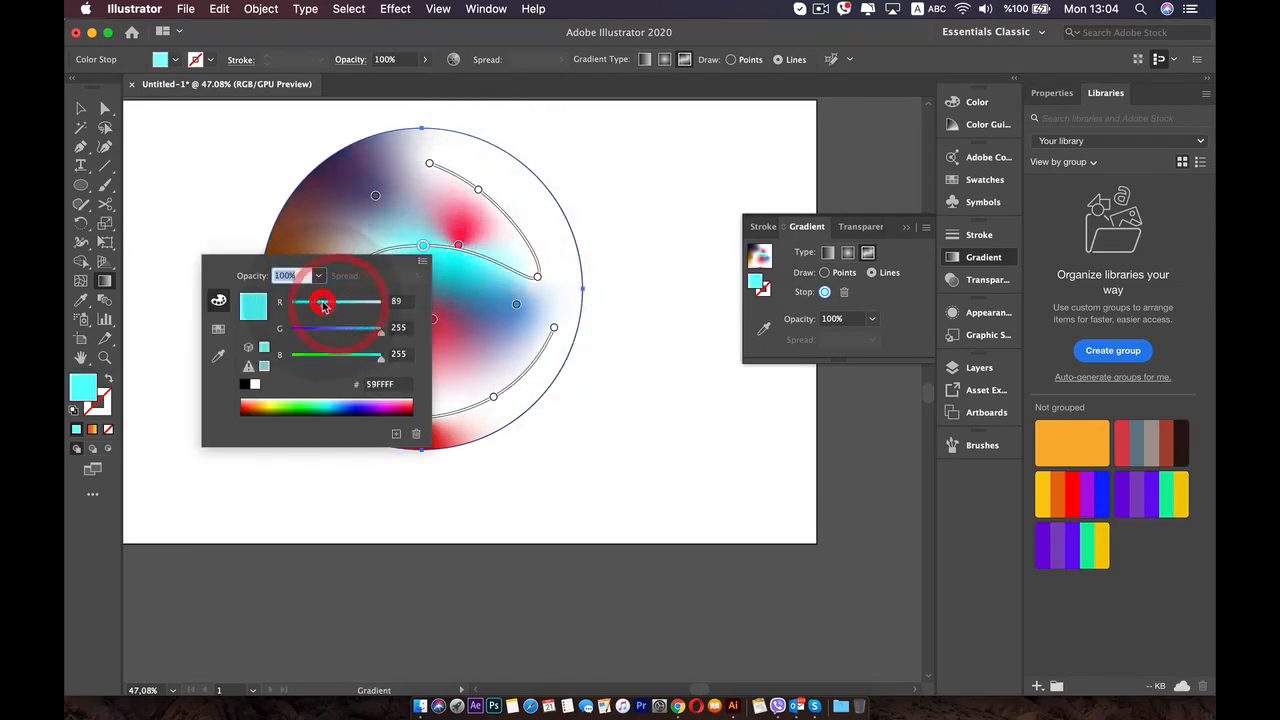
pyautogui.doubleClick(537, 276)
# - Delete the circle with the freeform gradient from the artboard
pyautogui.click(81, 108)
pyautogui.click(379, 217)
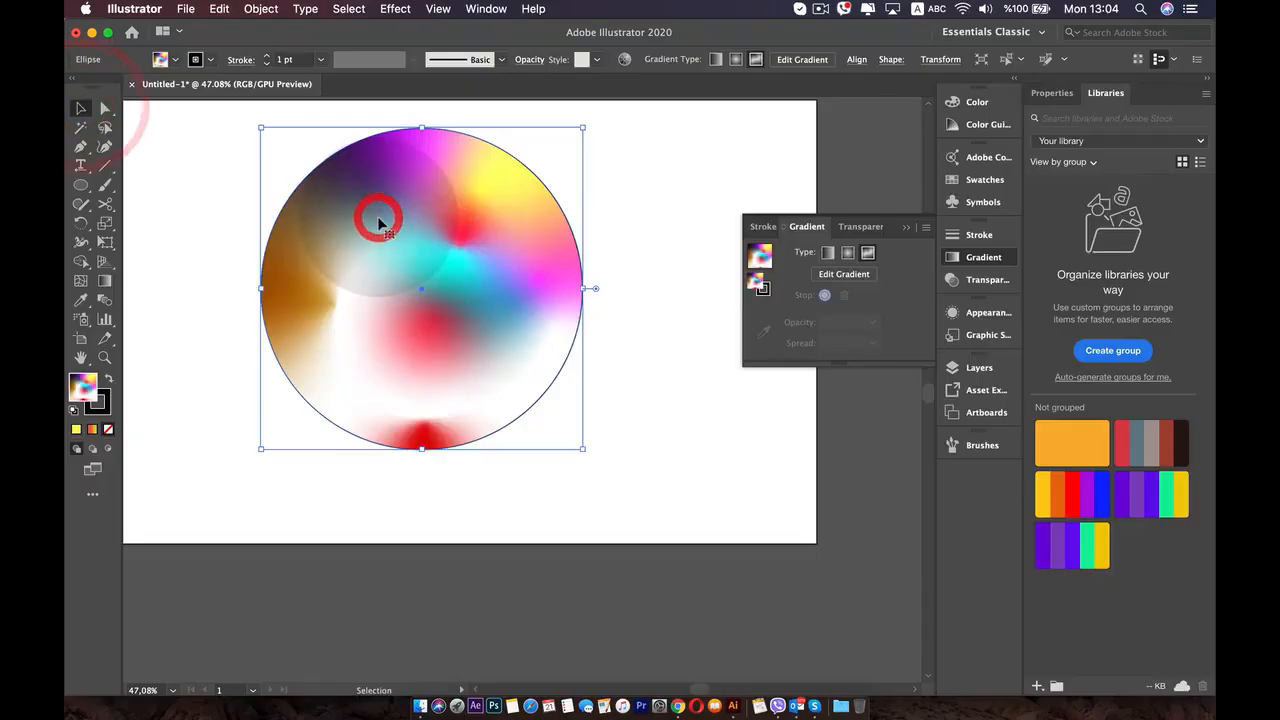
pyautogui.press('BackSpace')
# - Draw a new large white-filled circle and move it to the upper middle of the artboard
pyautogui.click(81, 185)
pyautogui.moveTo(356, 277); pyautogui.dragTo(461, 373)
pyautogui.press('v')
pyautogui.moveTo(414, 287); pyautogui.dragTo(514, 297)
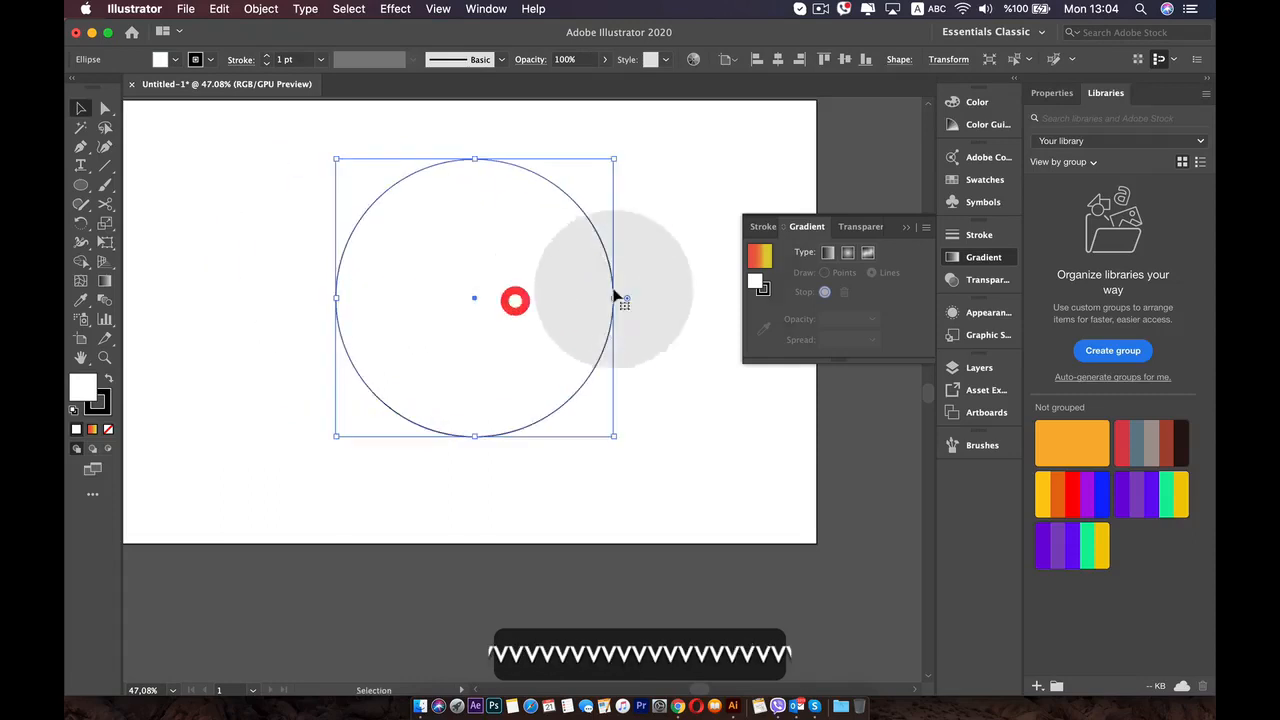
# - Apply a freeform gradient in Lines mode and draw a line from the point left of center, up and clockwise around inside the circle's edge
pyautogui.click(868, 254)
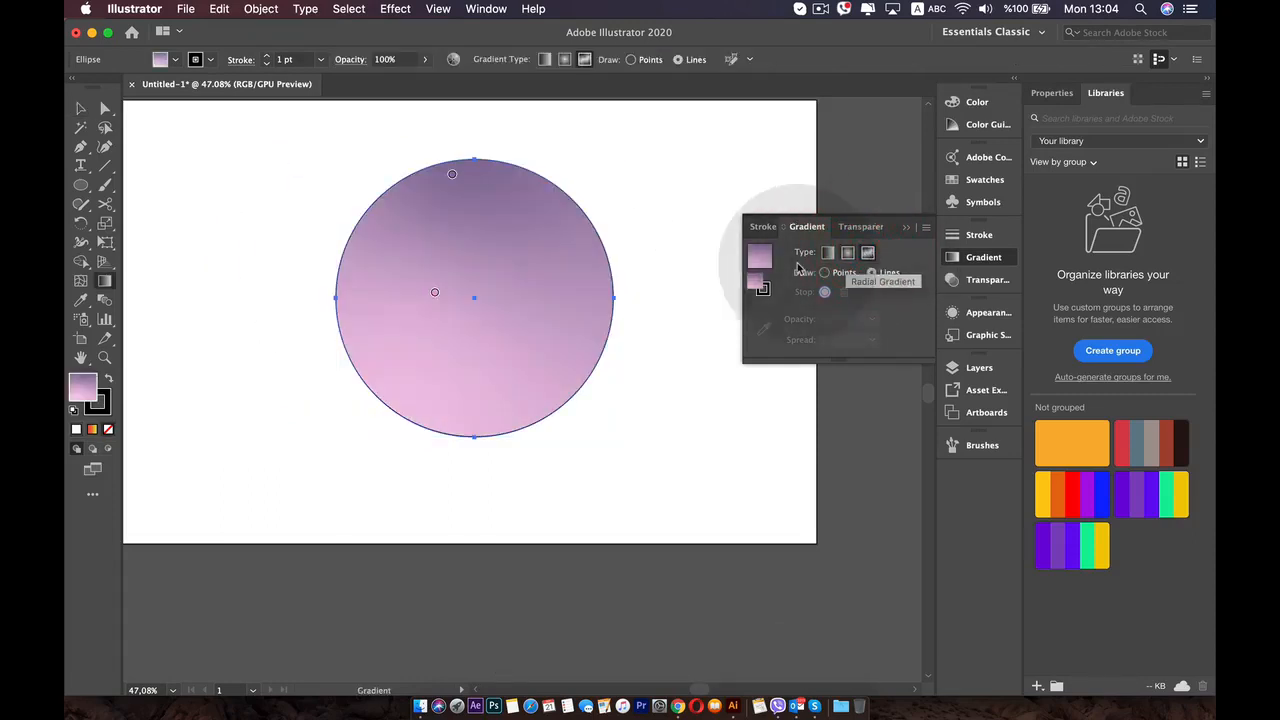
pyautogui.click(434, 292)
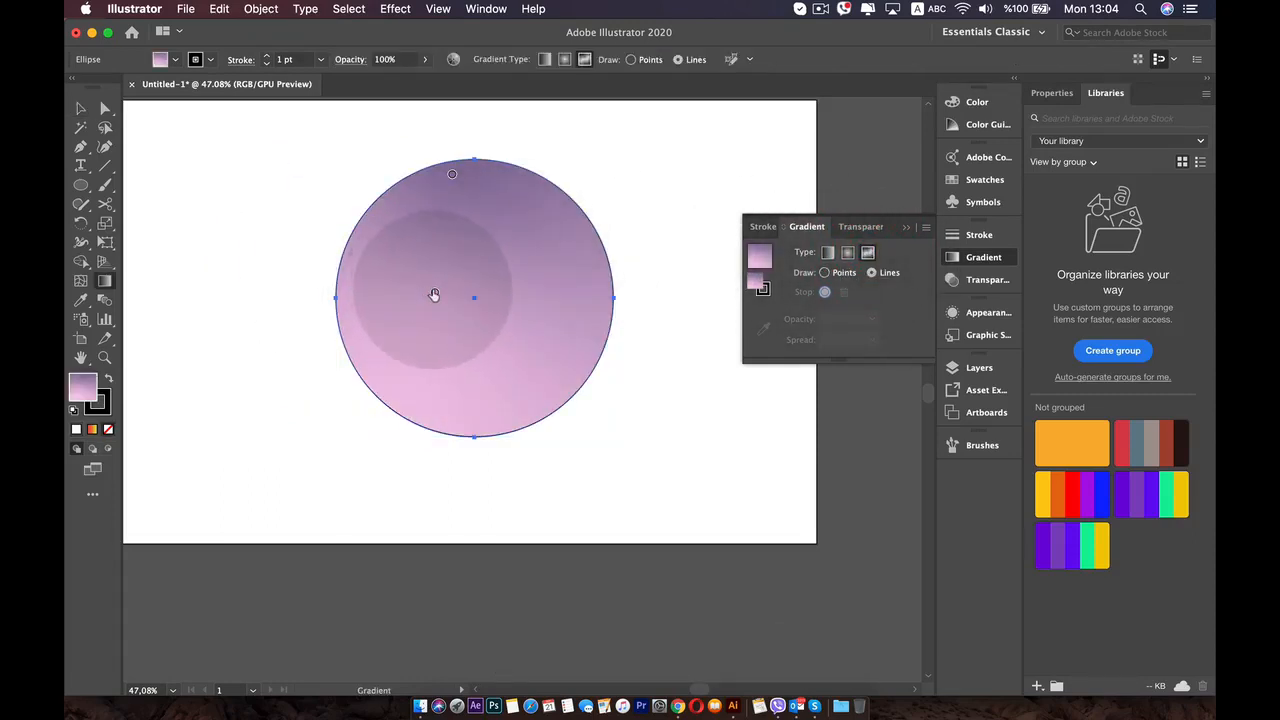
pyautogui.click(418, 226)
pyautogui.moveTo(427, 206); pyautogui.dragTo(425, 201)
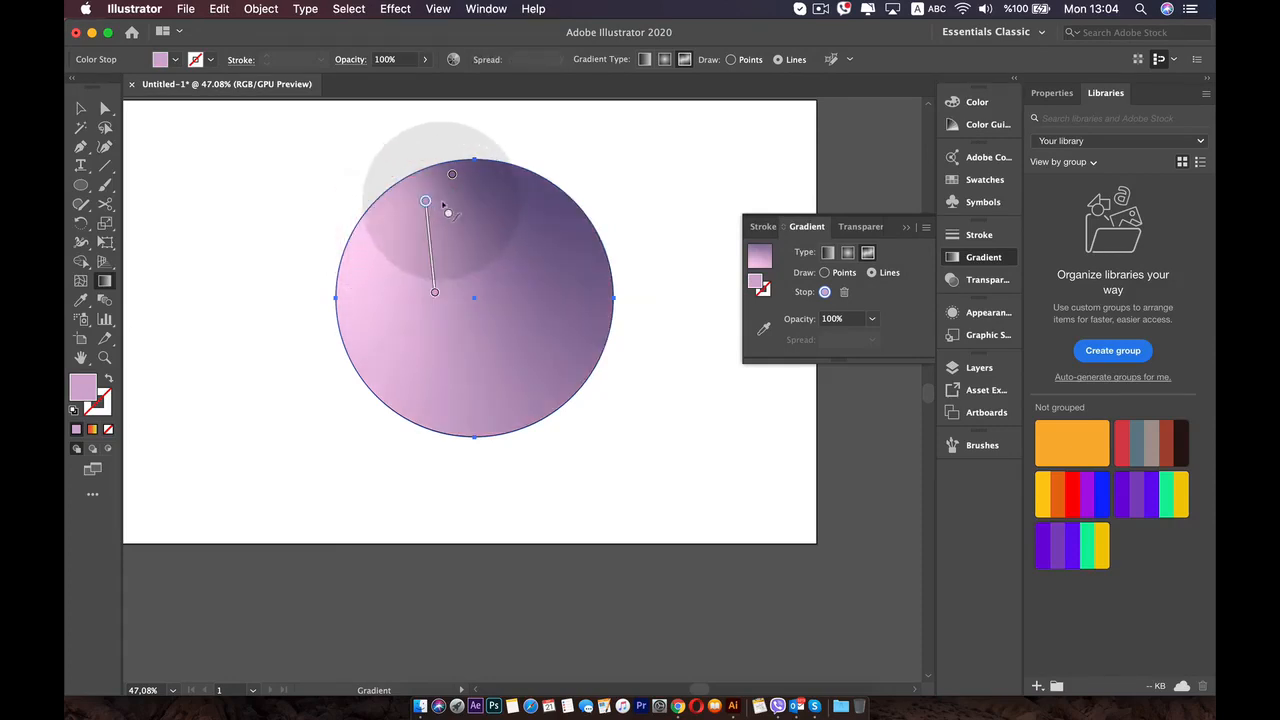
pyautogui.click(463, 205)
pyautogui.click(564, 236)
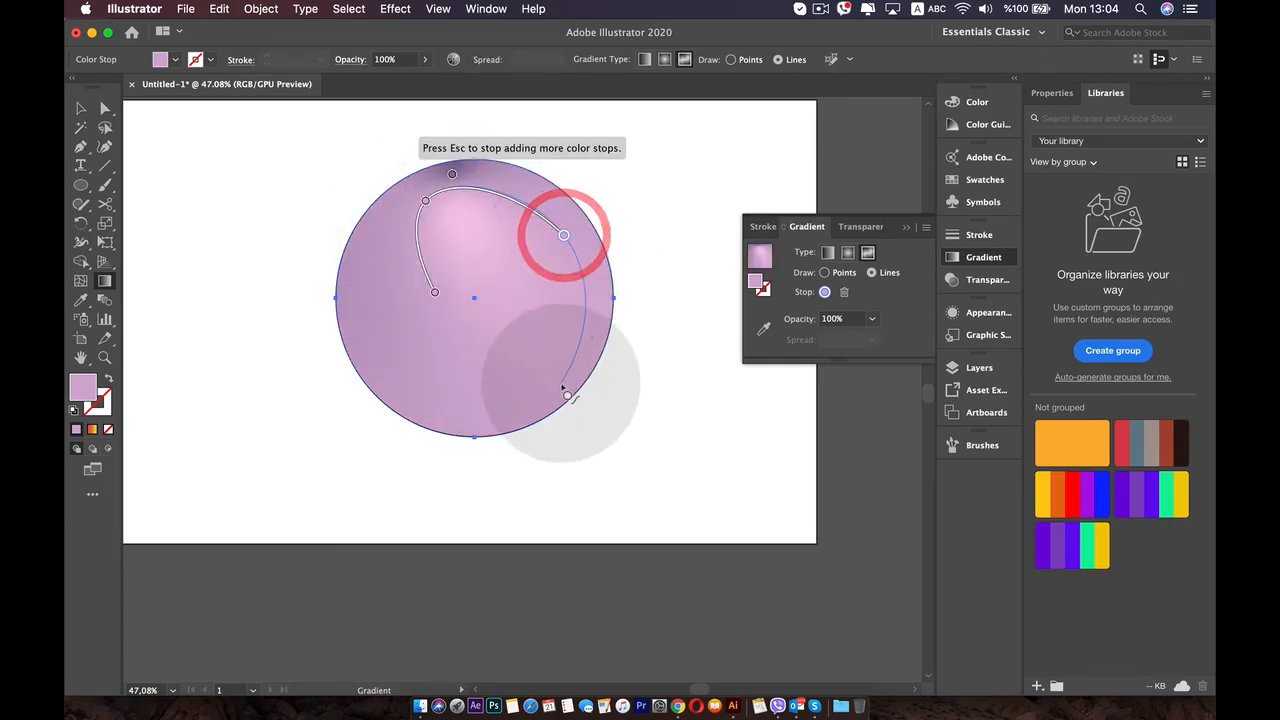
pyautogui.click(558, 382)
pyautogui.click(401, 388)
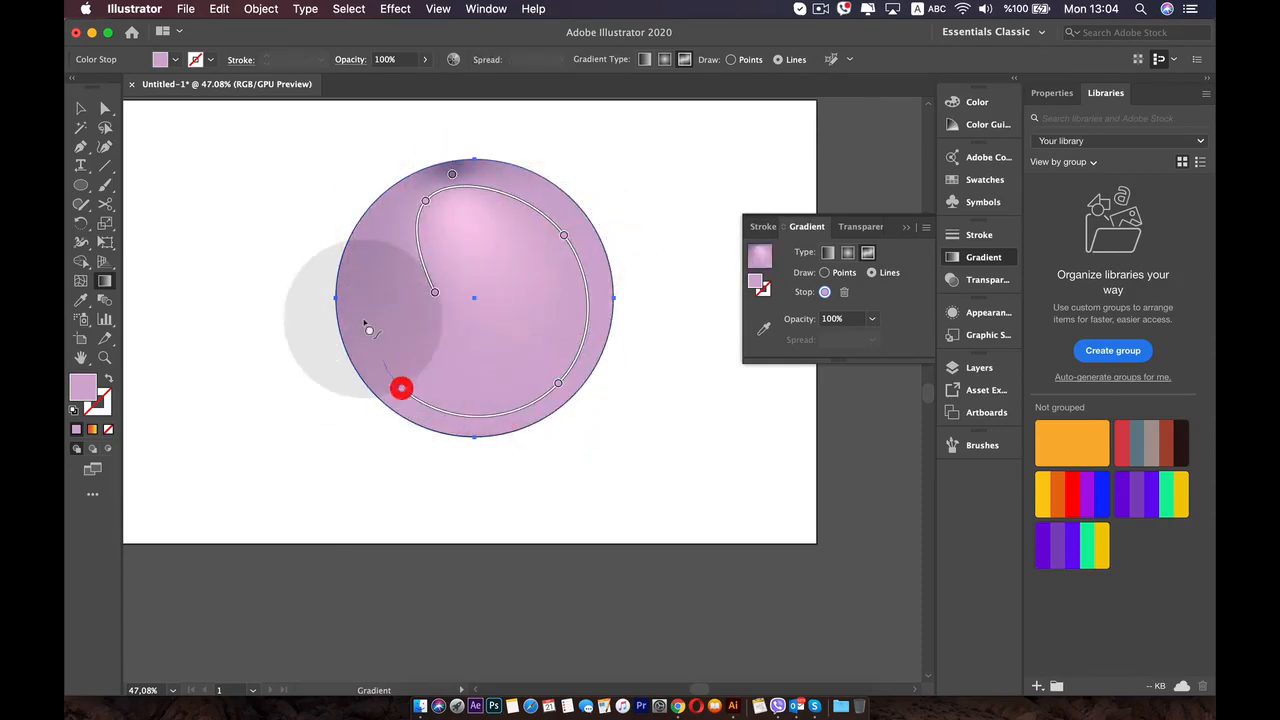
pyautogui.click(359, 250)
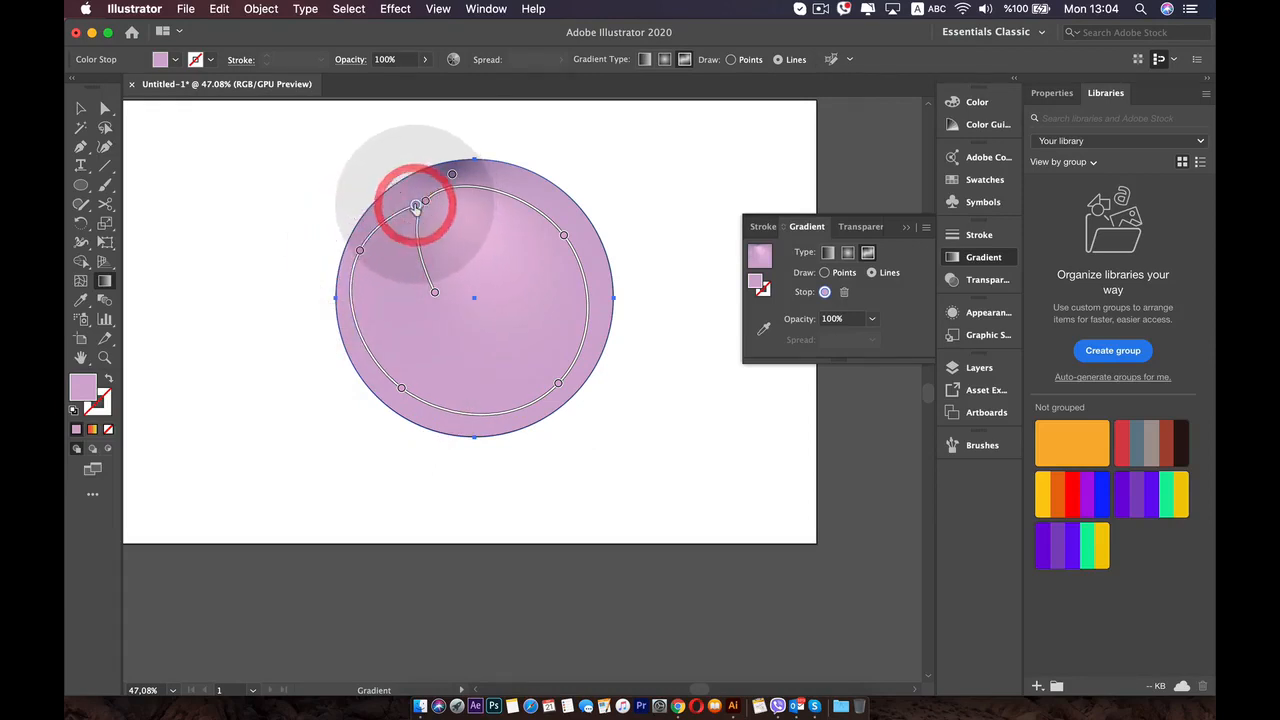
# - Recolor the gradient line's upper-left end stop magenta with R 211, G 60, B 209, and its upper-right stop pink
pyautogui.doubleClick(416, 207)
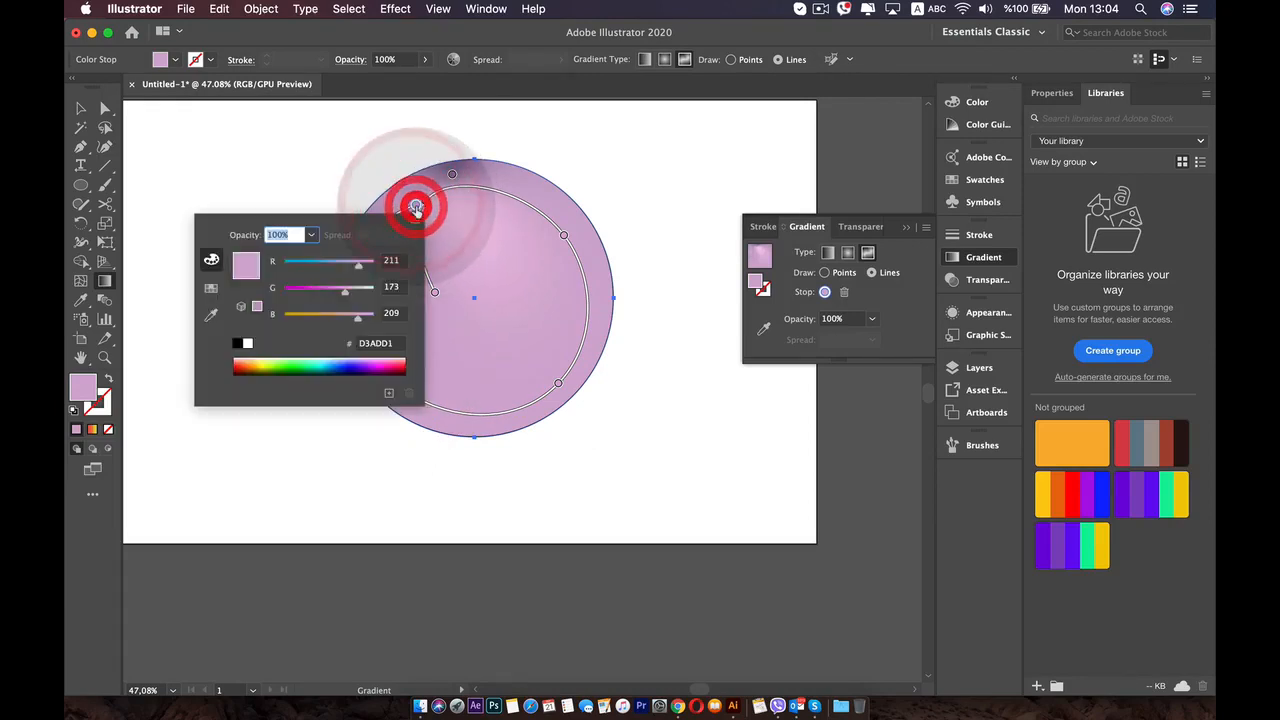
pyautogui.click(305, 289)
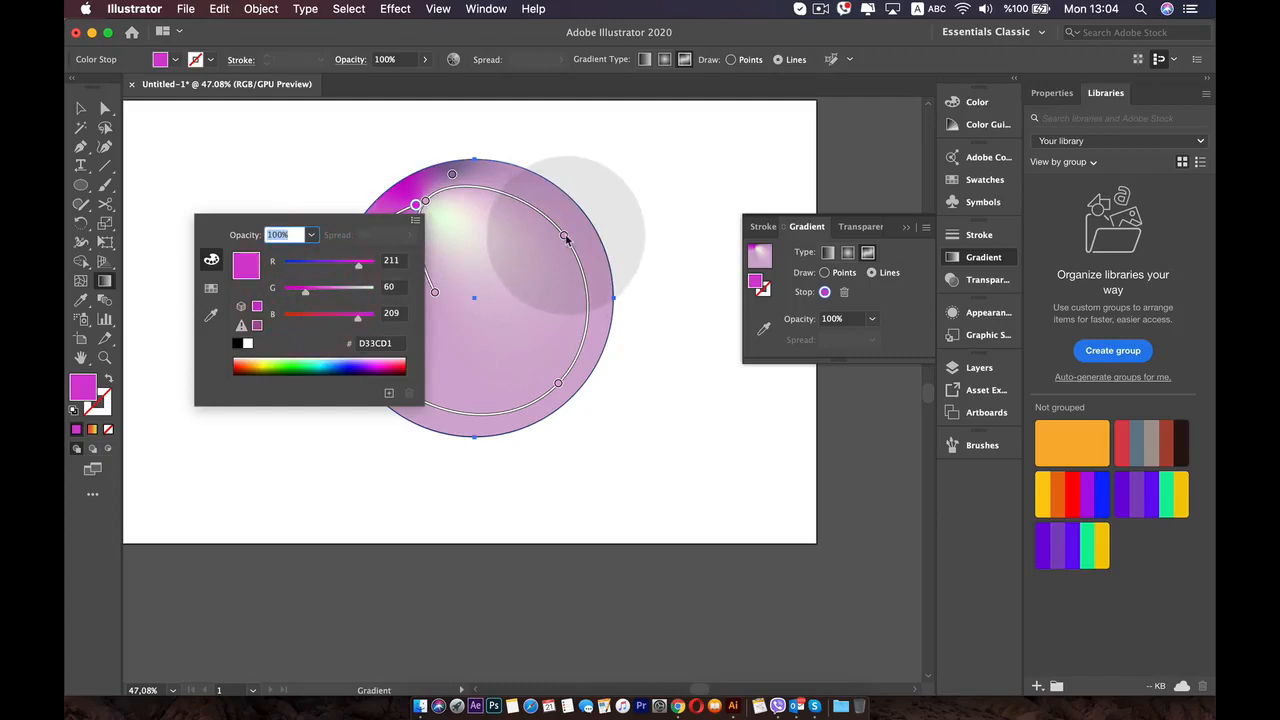
pyautogui.doubleClick(565, 237)
pyautogui.click(470, 294)
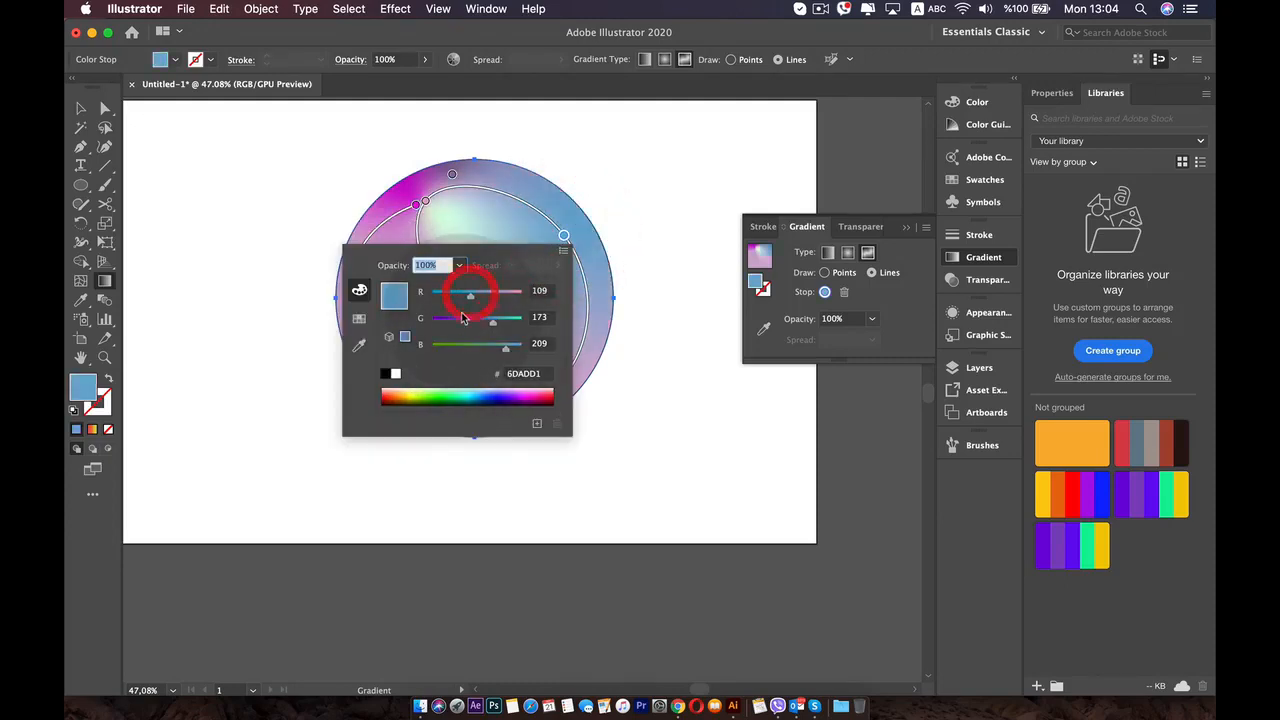
pyautogui.click(459, 320)
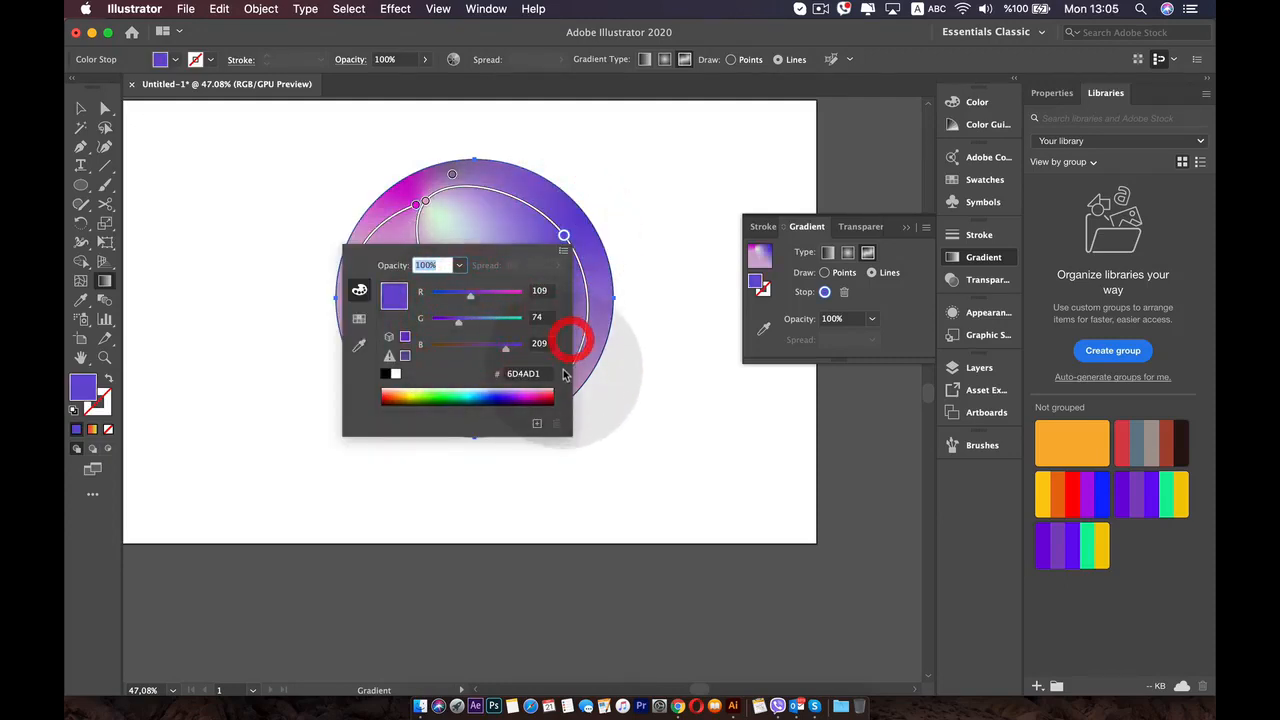
pyautogui.click(541, 393)
pyautogui.click(592, 335)
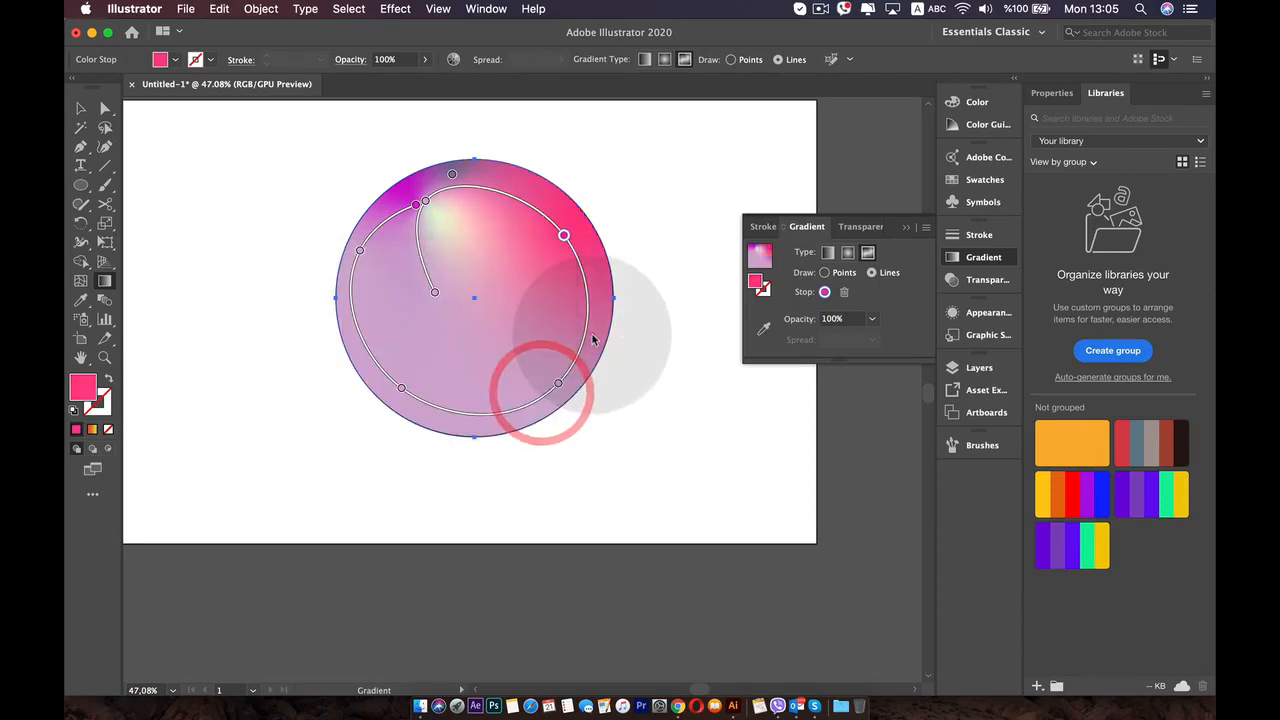
# - Recolor the gradient line's lower-right stop light blue with R 21, G 186, B 255
pyautogui.click(553, 375)
pyautogui.press('super+z')
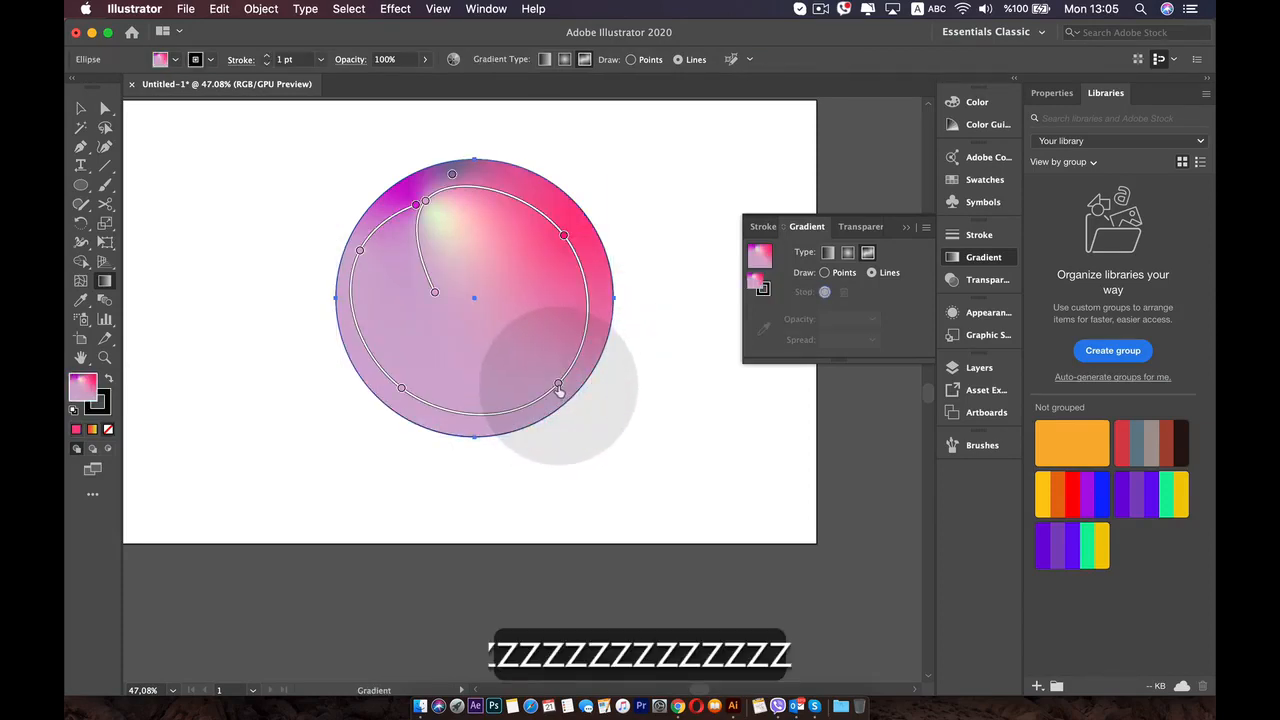
pyautogui.doubleClick(558, 385)
pyautogui.click(437, 491)
pyautogui.click(410, 543)
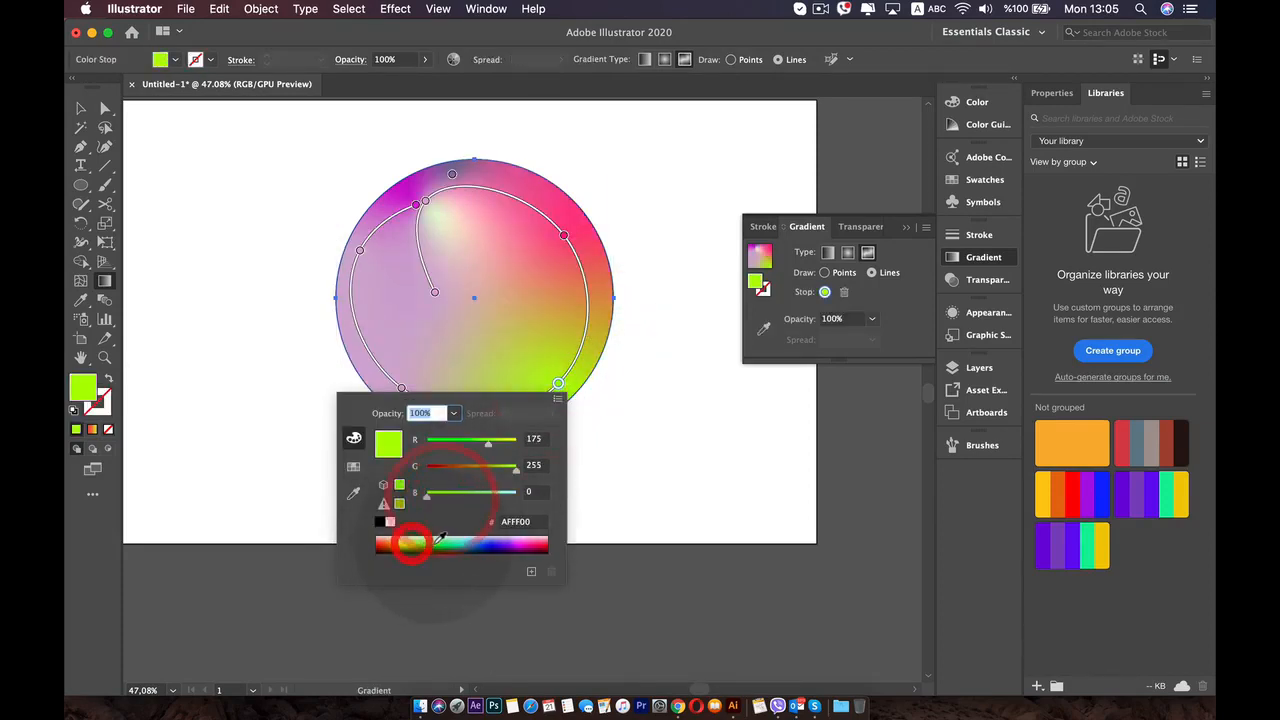
pyautogui.click(470, 543)
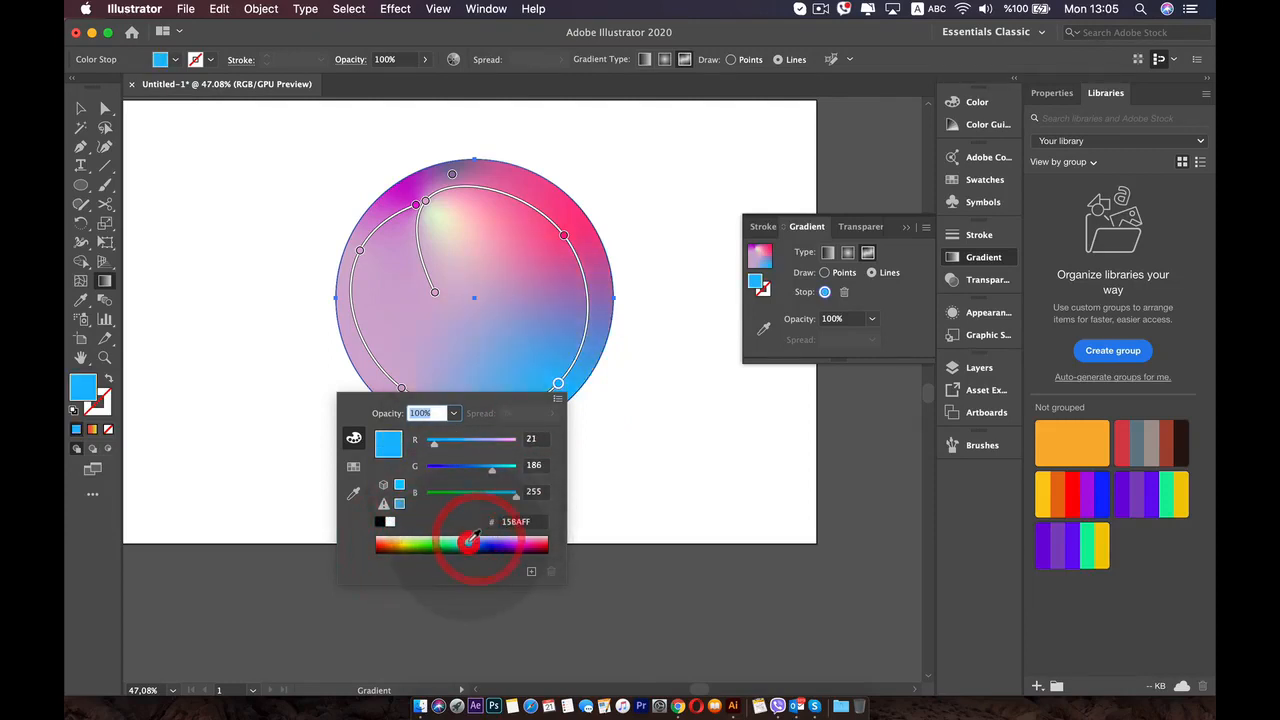
# - Recolor the gradient line's lower-left stop pale green D3E0D1 and its left stop bright green 00E991
pyautogui.doubleClick(401, 388)
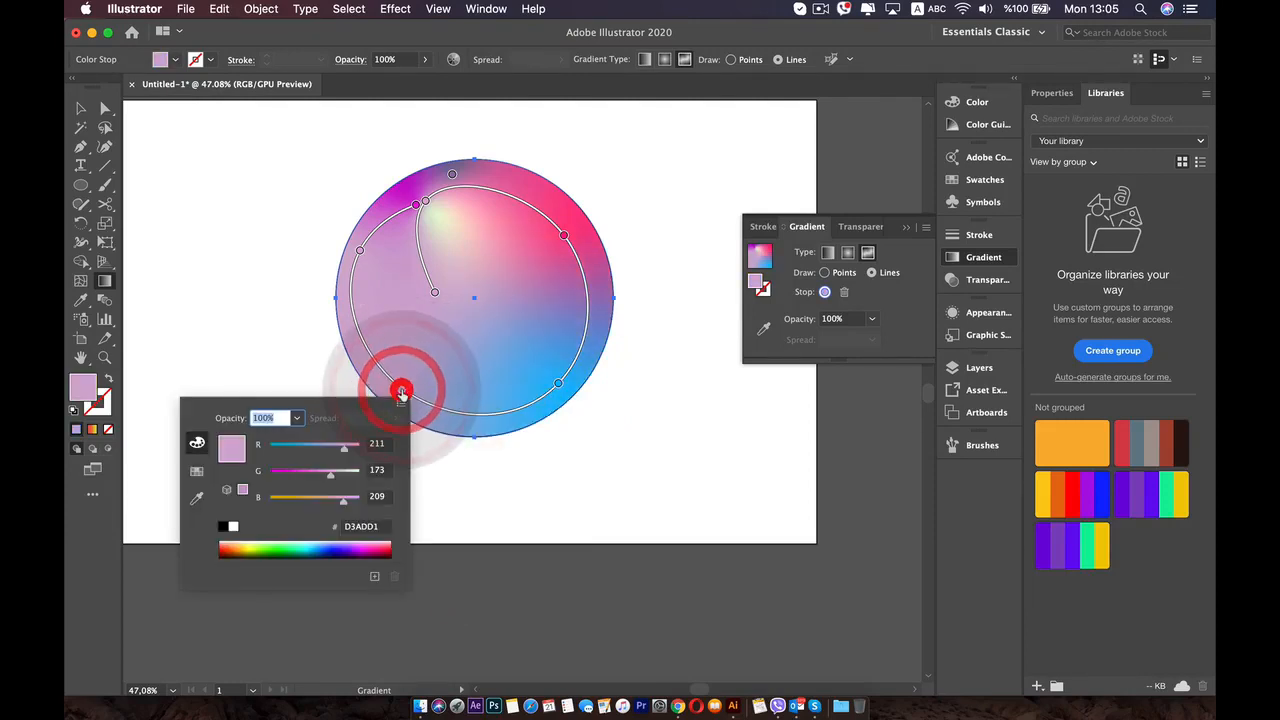
pyautogui.click(350, 472)
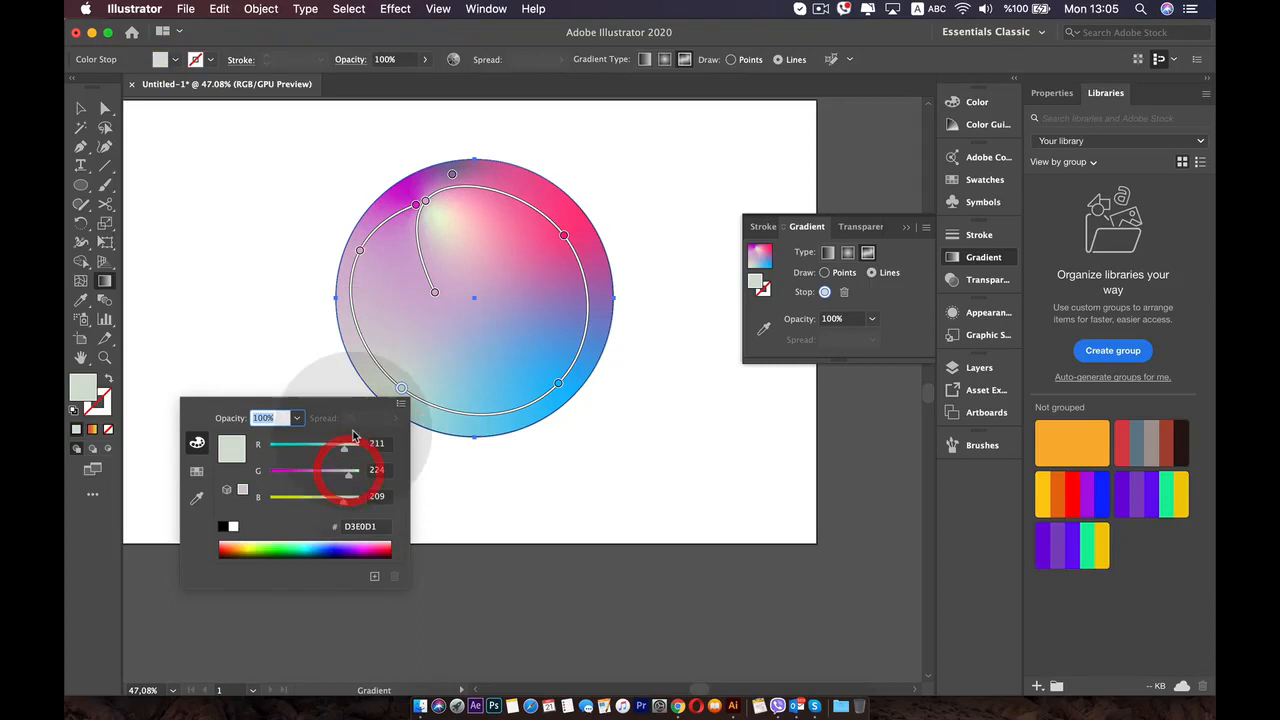
pyautogui.doubleClick(360, 250)
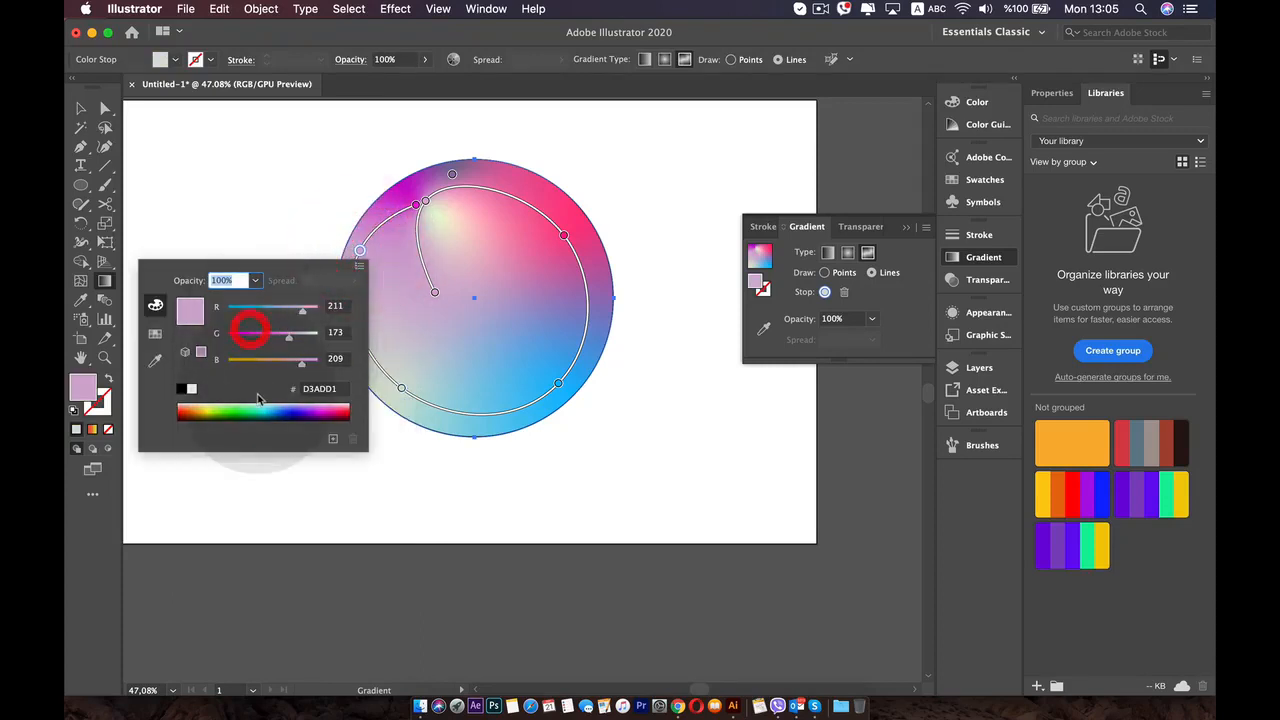
pyautogui.click(257, 402)
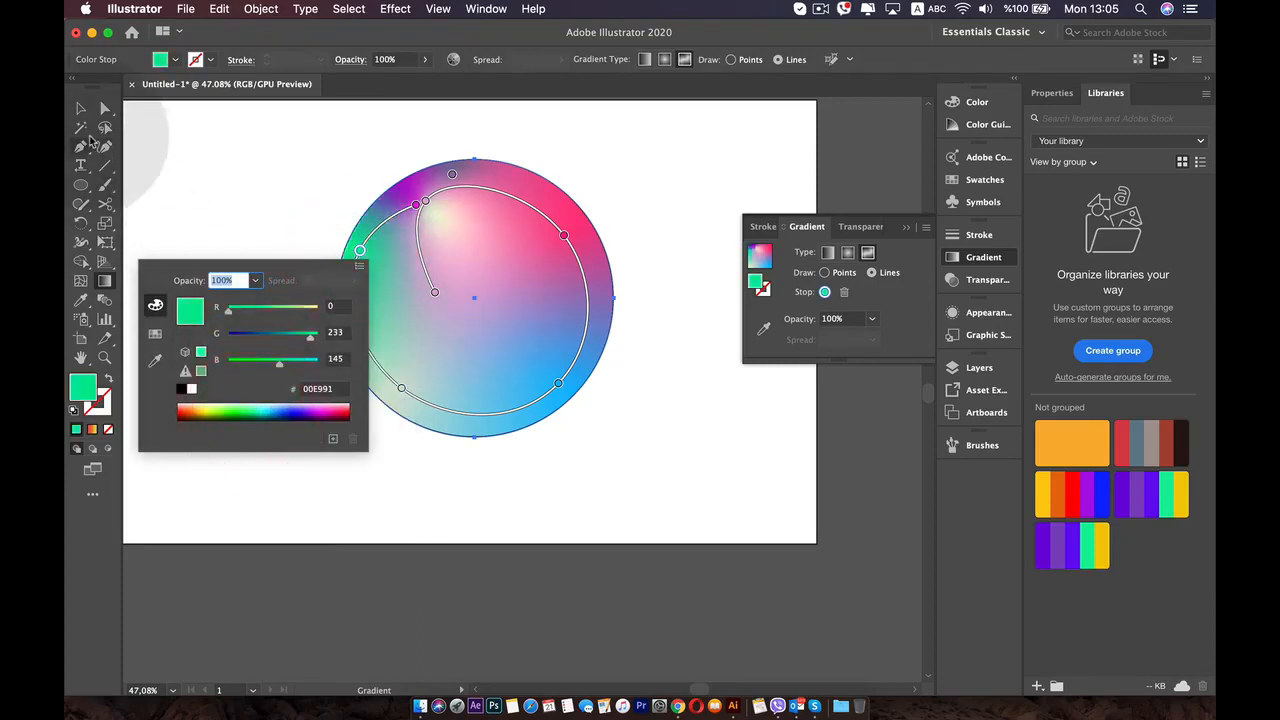
pyautogui.click(82, 110)
pyautogui.click(883, 280)
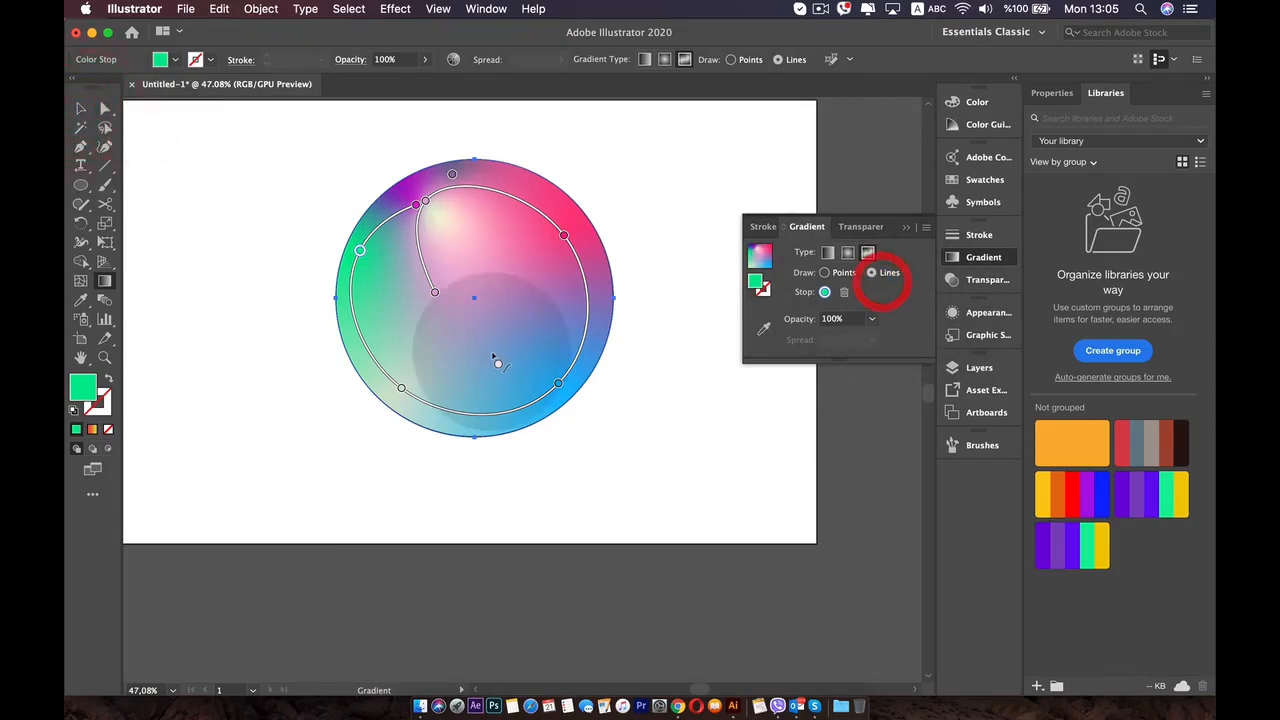
# - Add a separate bright green stop below and to the right of the circle's center, ending the line there
pyautogui.click(497, 338)
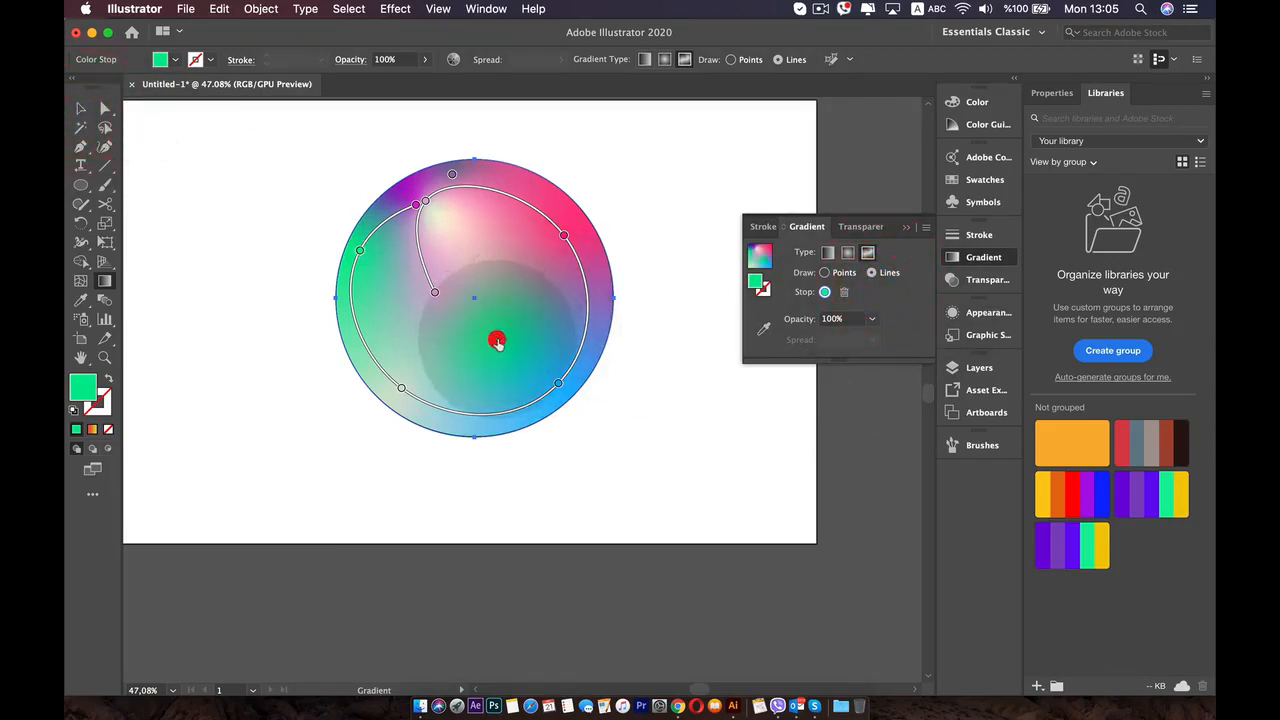
pyautogui.press('v')
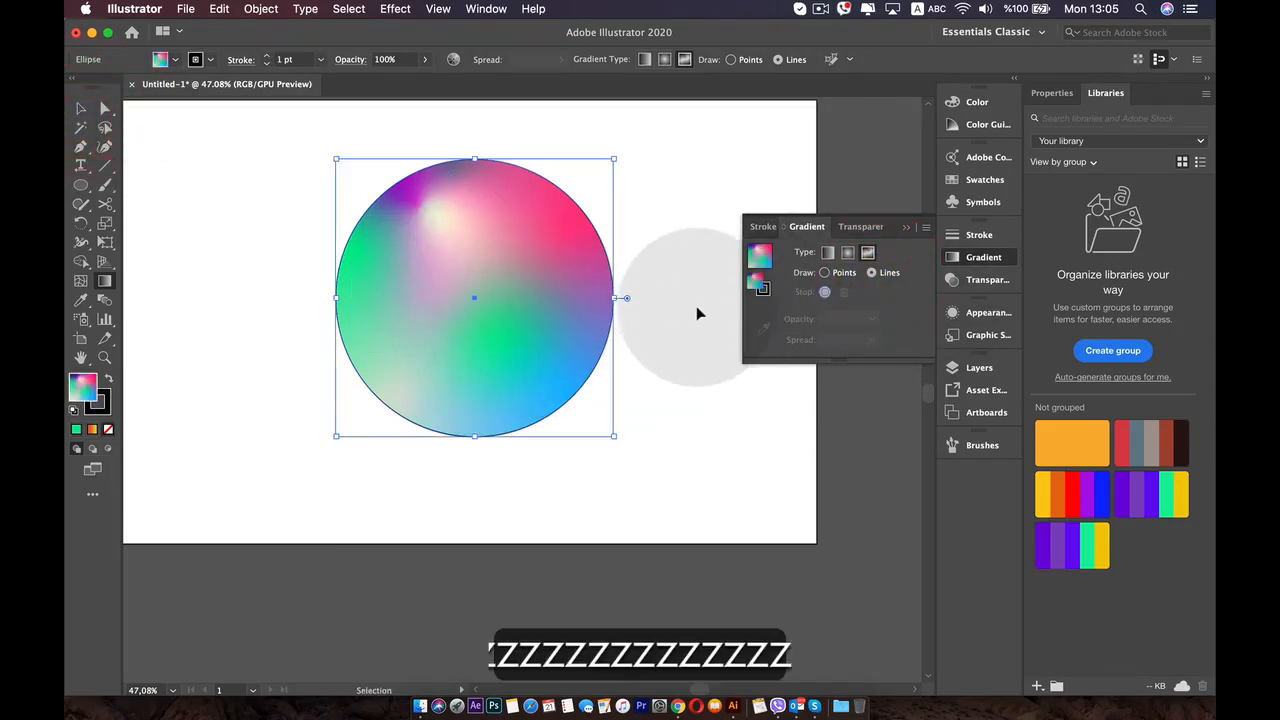
pyautogui.press('g')
# - Switch the freeform gradient to Points mode and add white stops above right and below left of the circle's center
pyautogui.click(824, 272)
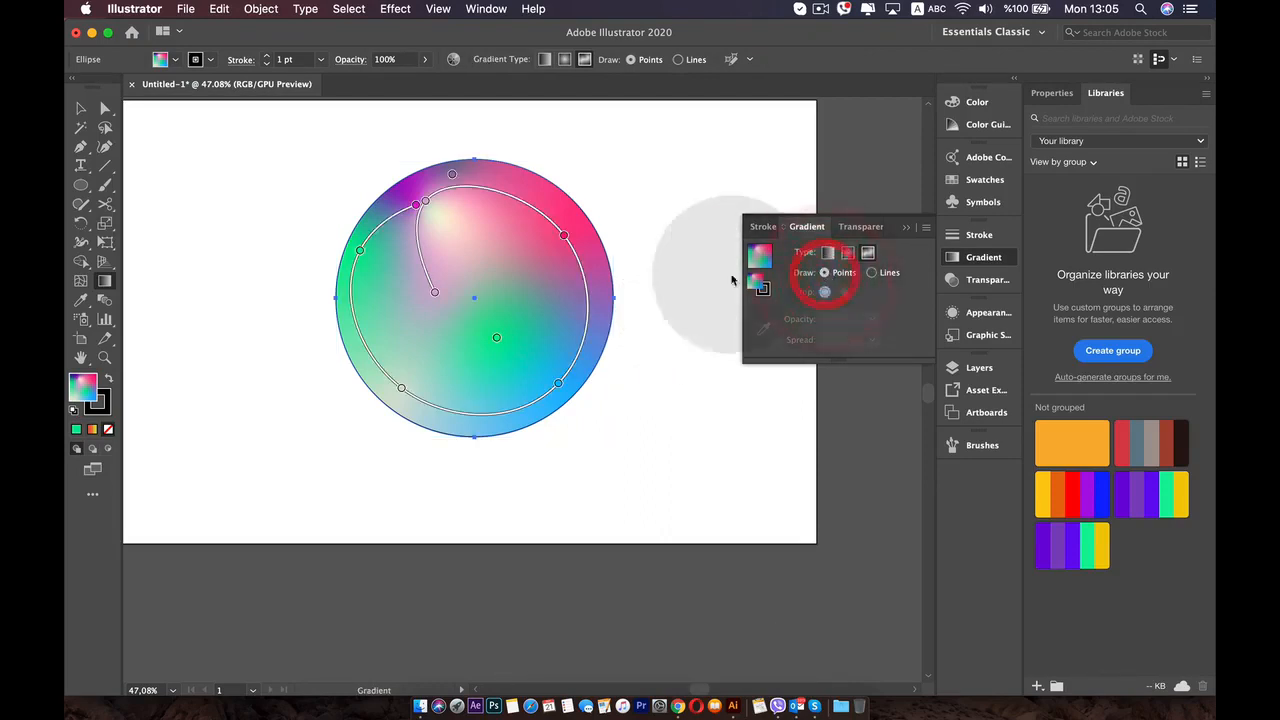
pyautogui.click(501, 258)
pyautogui.click(415, 320)
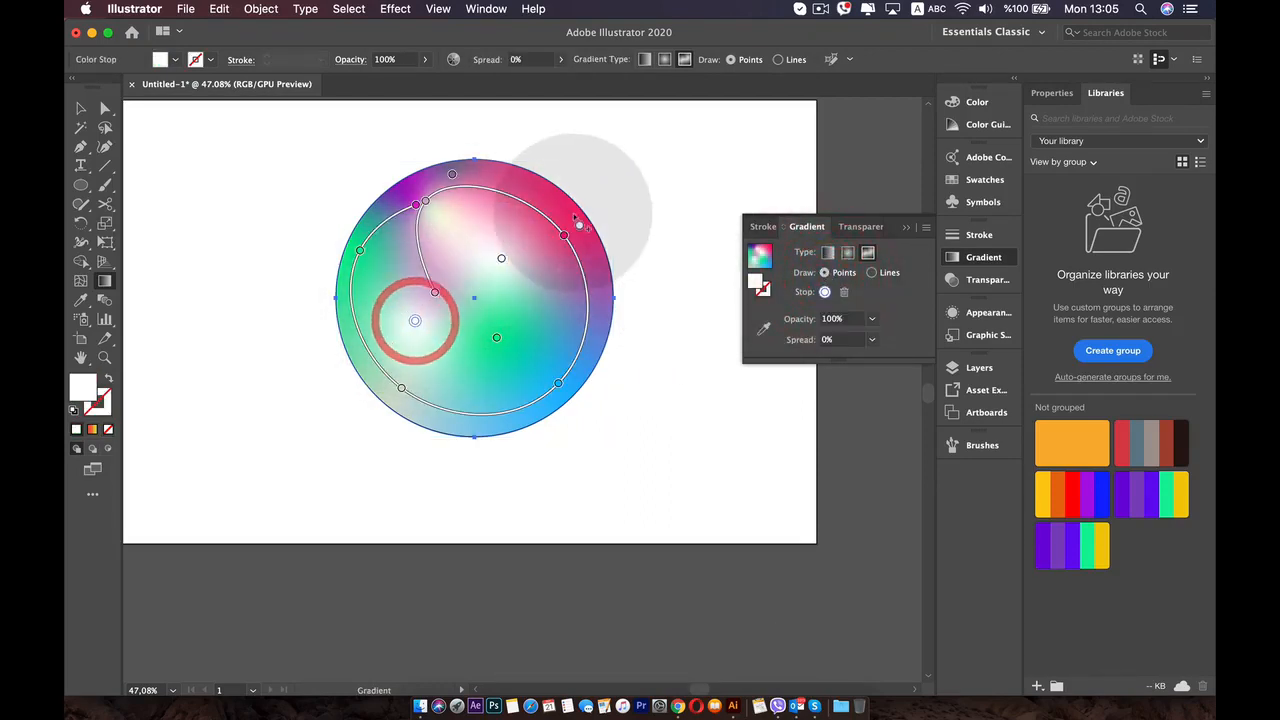
# - Add a red point stop near the circle's upper-right edge and recolor the white point below left of center orange
pyautogui.doubleClick(546, 204)
pyautogui.click(443, 288)
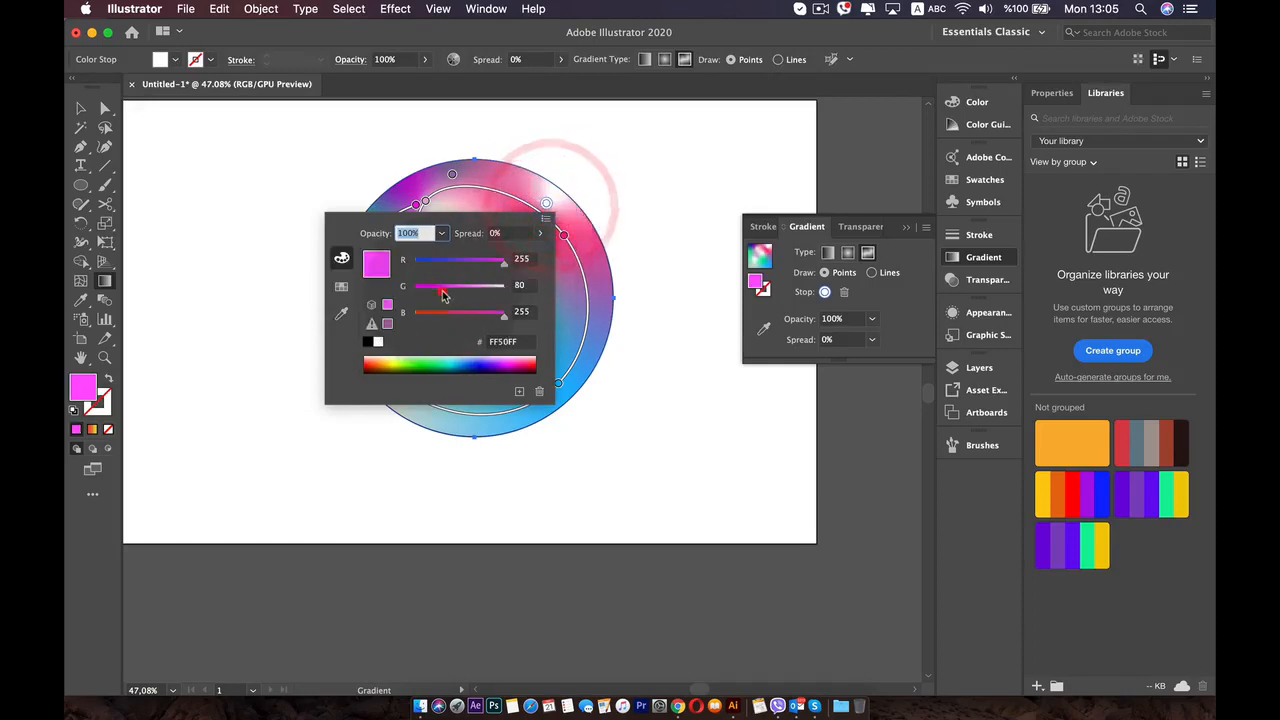
pyautogui.click(534, 149)
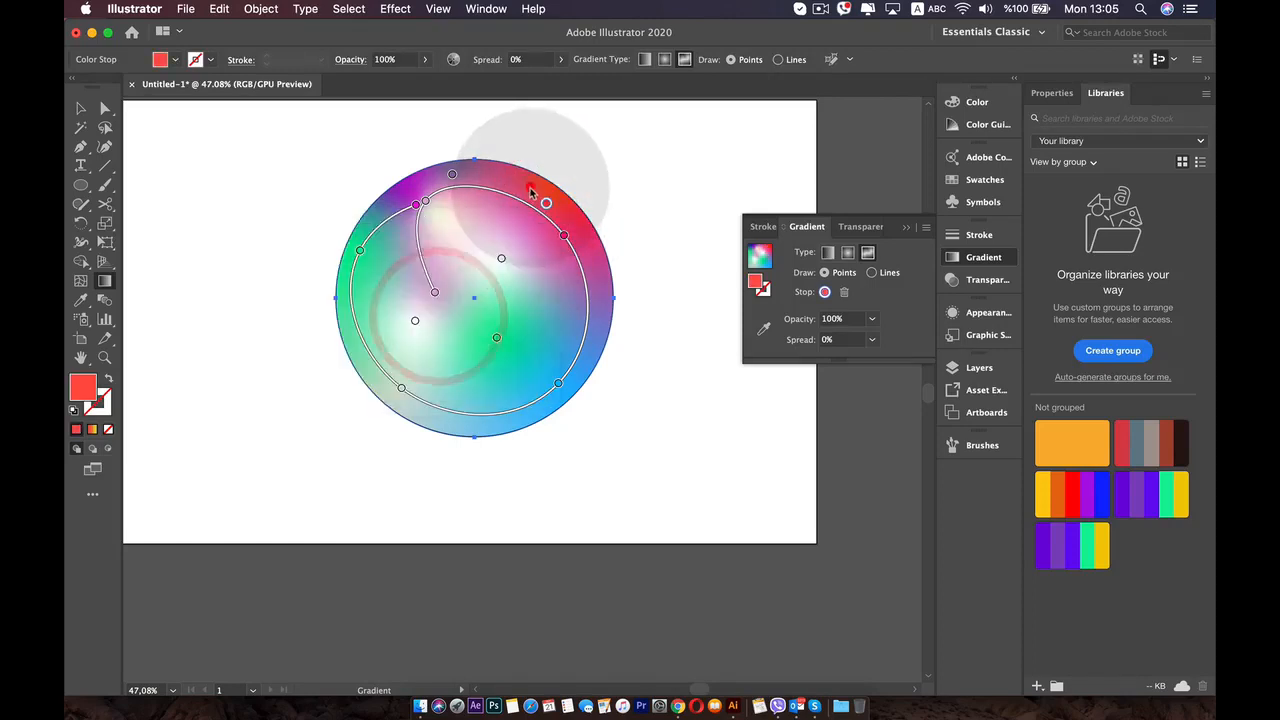
pyautogui.doubleClick(413, 322)
pyautogui.click(306, 431)
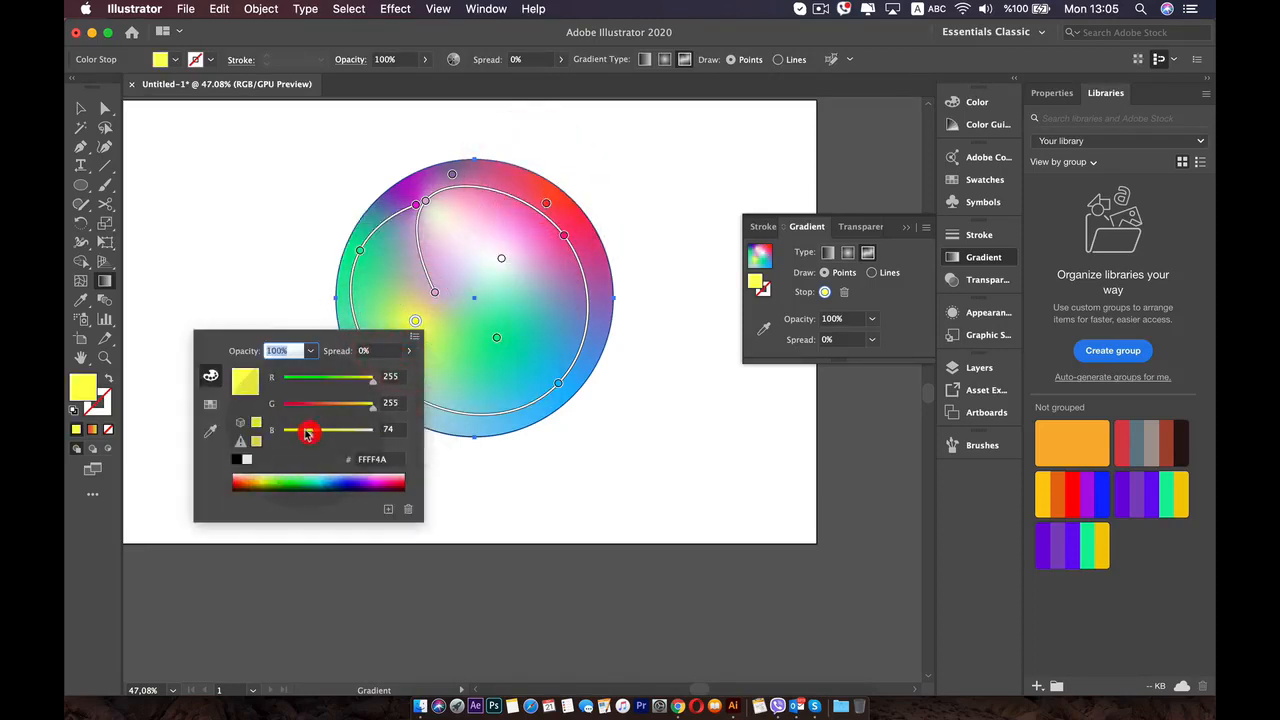
pyautogui.click(318, 404)
pyautogui.click(481, 236)
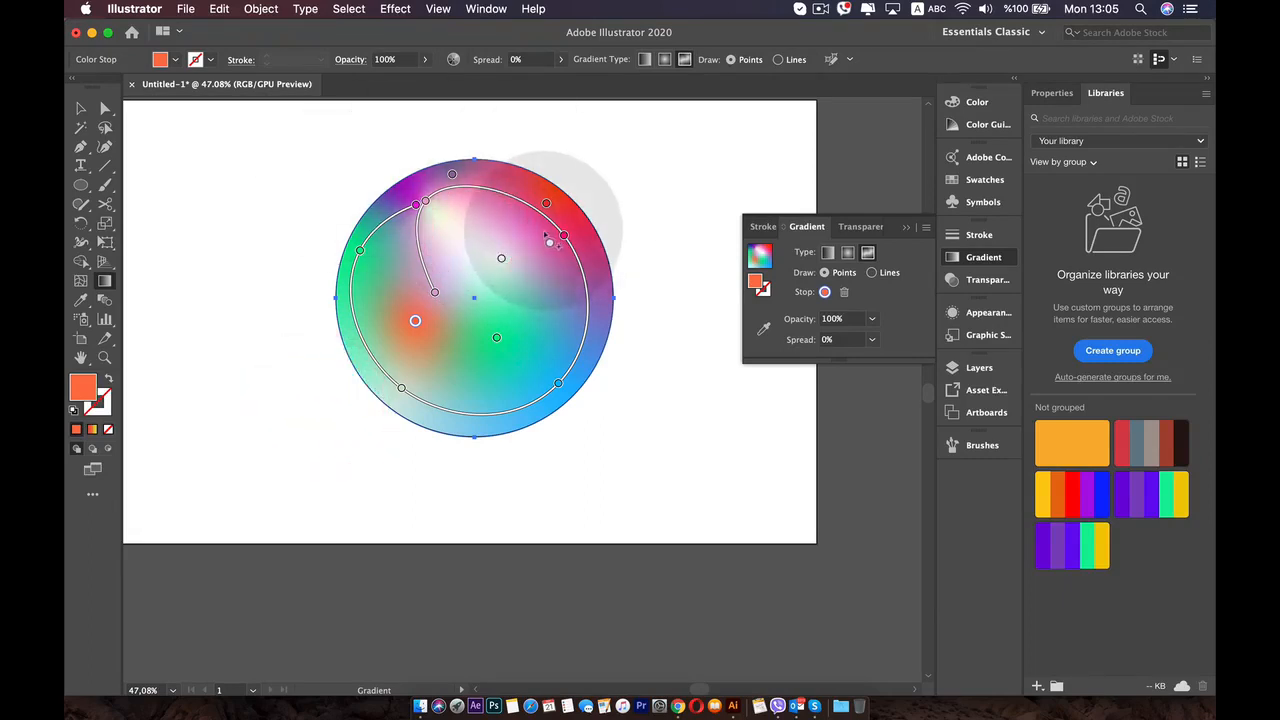
# - Leave gradient editing and reposition the circle in the left half of the artboard, clear of its left edge
pyautogui.click(81, 107)
pyautogui.click(175, 179)
pyautogui.scroll(-5, 359, 334)
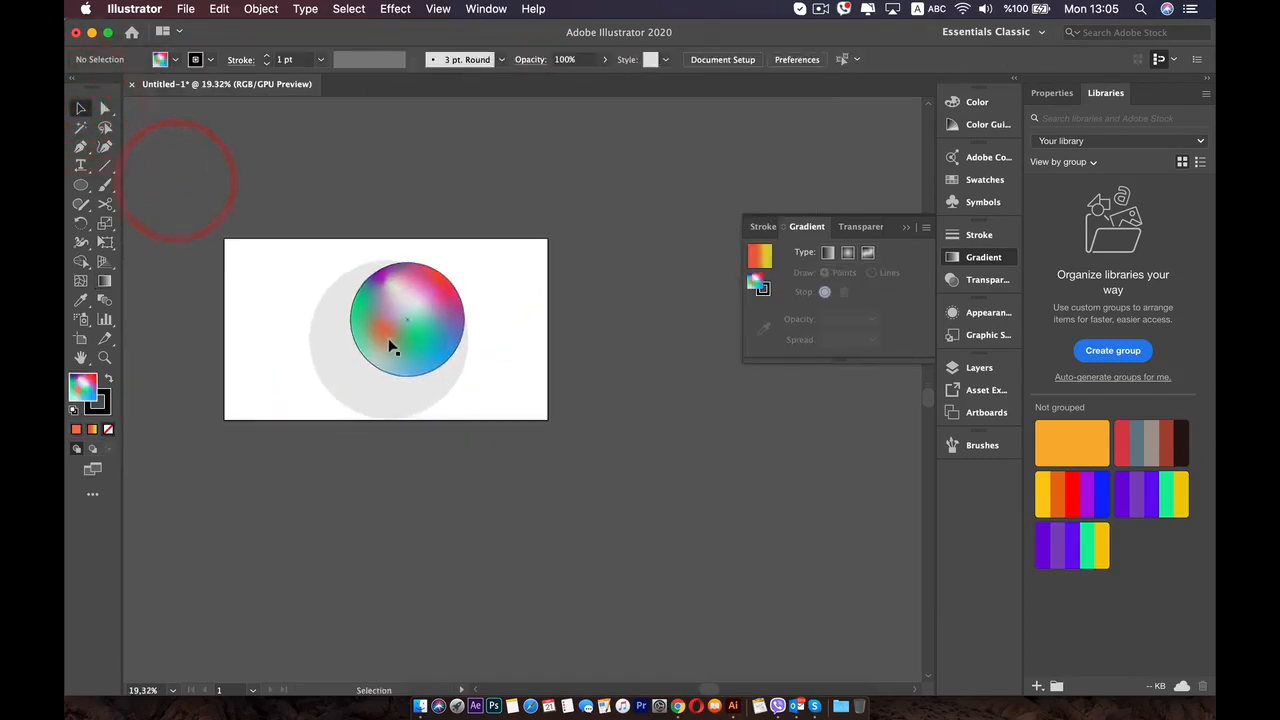
pyautogui.moveTo(389, 340); pyautogui.dragTo(275, 344)
pyautogui.moveTo(298, 333); pyautogui.dragTo(345, 356)
pyautogui.scroll(5, 344, 362)
pyautogui.moveTo(293, 315); pyautogui.dragTo(486, 368)
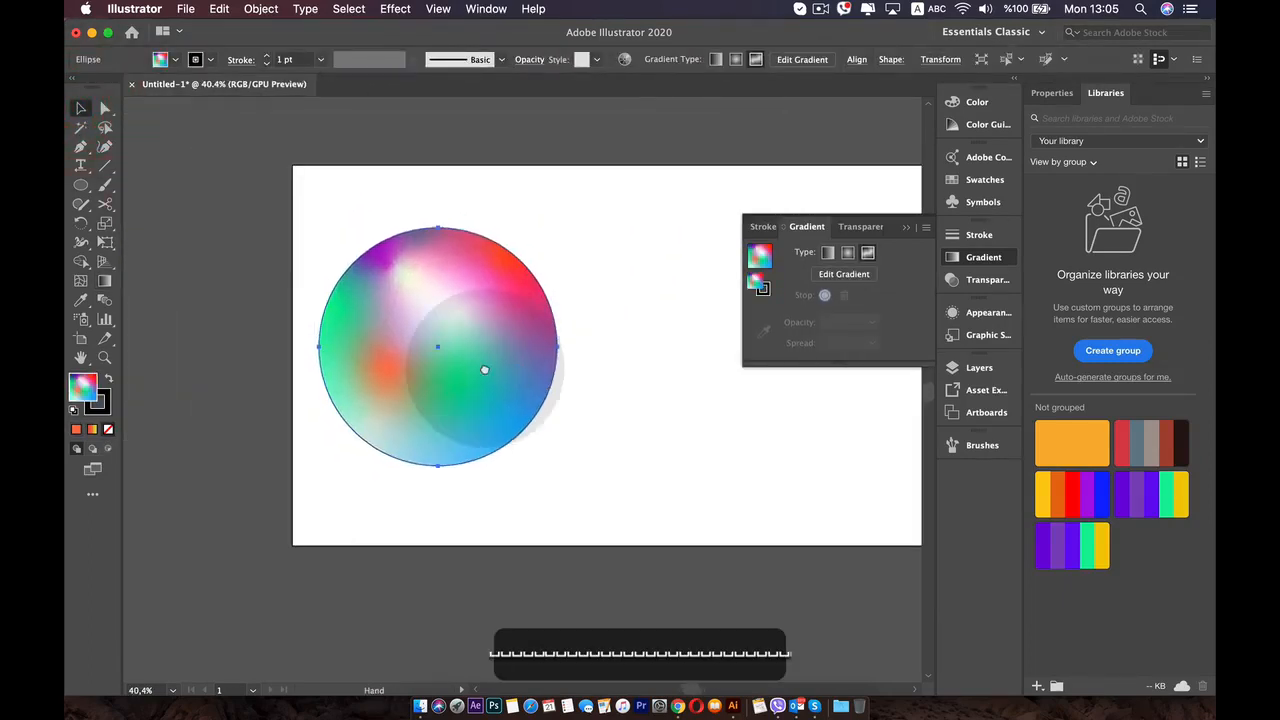
pyautogui.moveTo(443, 324); pyautogui.dragTo(526, 315)
pyautogui.moveTo(669, 326); pyautogui.dragTo(538, 300)
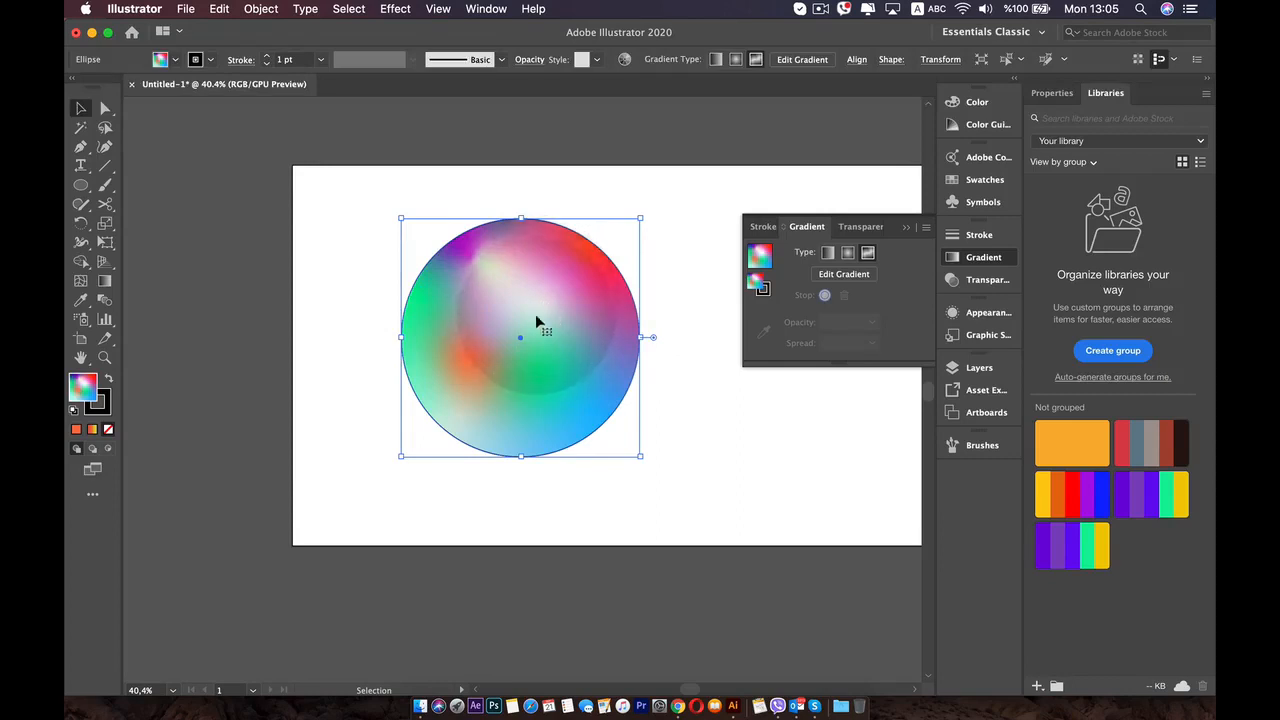
pyautogui.scroll(2, 520, 355)
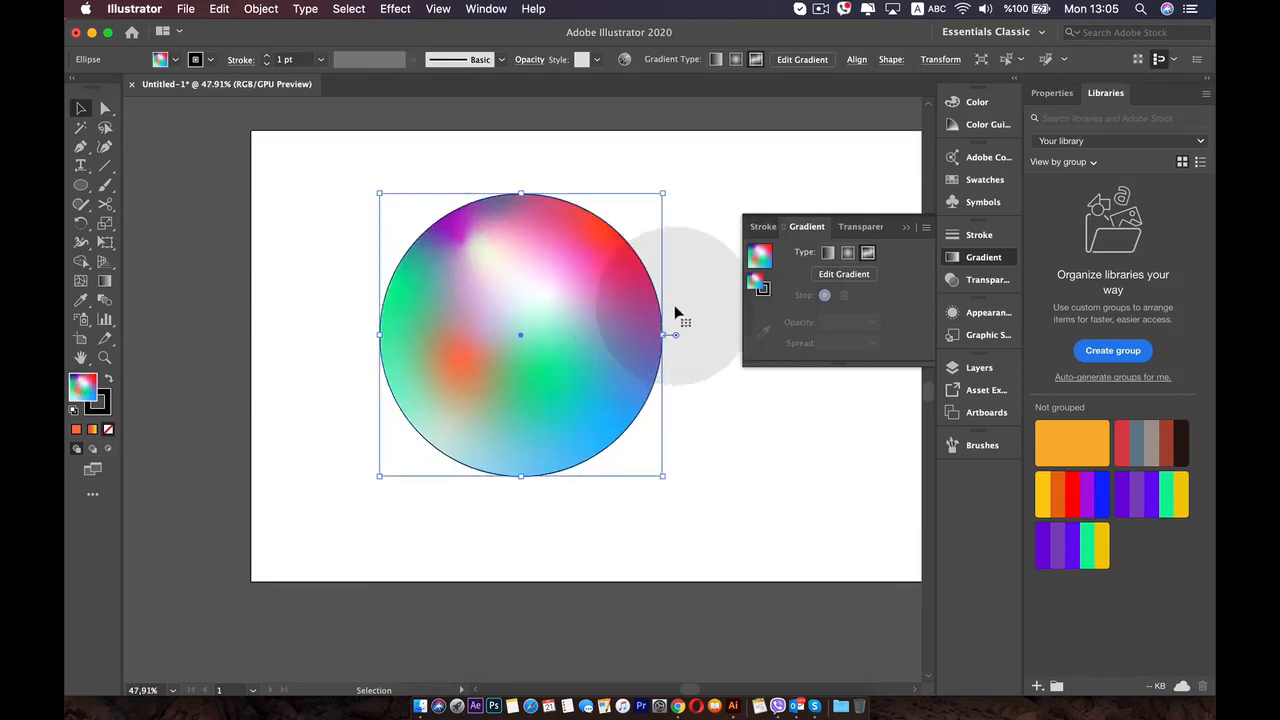
# - Target the circle's stroke in the gradient settings, and delete the circle from the artboard
pyautogui.click(764, 292)
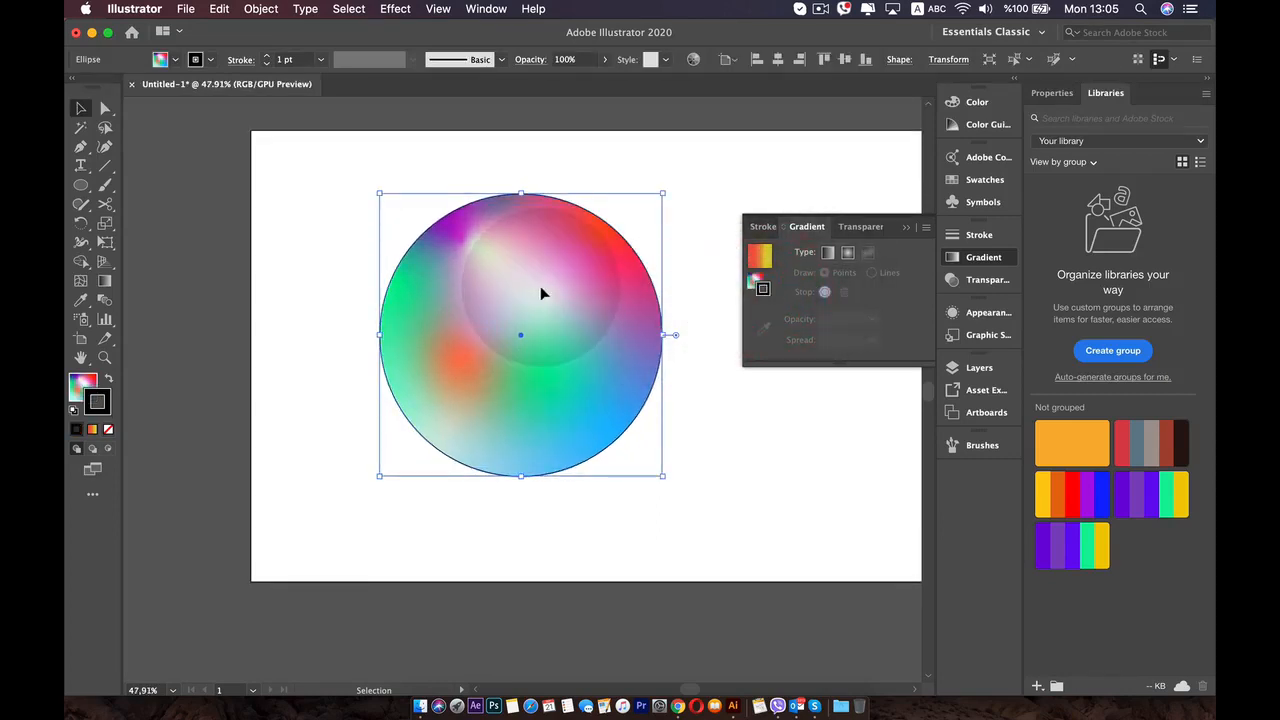
pyautogui.press('BackSpace')
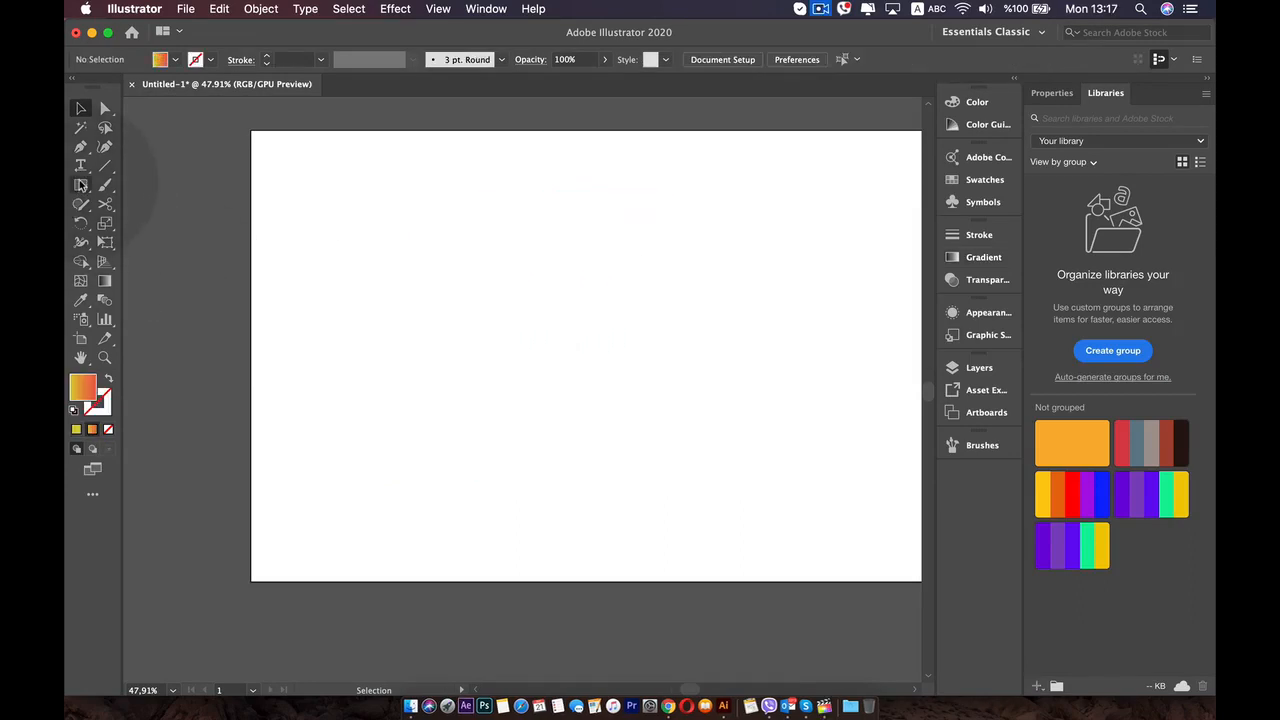
# - Draw a gradient-filled square in the left half of the artboard and thicken its stroke to 43 pt
pyautogui.click(80, 181)
pyautogui.moveTo(431, 232); pyautogui.dragTo(616, 403)
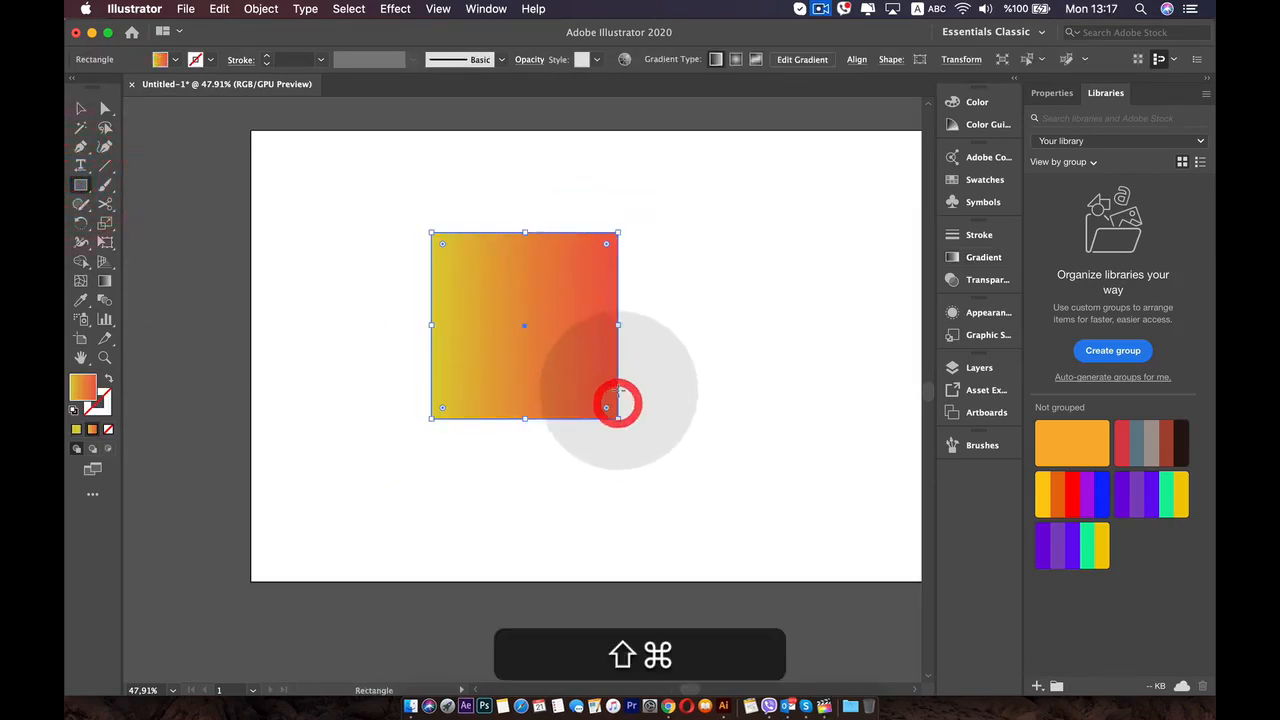
pyautogui.click(267, 56)
# - Reset the fill and stroke to the default white and black, and delete the square
pyautogui.click(74, 410)
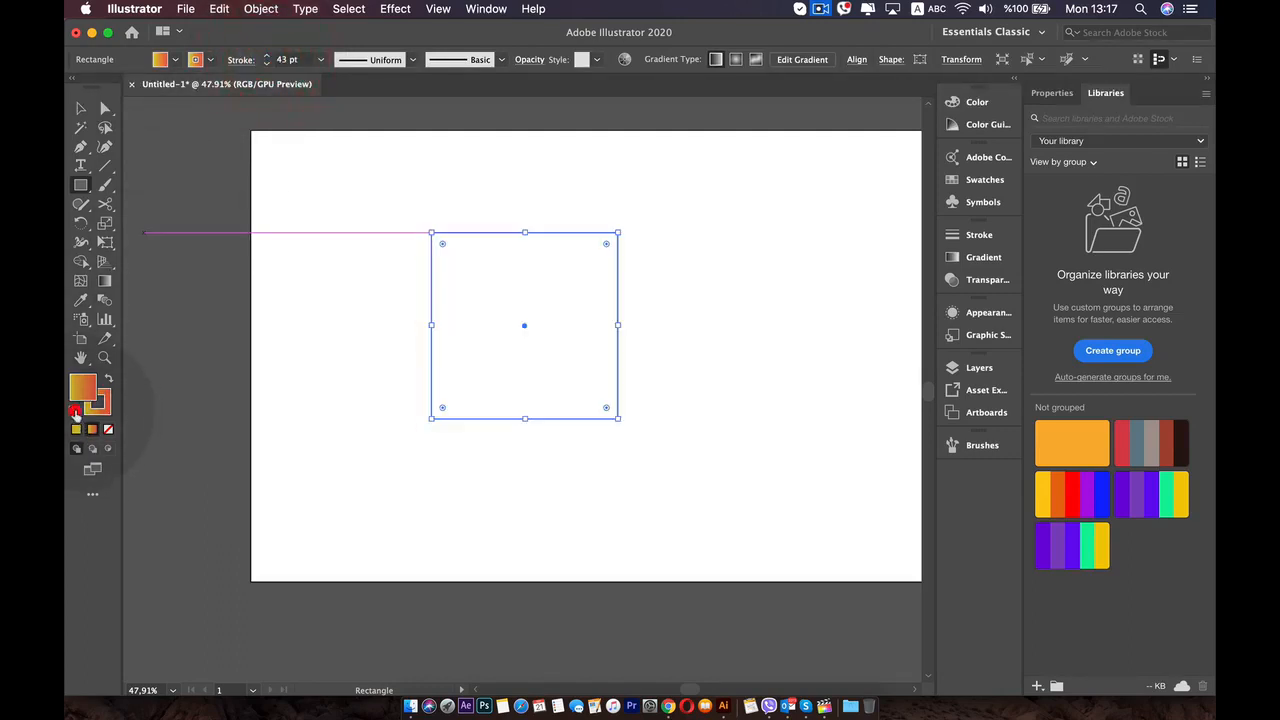
pyautogui.press('v')
pyautogui.press('v')
pyautogui.press('v')
pyautogui.press('v')
pyautogui.press('v')
pyautogui.press('v')
pyautogui.press('v')
pyautogui.press('v')
pyautogui.press('v')
pyautogui.press('v')
pyautogui.press('v')
pyautogui.press('v')
pyautogui.press('v')
pyautogui.press('v')
pyautogui.press('v')
pyautogui.press('BackSpace')
pyautogui.press('BackSpace')
pyautogui.press('BackSpace')
pyautogui.press('BackSpace')
pyautogui.press('BackSpace')
pyautogui.press('BackSpace')
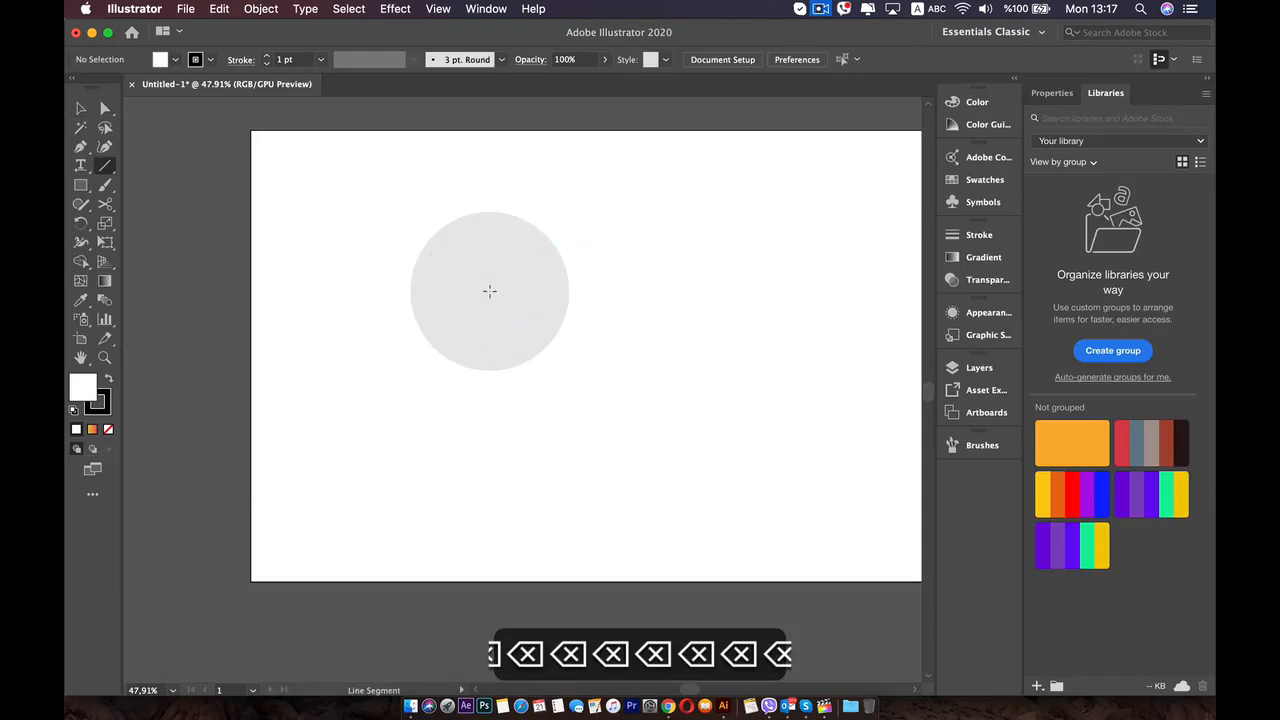
# - Draw a large white-filled rectangle on the artboard and set its black stroke weight to 52 pt
pyautogui.click(81, 185)
pyautogui.moveTo(487, 224)
pyautogui.mouseDown()
pyautogui.moveTo(806, 514)
pyautogui.moveTo(764, 476)
pyautogui.mouseUp()
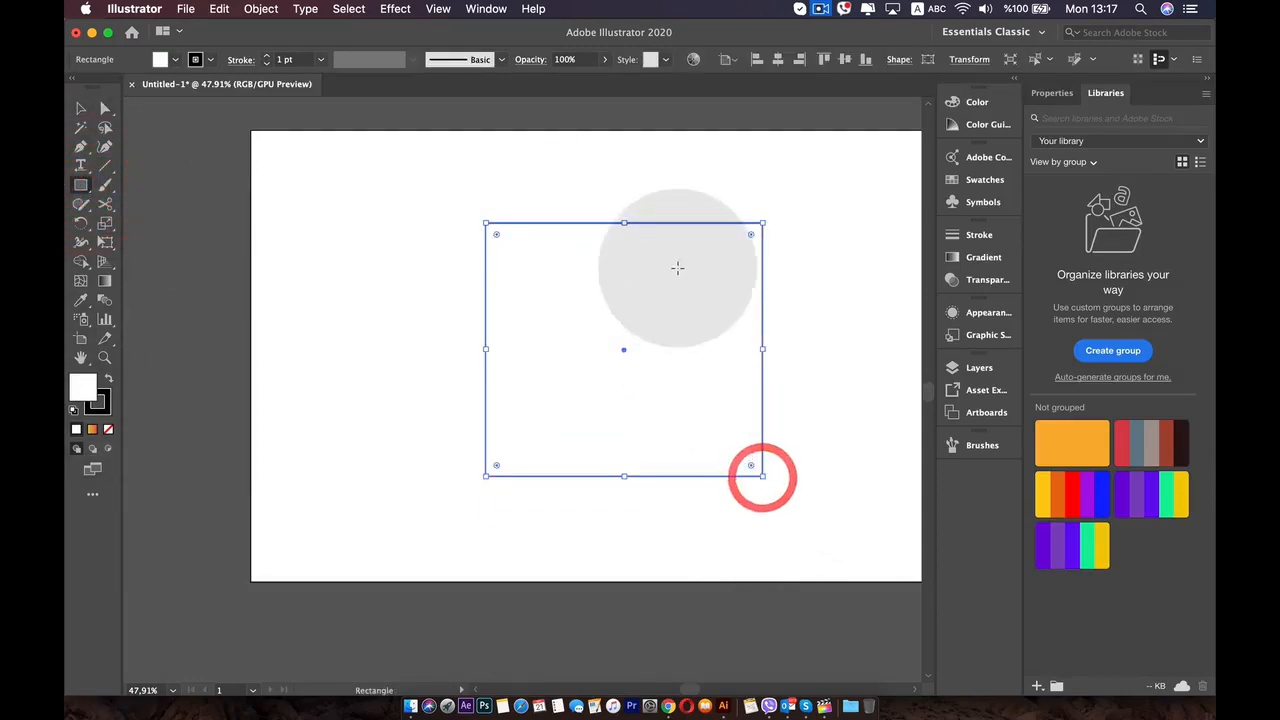
pyautogui.click(266, 55)
# - Apply the yellow-to-red linear gradient to the rectangle's stroke
pyautogui.click(984, 259)
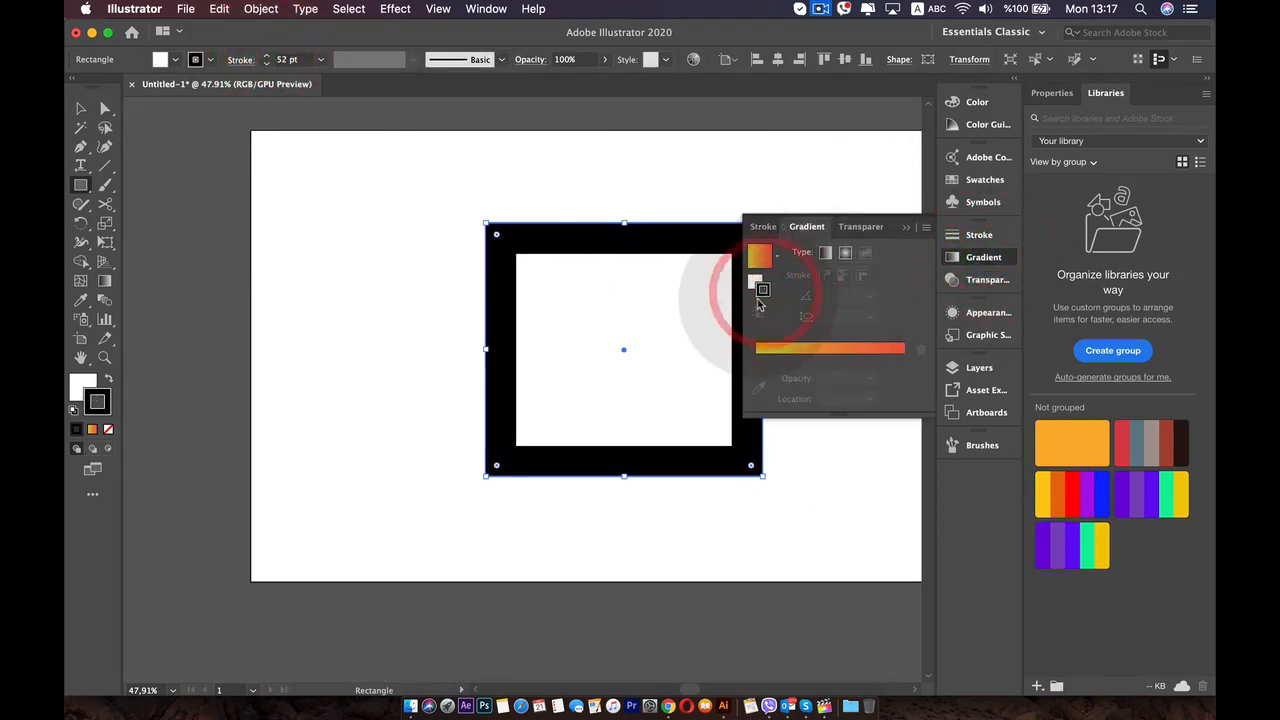
pyautogui.click(759, 264)
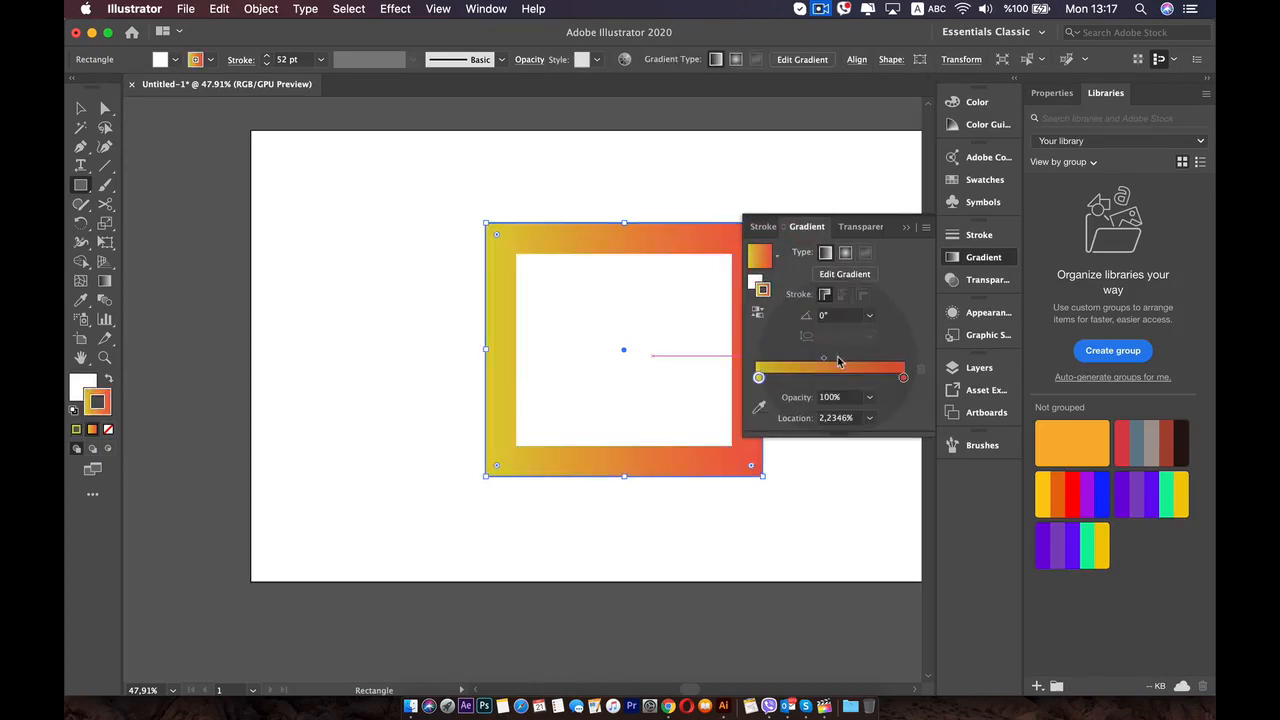
pyautogui.click(838, 358)
# - Keep the stroke gradient's red end stop at 100% and move the gradient midpoint to about 35.33%
pyautogui.press('space')
pyautogui.moveTo(618, 255); pyautogui.dragTo(455, 250)
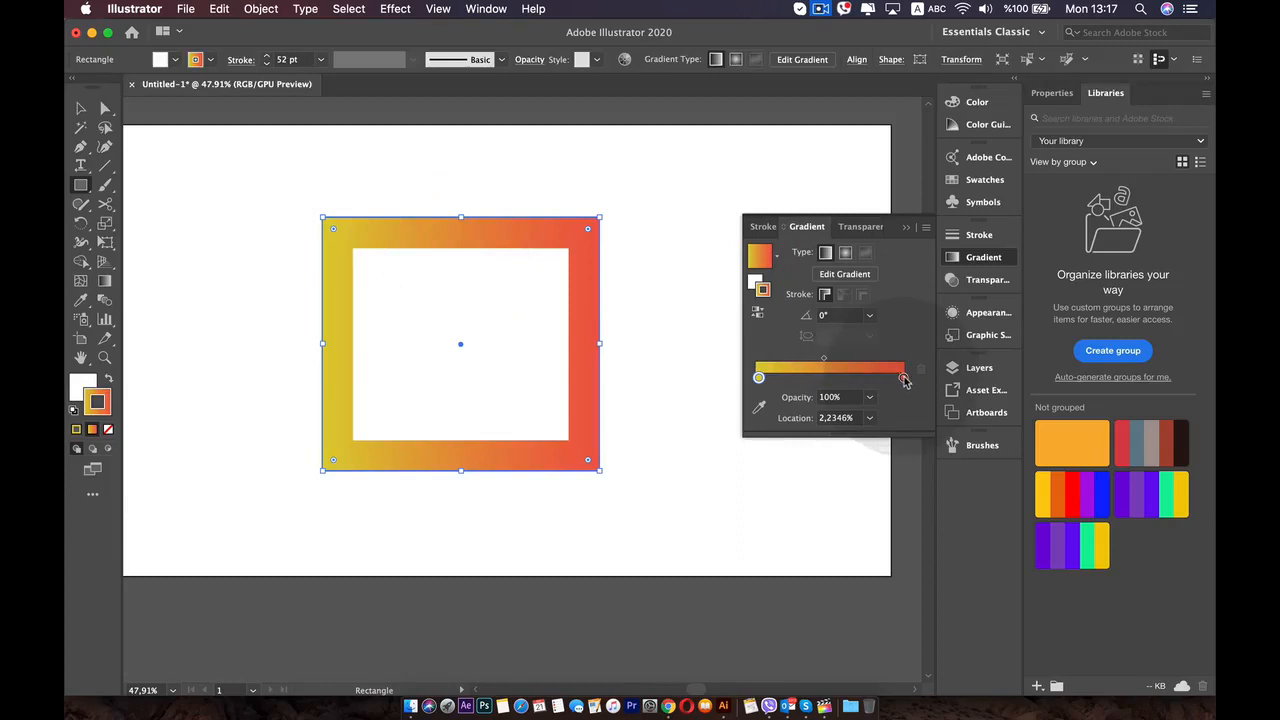
pyautogui.moveTo(904, 378)
pyautogui.mouseDown()
pyautogui.moveTo(820, 378)
pyautogui.moveTo(953, 373)
pyautogui.mouseUp()
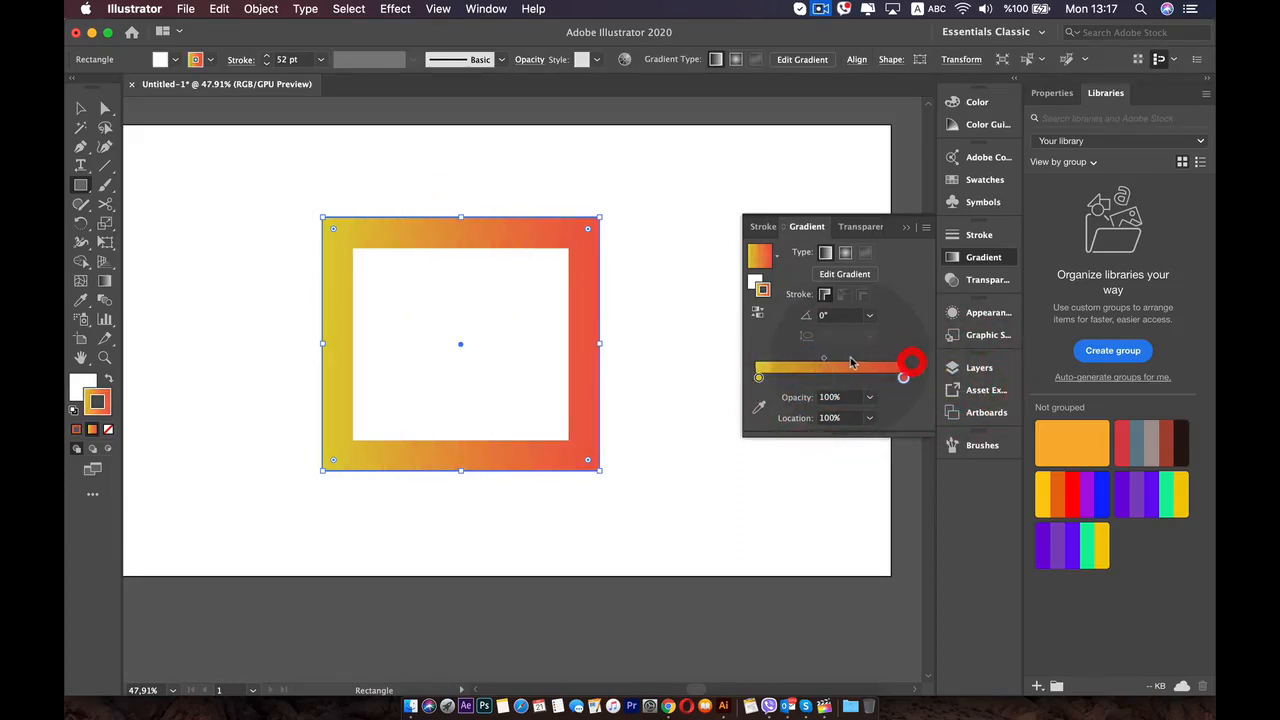
pyautogui.moveTo(885, 365); pyautogui.dragTo(809, 358)
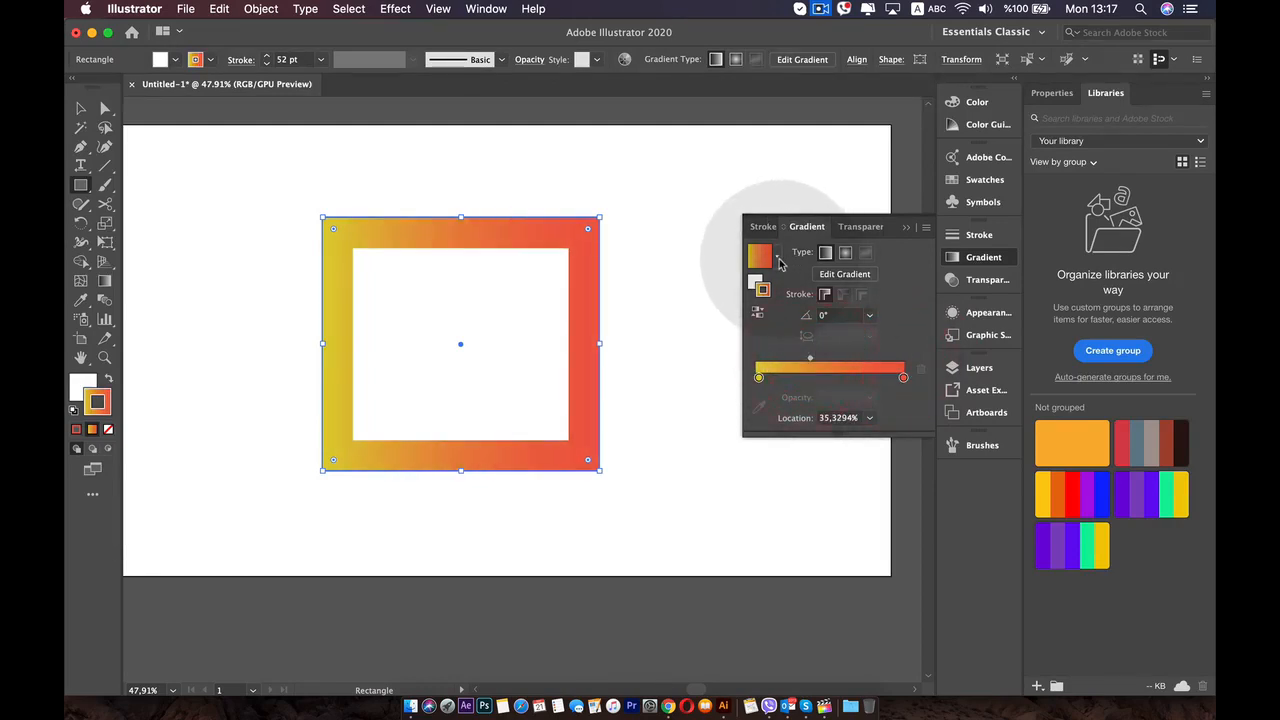
pyautogui.click(779, 260)
pyautogui.click(779, 260)
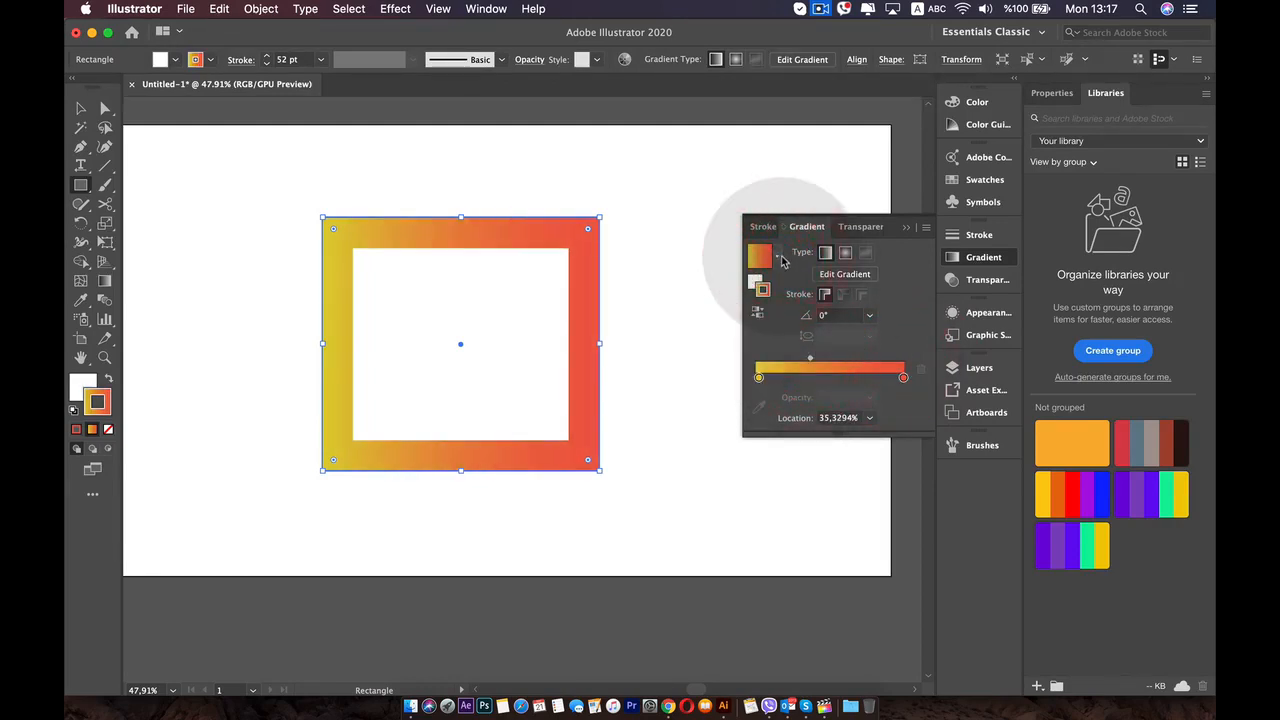
pyautogui.click(778, 262)
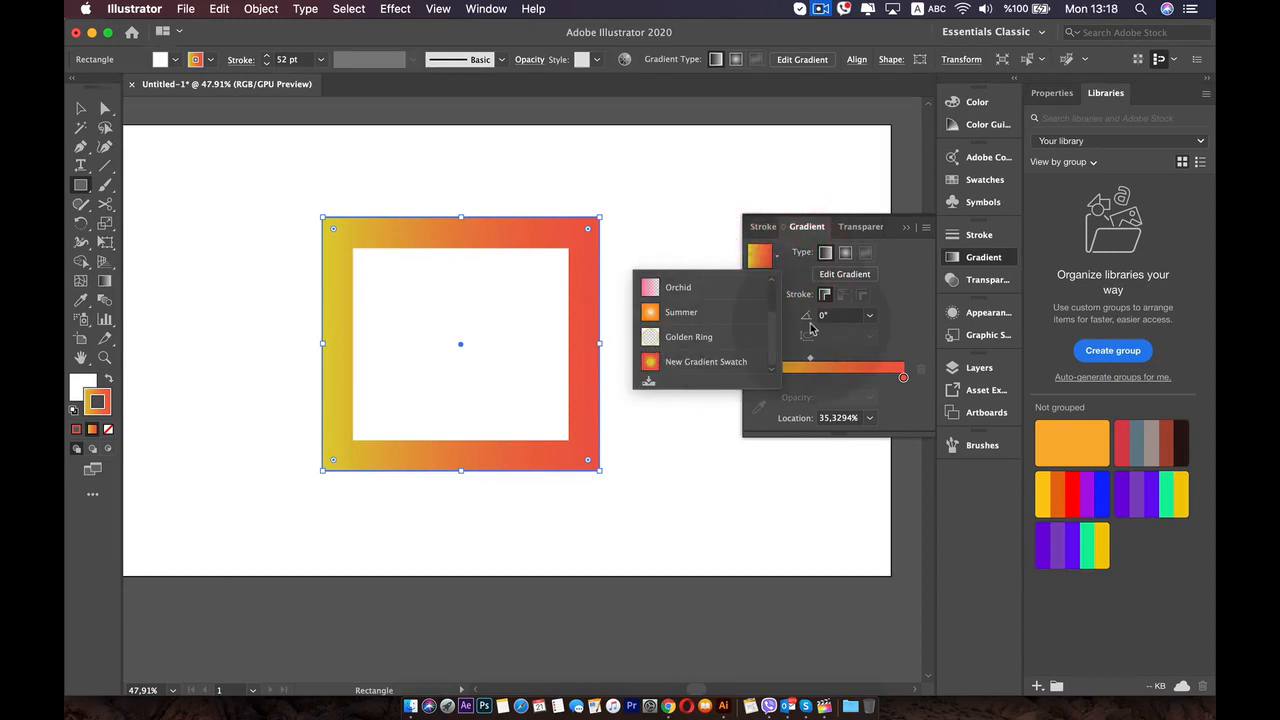
# - Add a color stop at about 70.44% on the stroke gradient and color it dark green
pyautogui.click(856, 377)
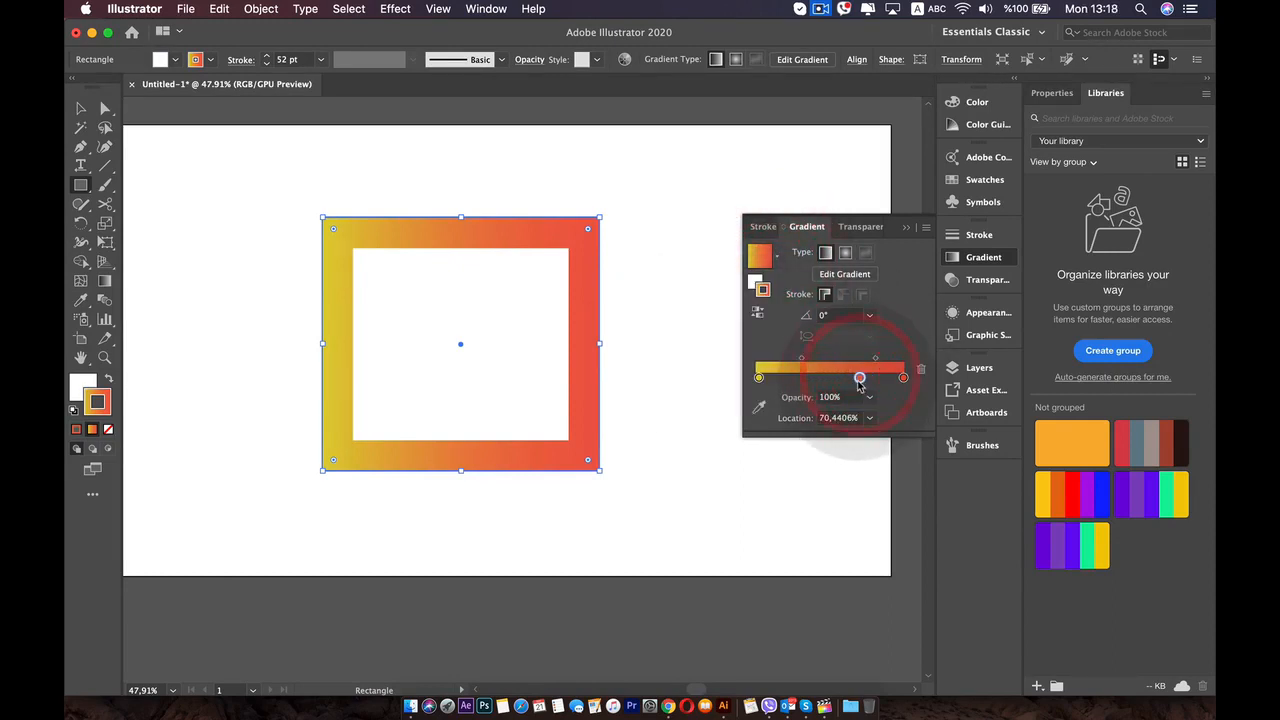
pyautogui.doubleClick(859, 378)
pyautogui.moveTo(812, 467); pyautogui.dragTo(810, 440)
pyautogui.moveTo(798, 527); pyautogui.dragTo(777, 549)
pyautogui.click(819, 381)
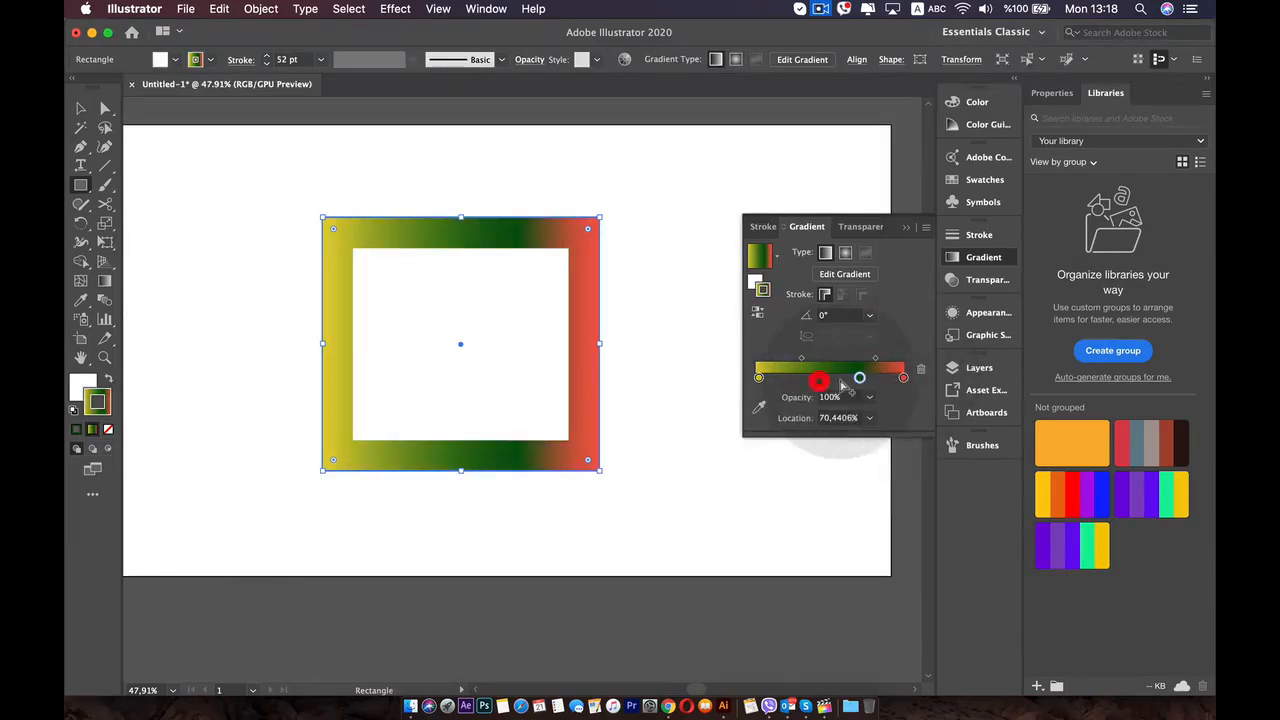